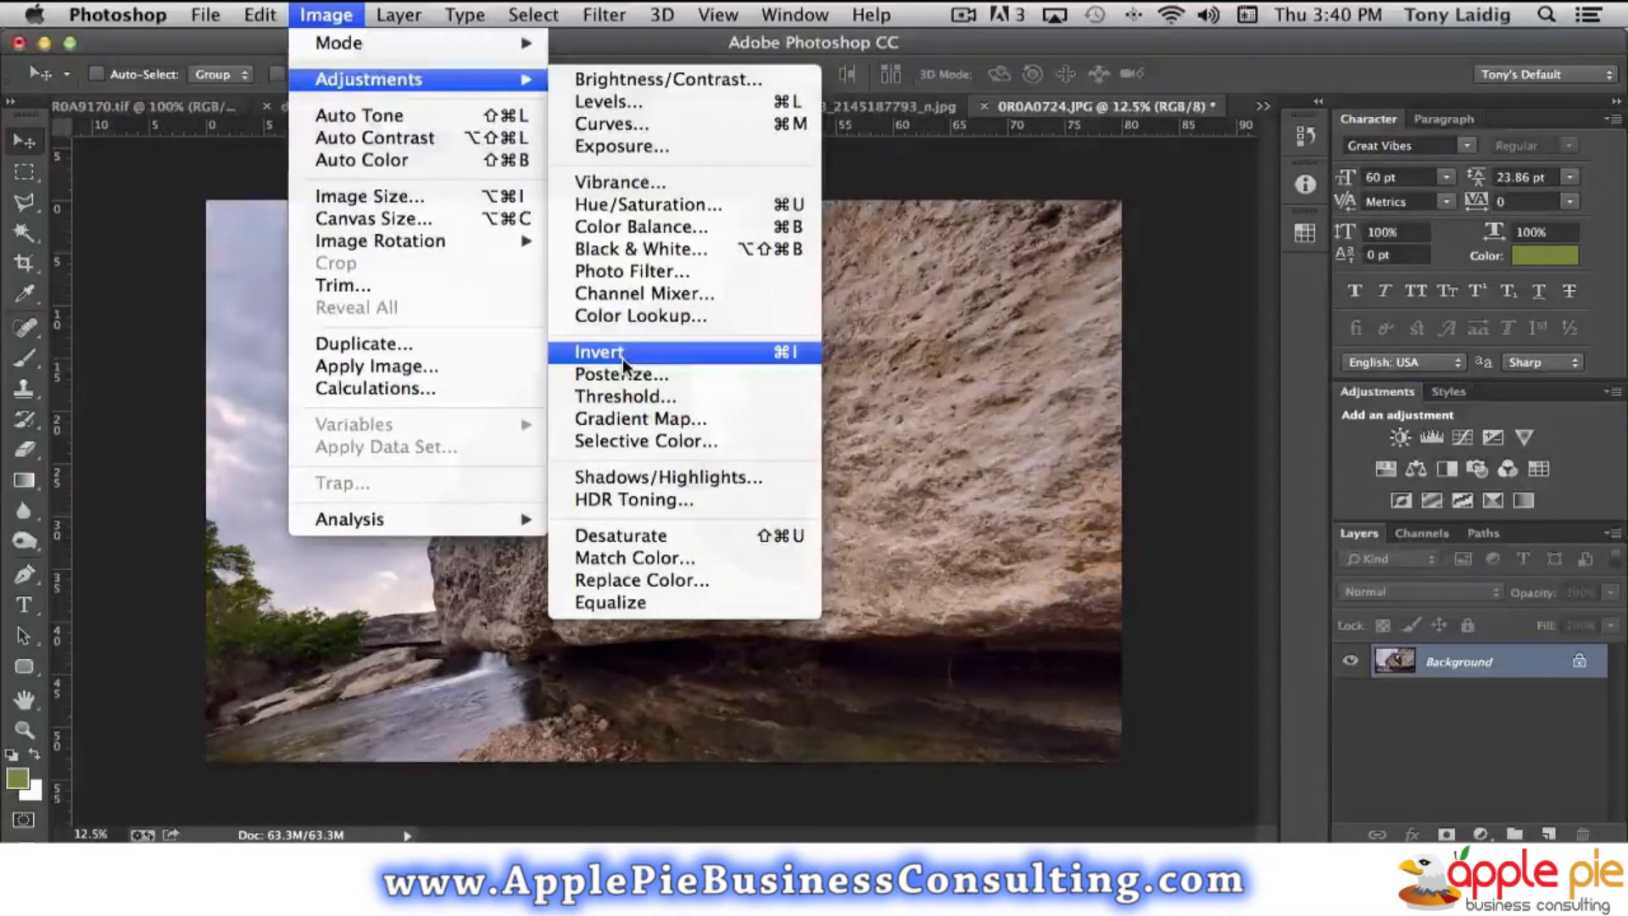
Try the Invert adjustment on the photo and restore its original colors.
click(622, 351)
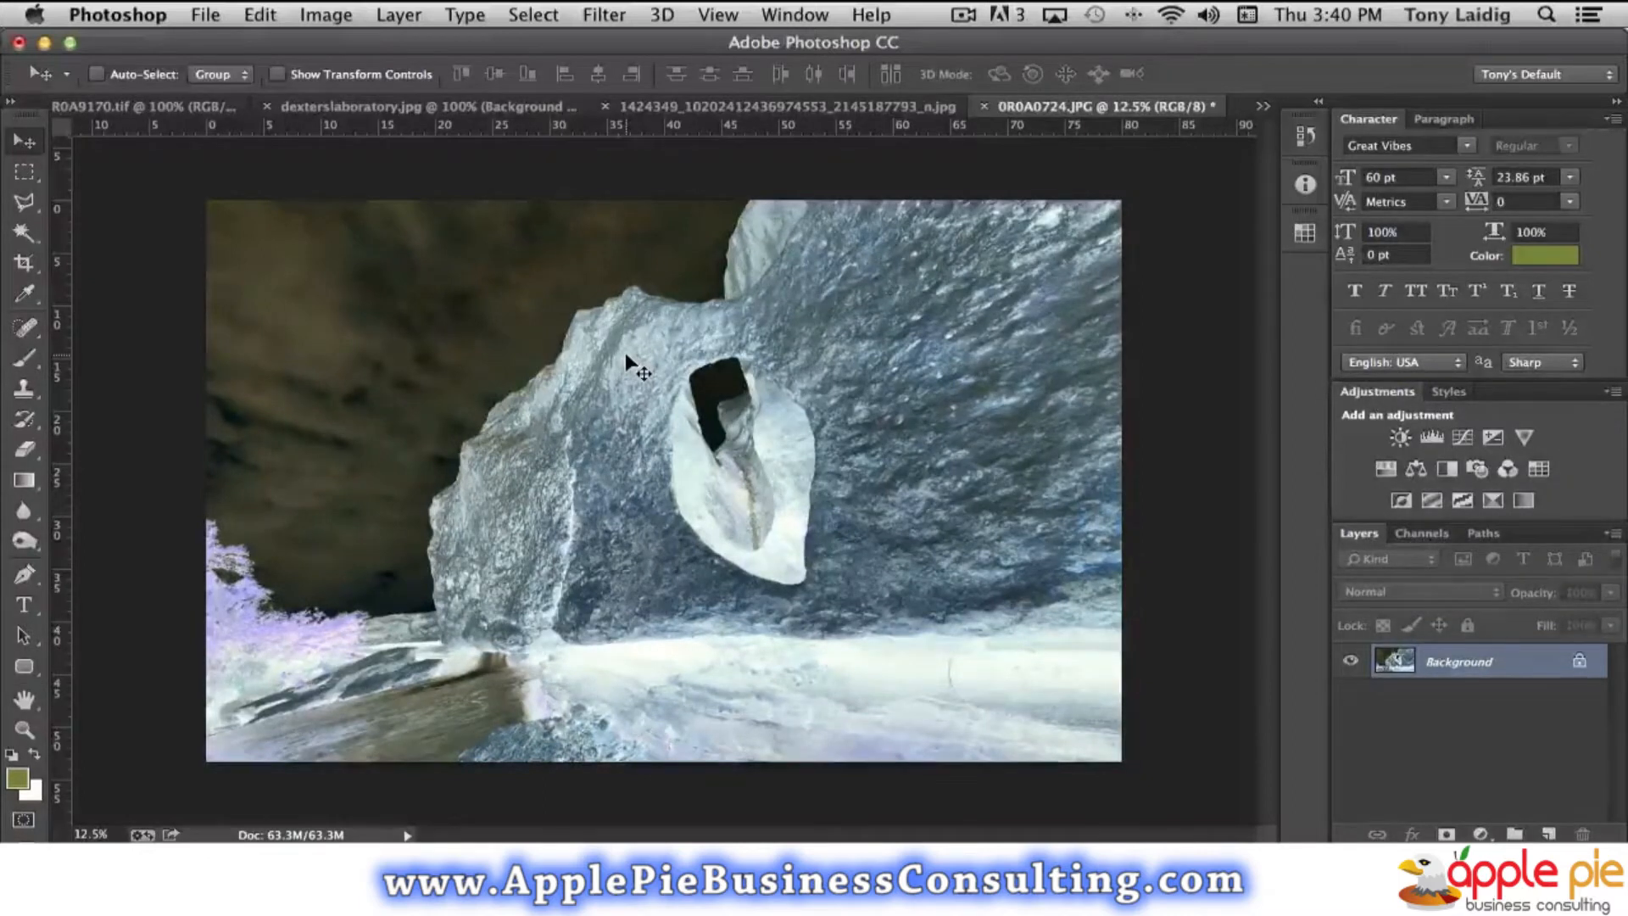
key(super+i)
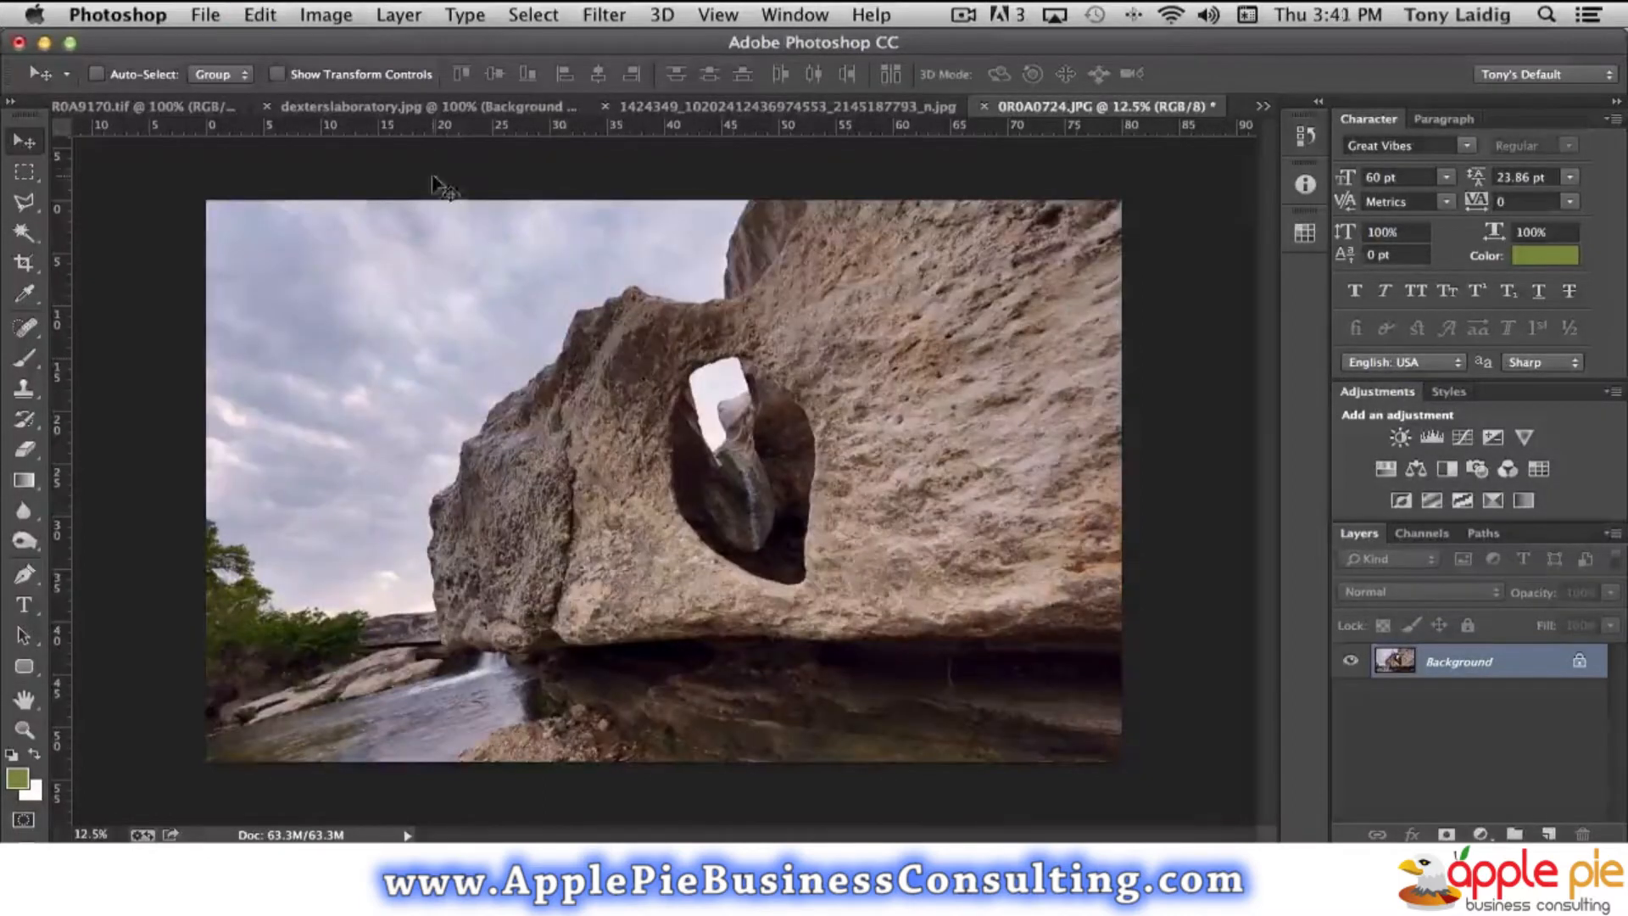
Preview the Posterize adjustment on the photo at 255, 2 and 4 levels, and cancel it.
click(329, 17)
mouse_move(334, 79)
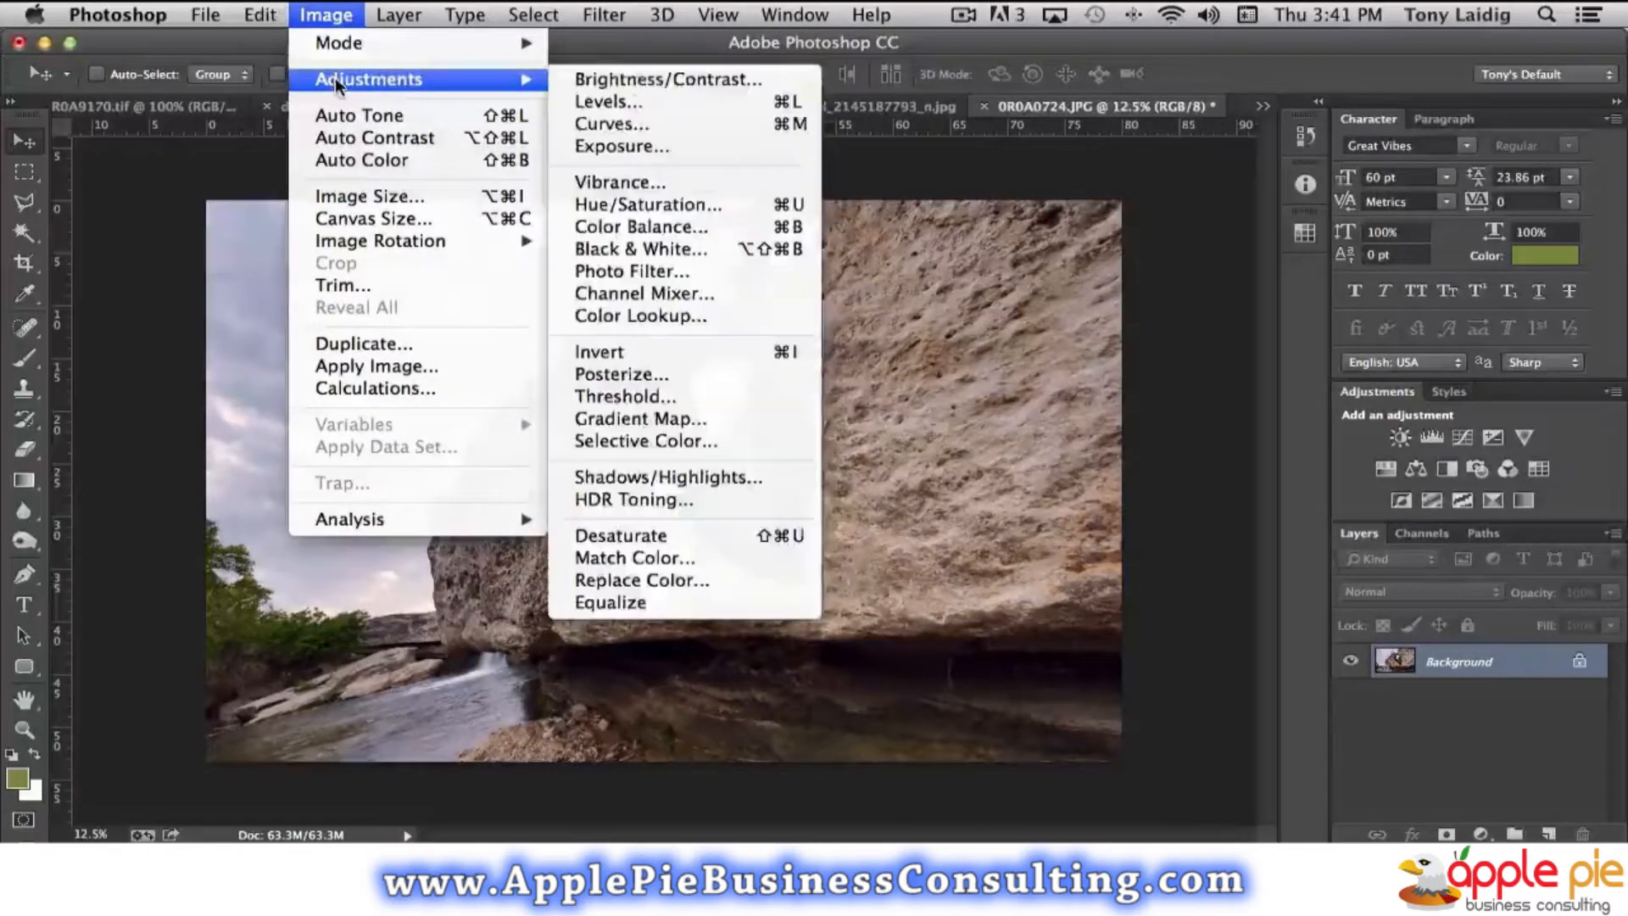
click(687, 375)
drag(774, 333, 770, 516)
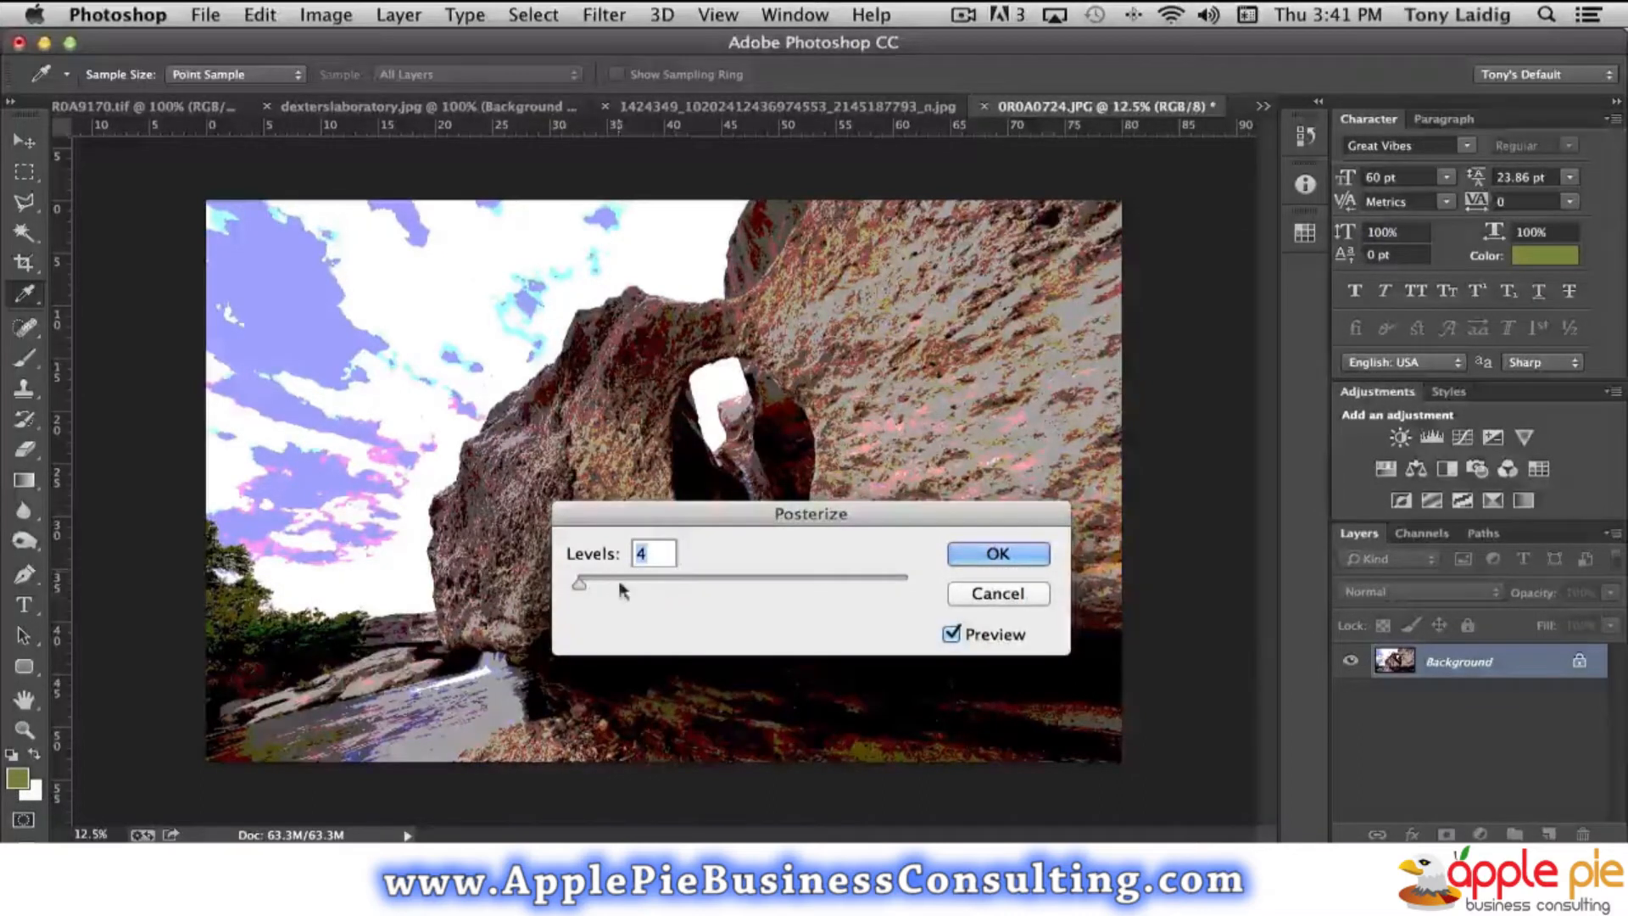
drag(579, 583, 909, 587)
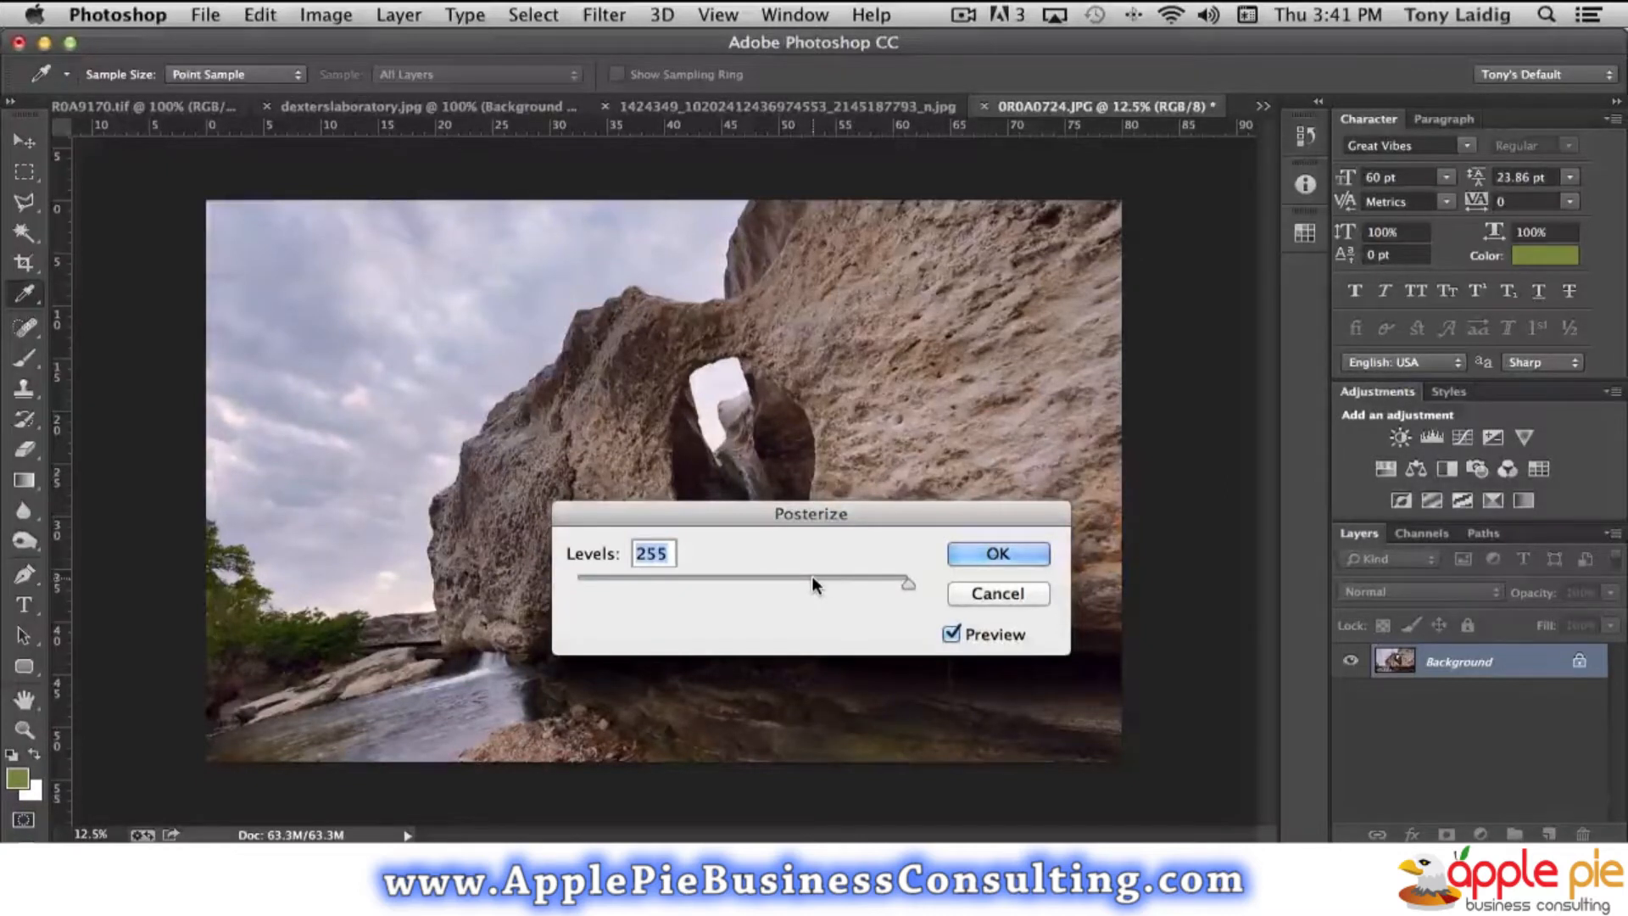
drag(812, 578, 574, 591)
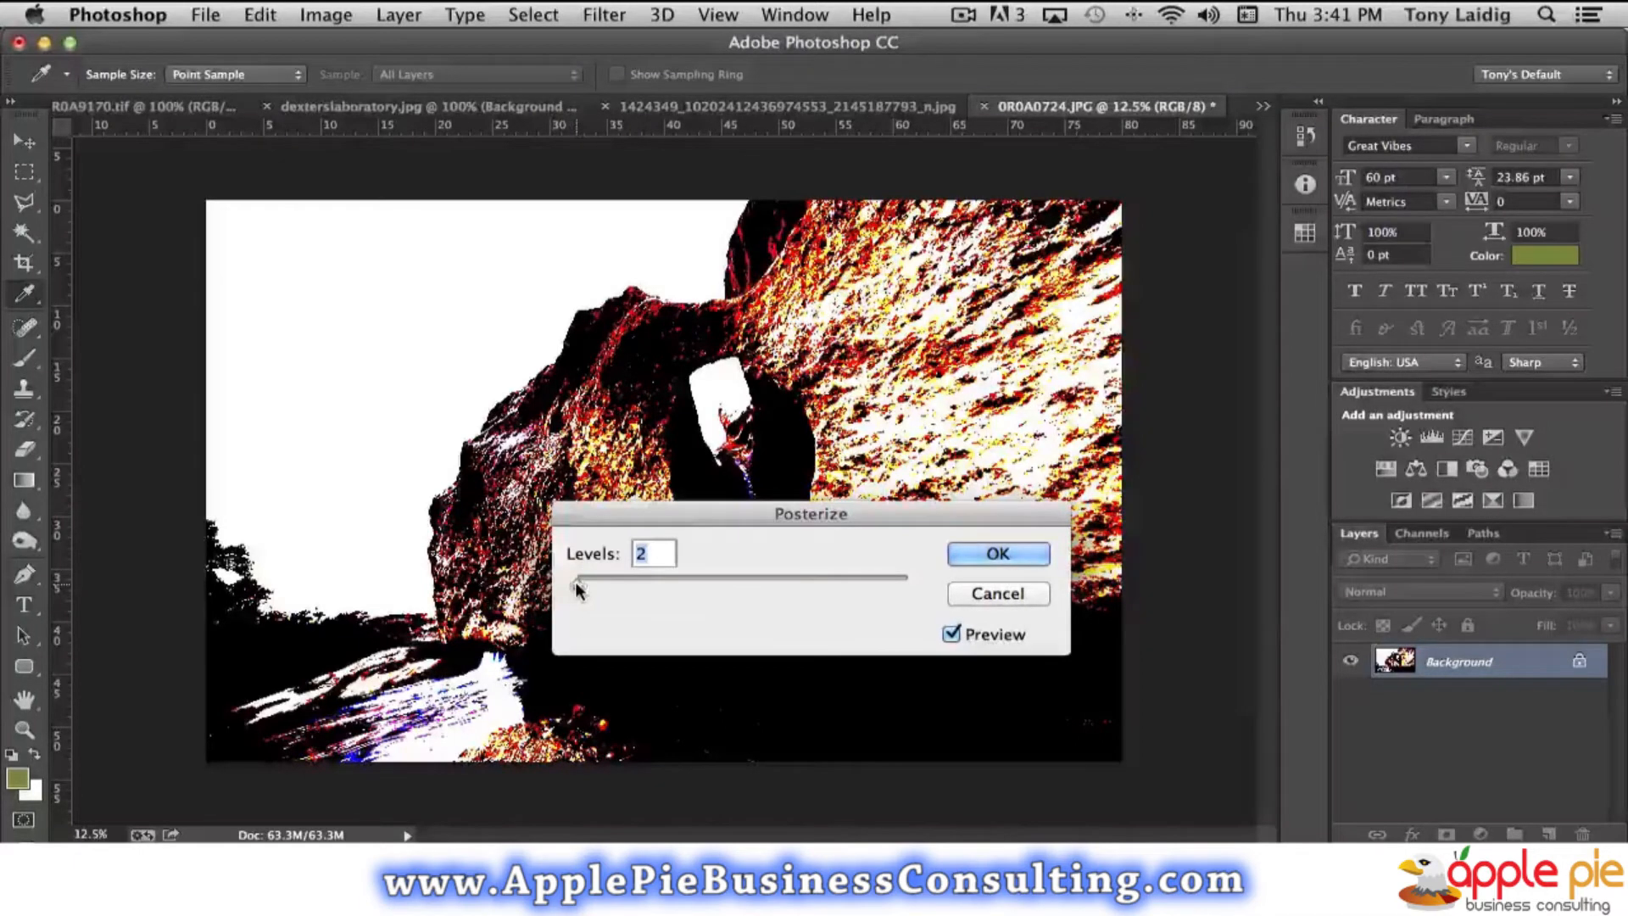
drag(573, 587, 580, 587)
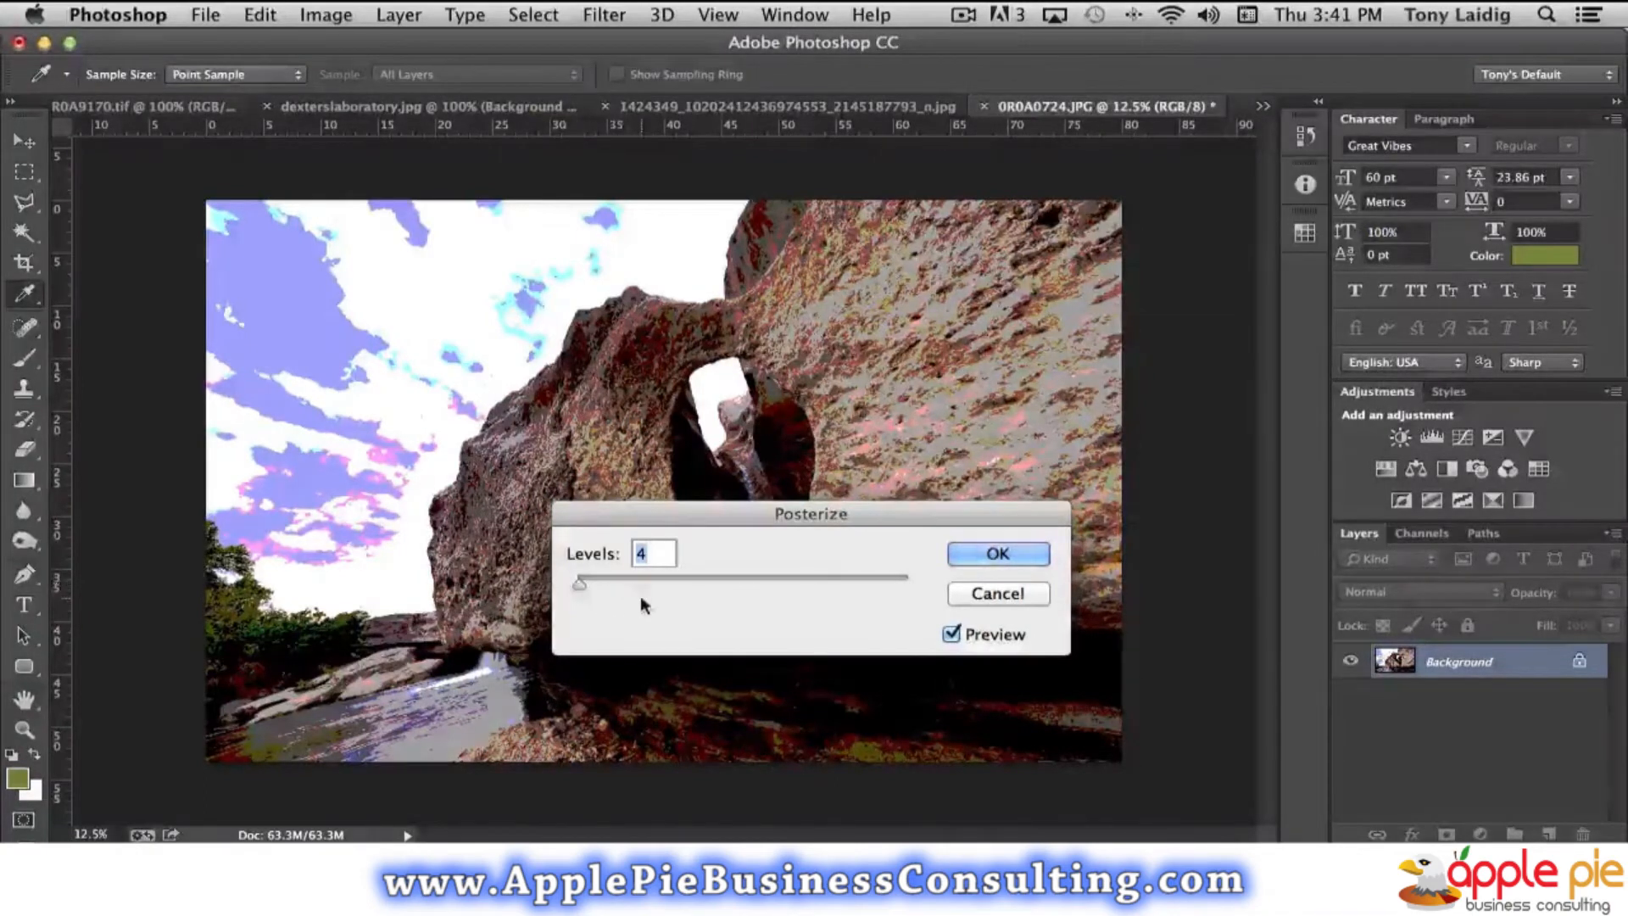
click(1026, 593)
key(v)
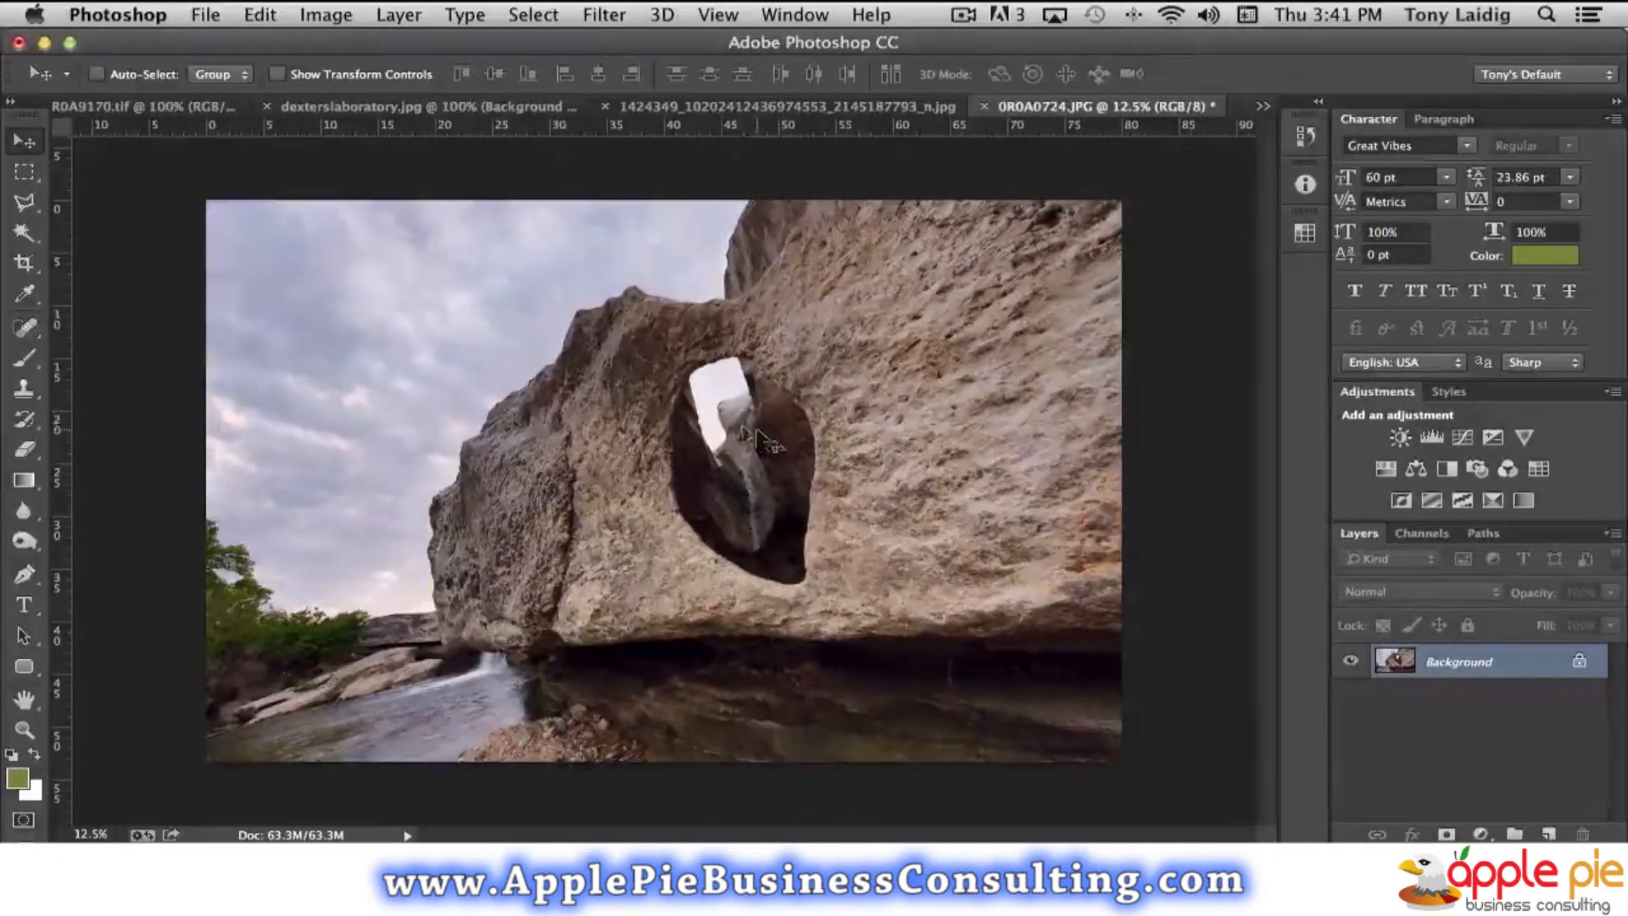
Preview the Threshold adjustment on the photo at levels 86 and 112, and cancel it.
click(331, 15)
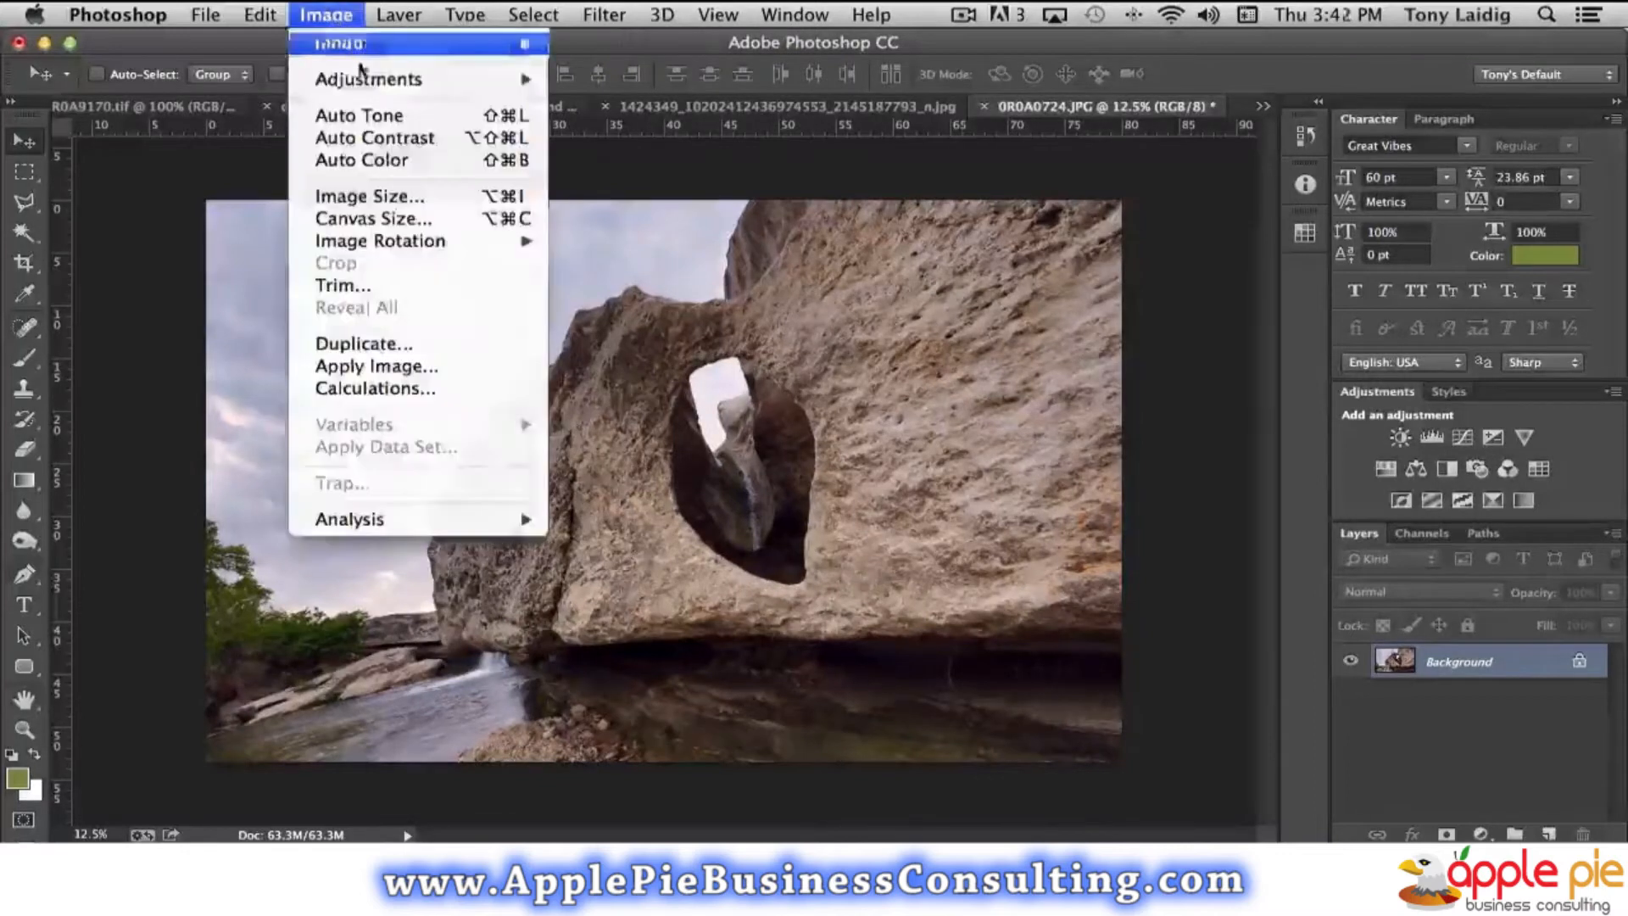
mouse_move(365, 81)
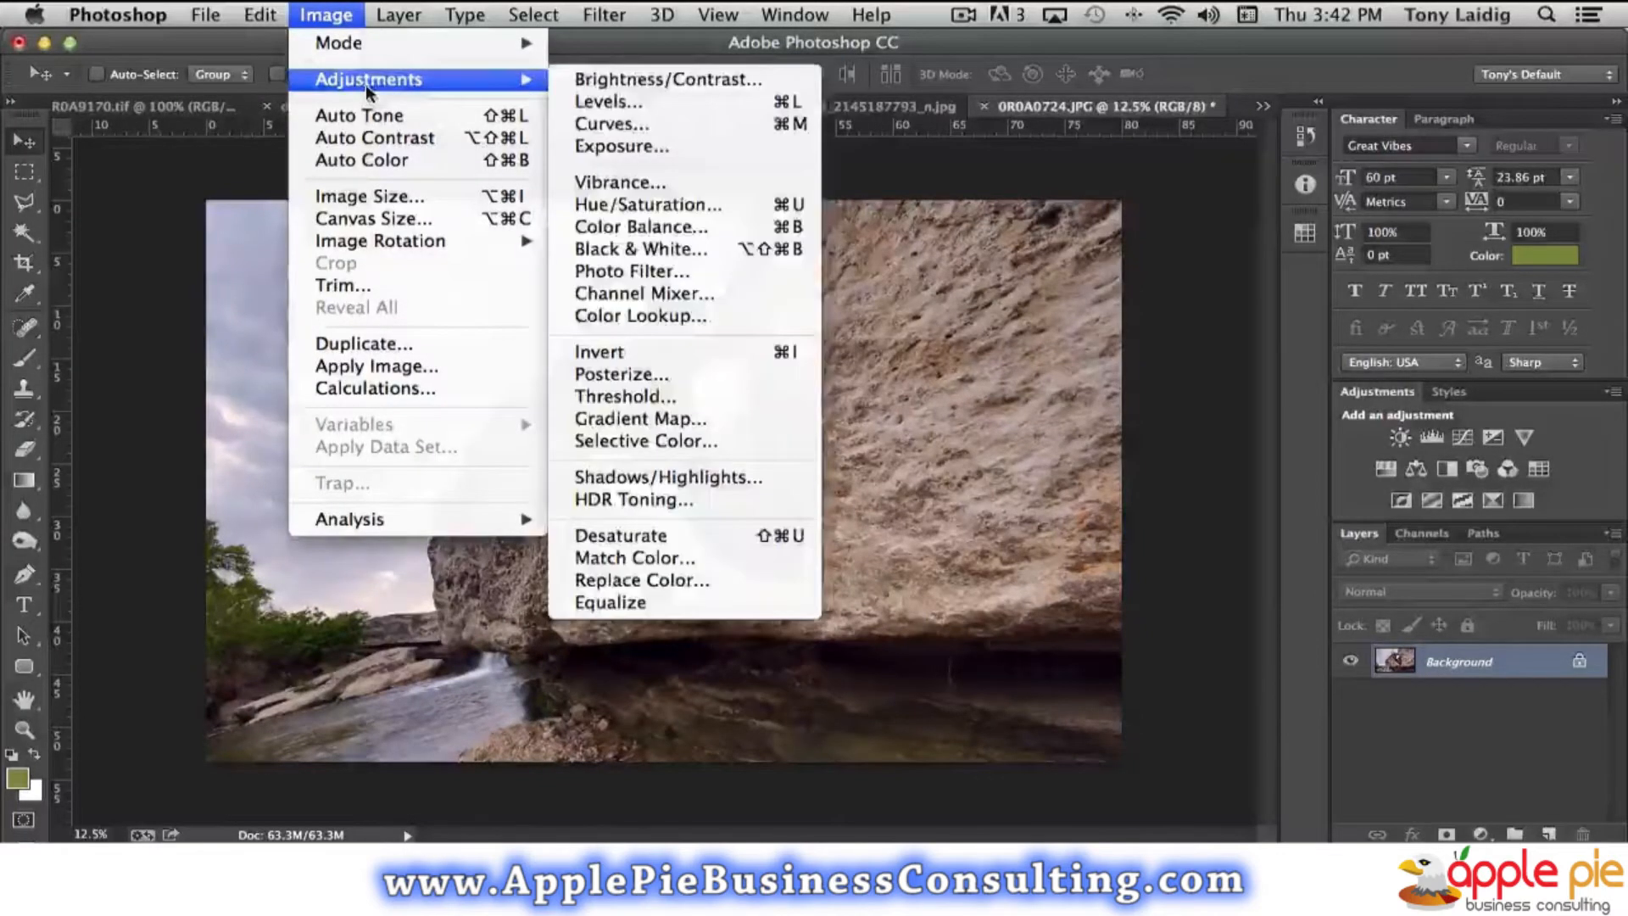
click(724, 398)
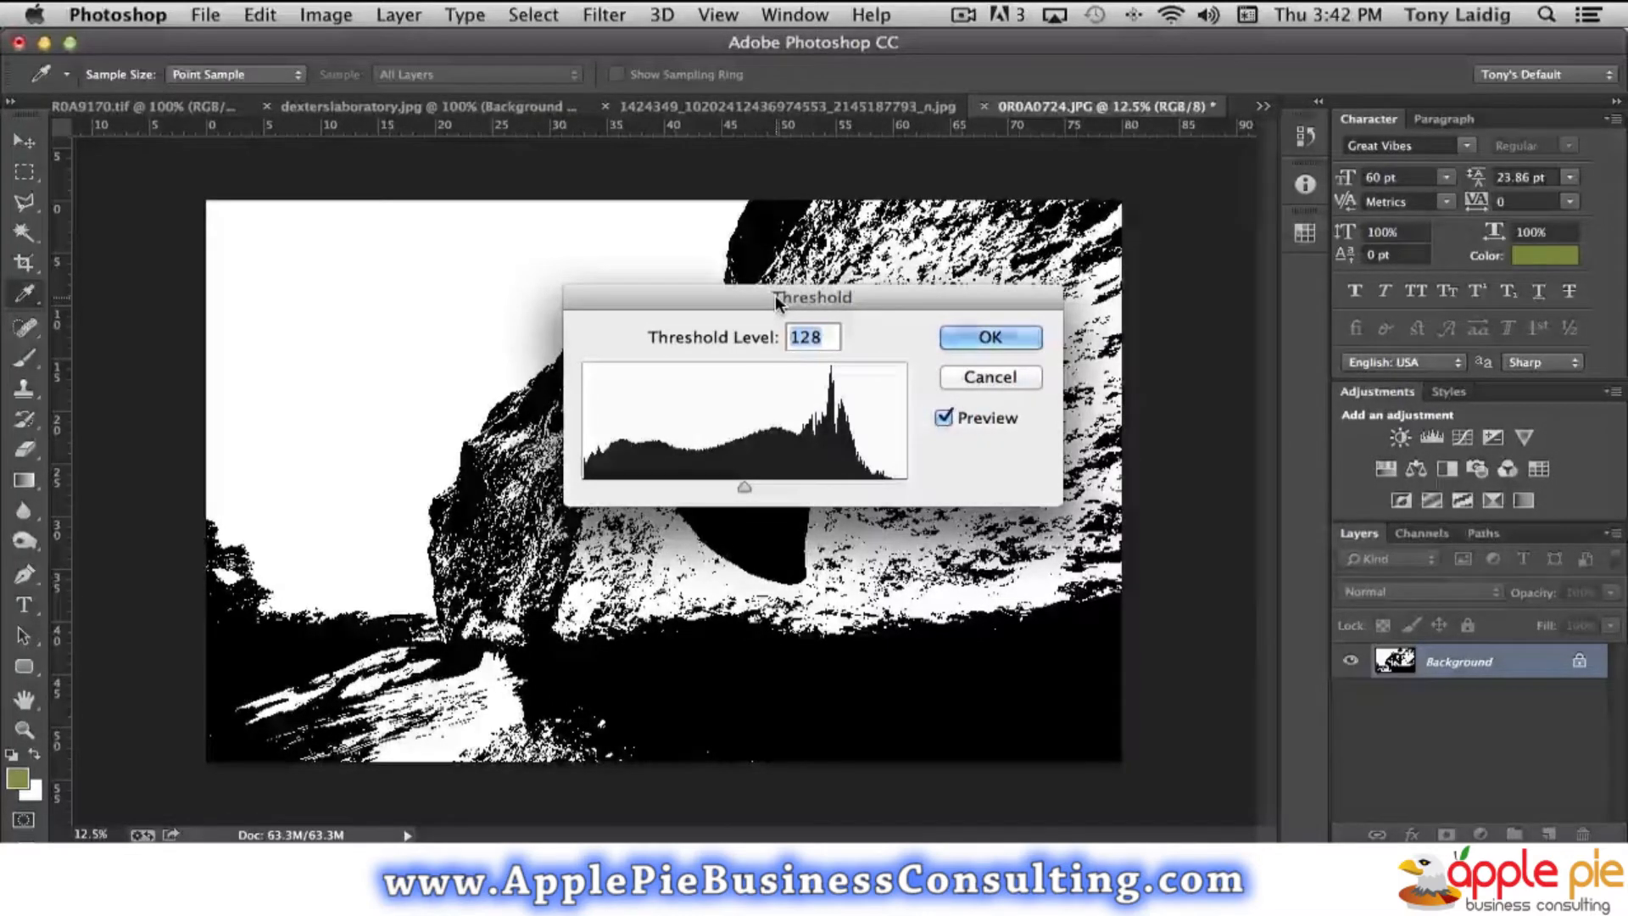
drag(775, 296, 1201, 304)
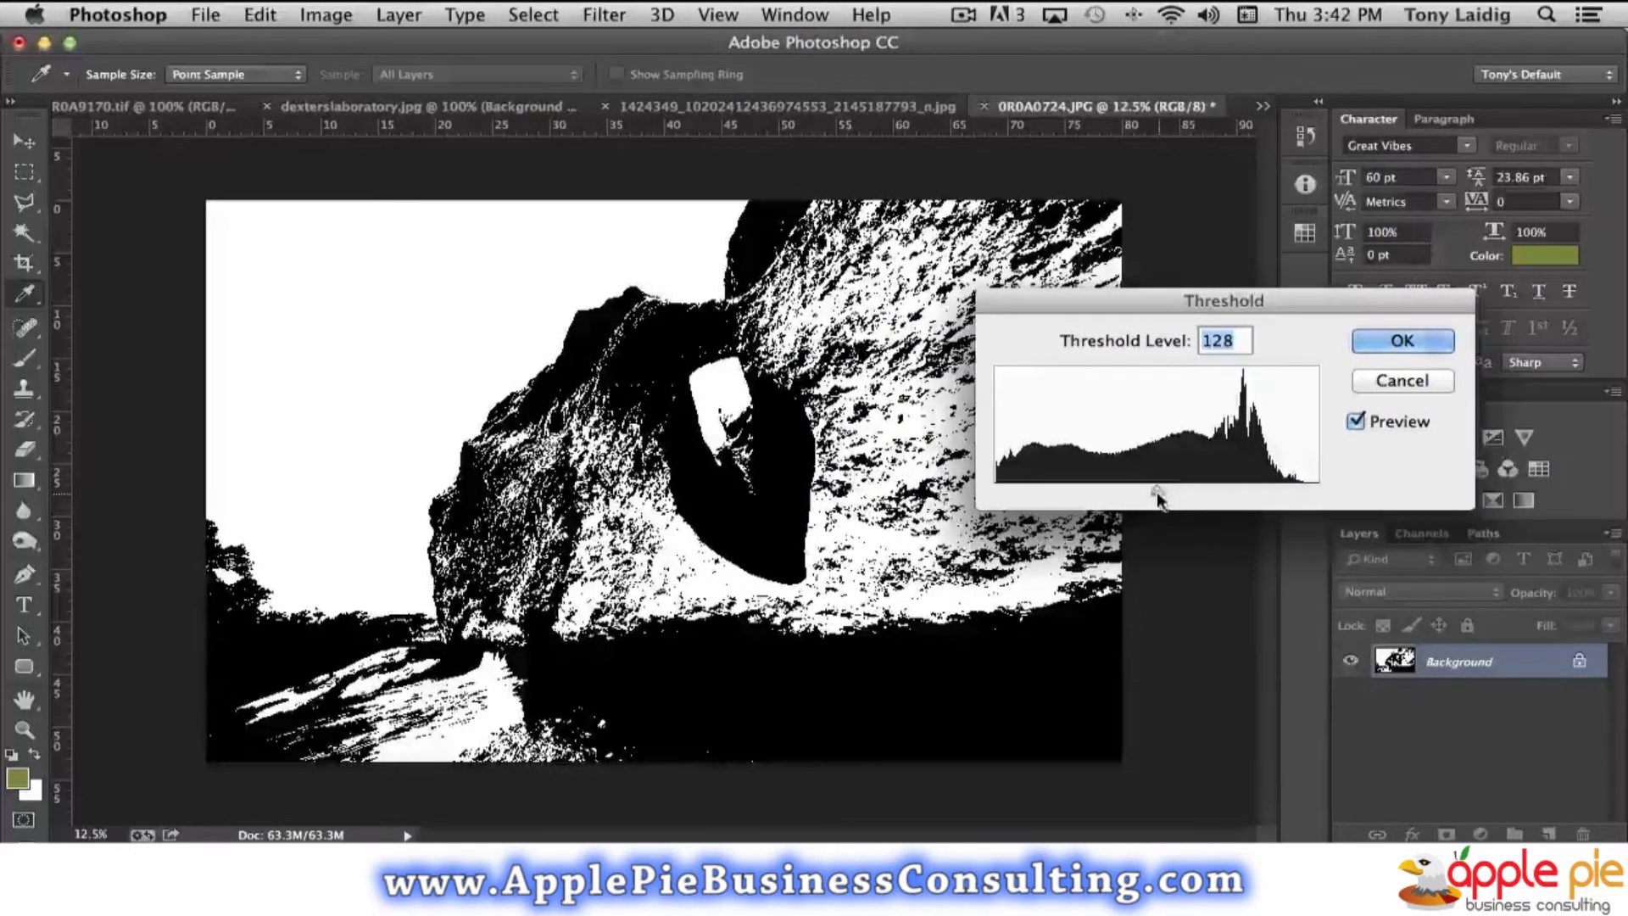
drag(1155, 491, 1103, 497)
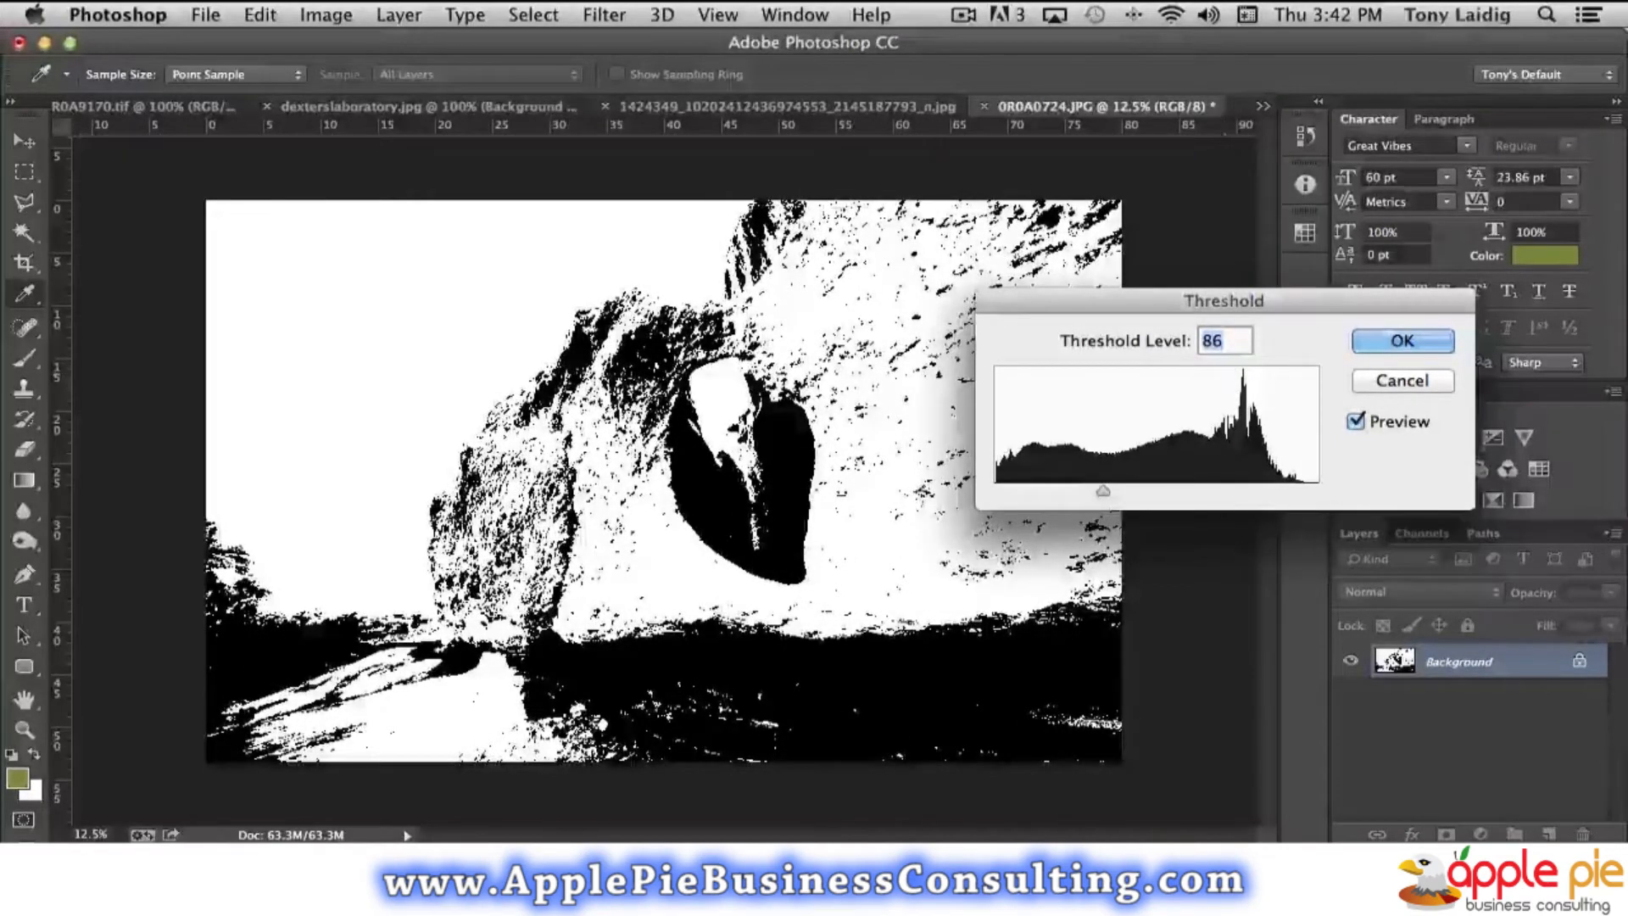
mouse_move(1105, 493)
mouse_down()
mouse_move(1219, 496)
mouse_move(1136, 499)
mouse_up()
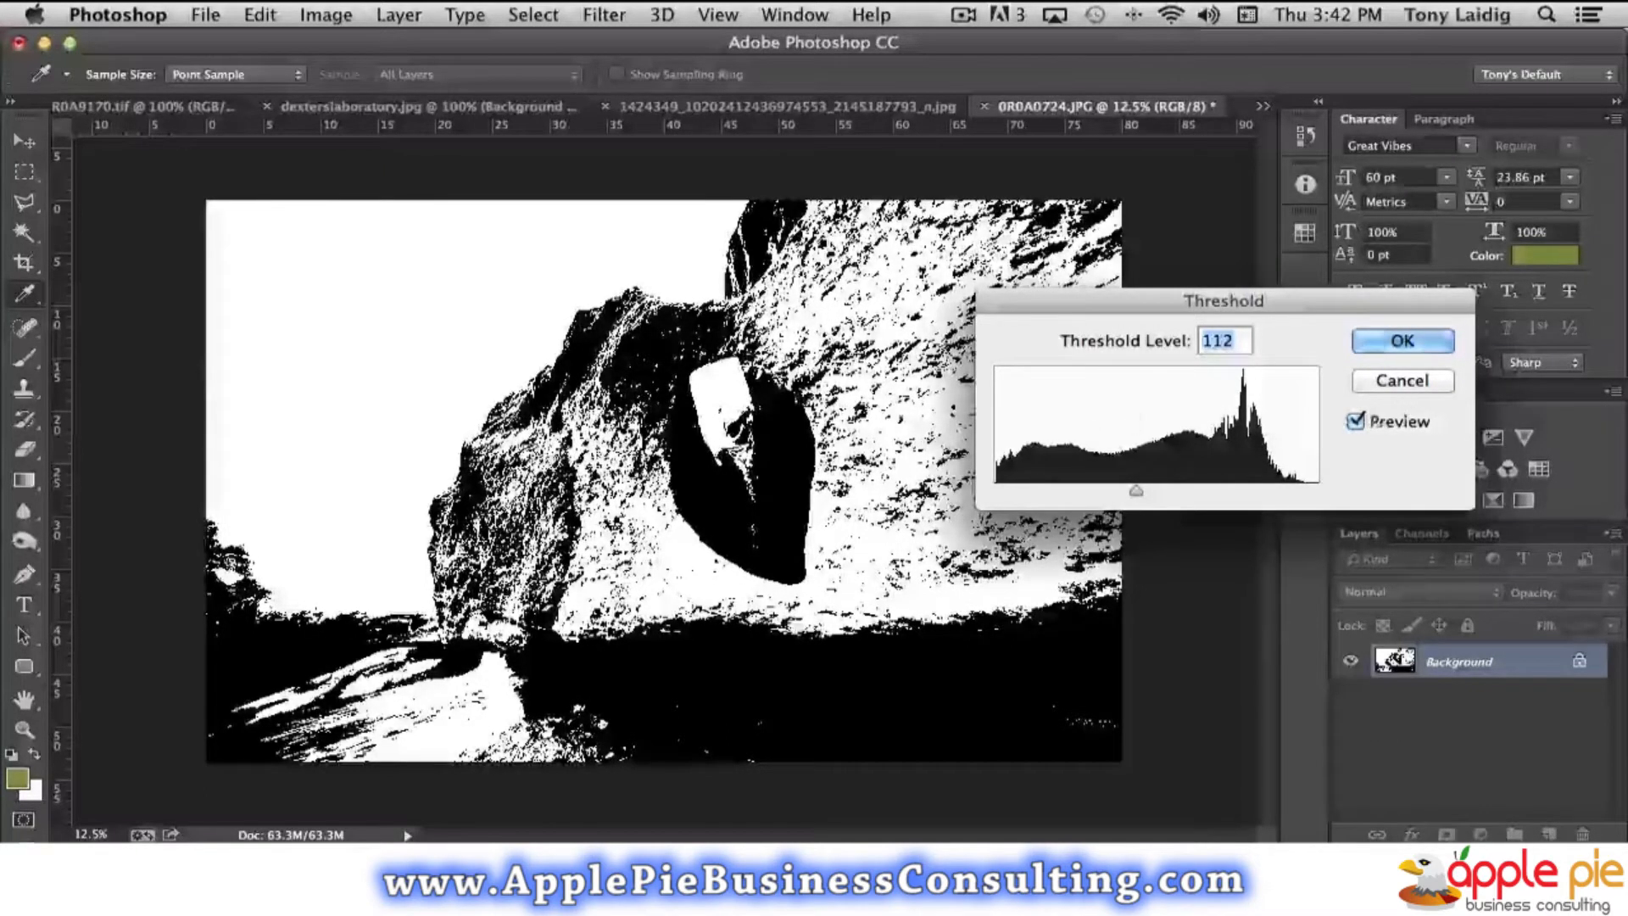
click(1401, 383)
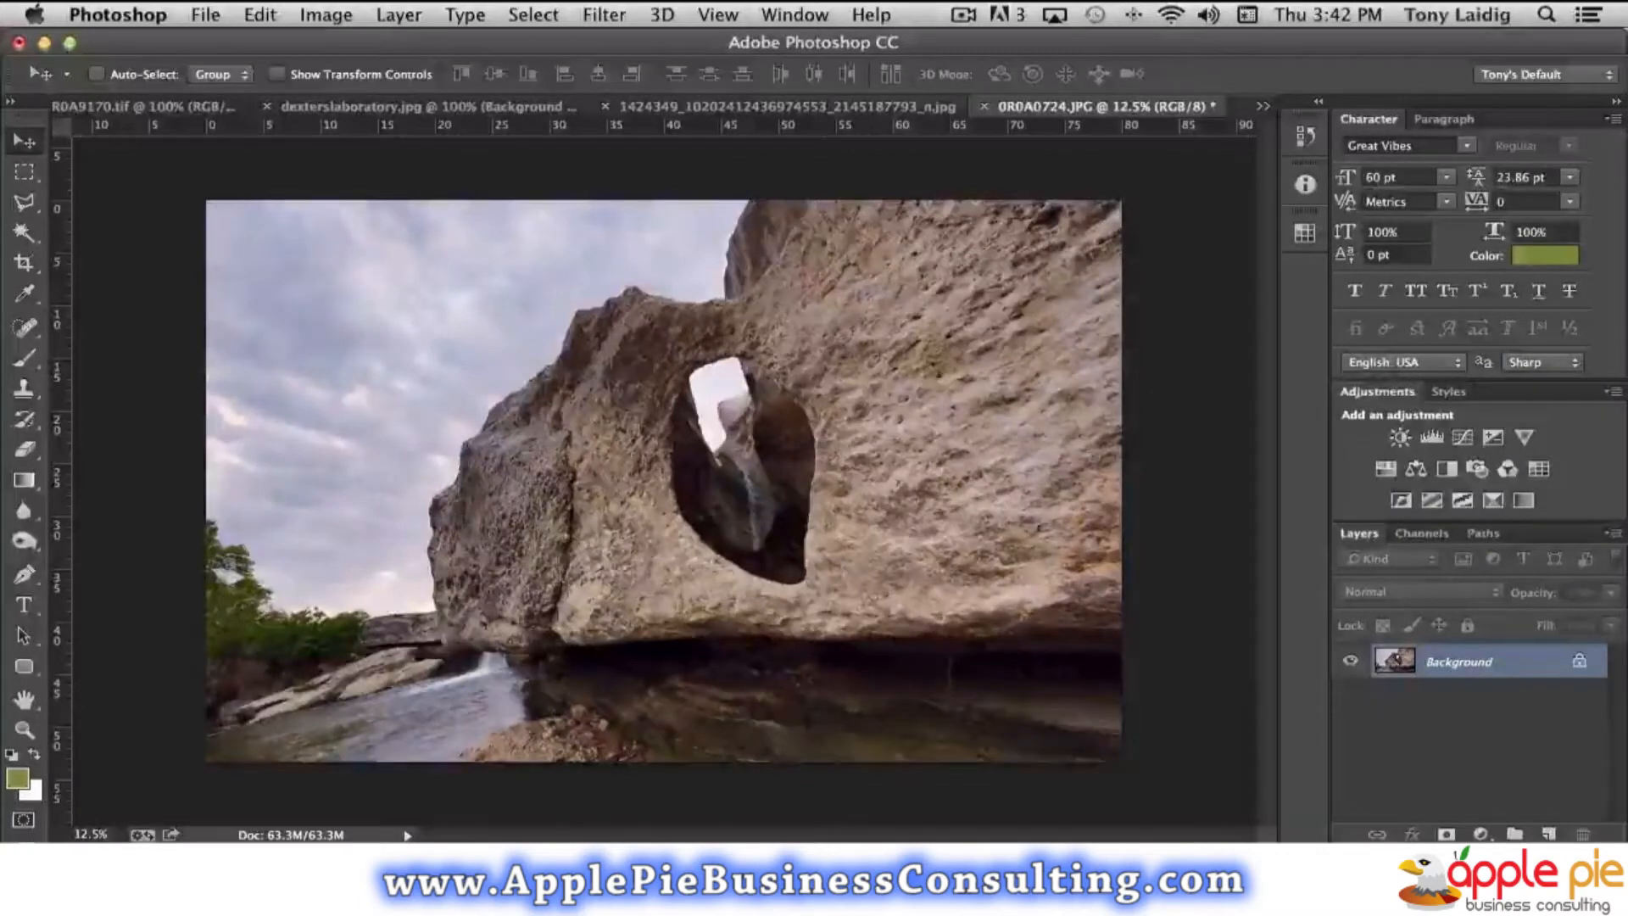
Add a new layer above the background and fill it with white as the foreground color.
click(1550, 835)
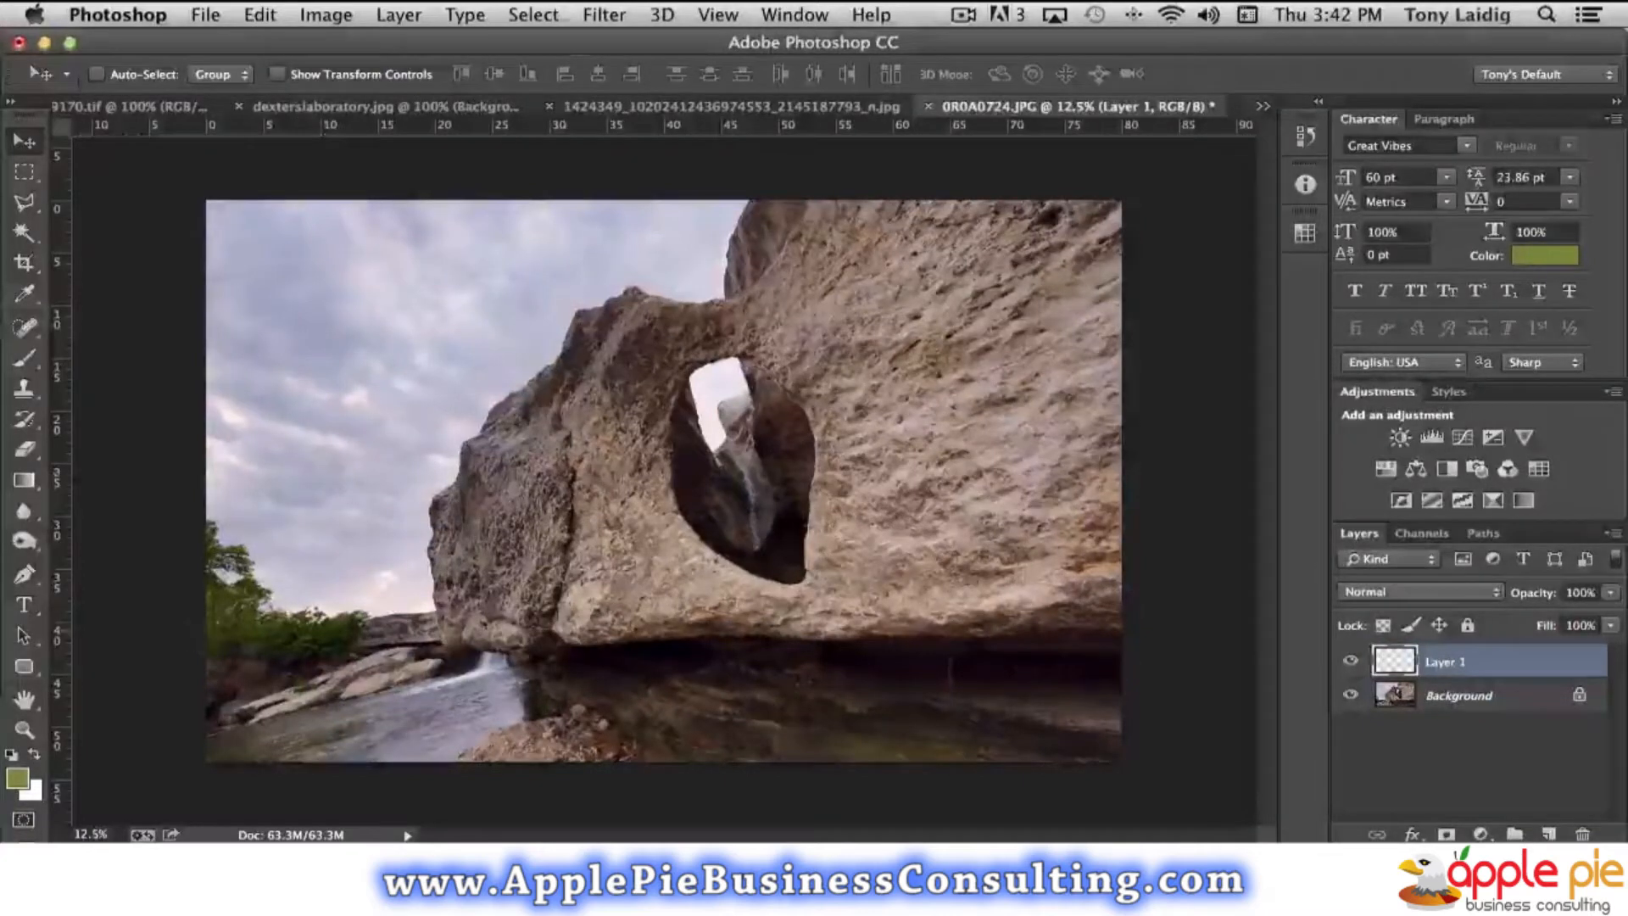
click(11, 754)
click(34, 754)
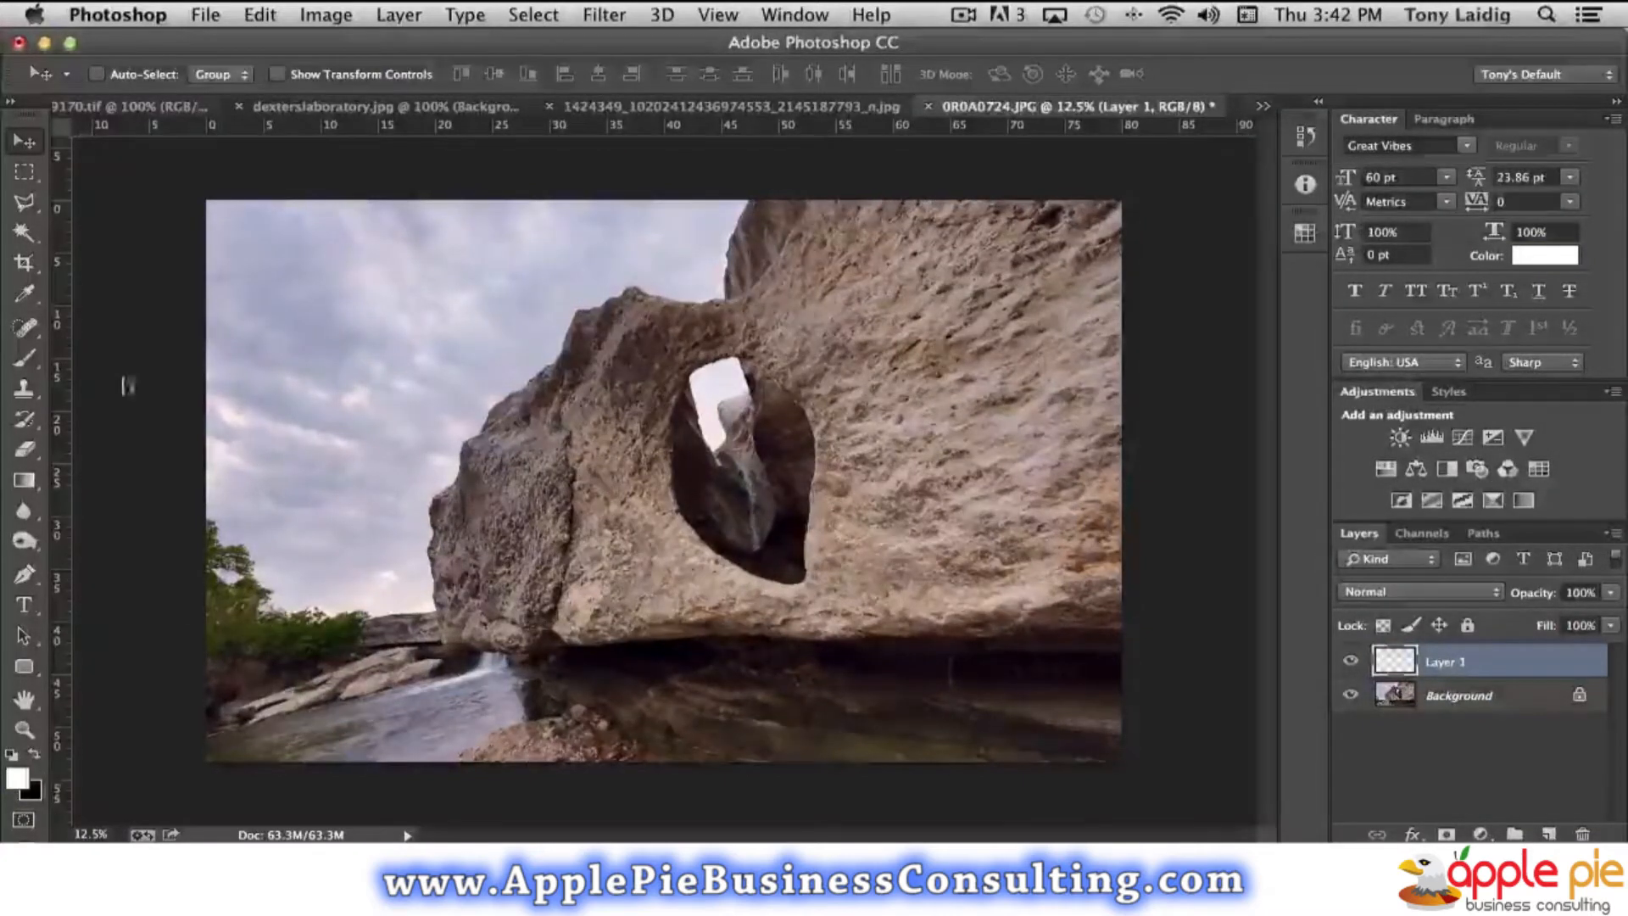
click(260, 14)
click(390, 365)
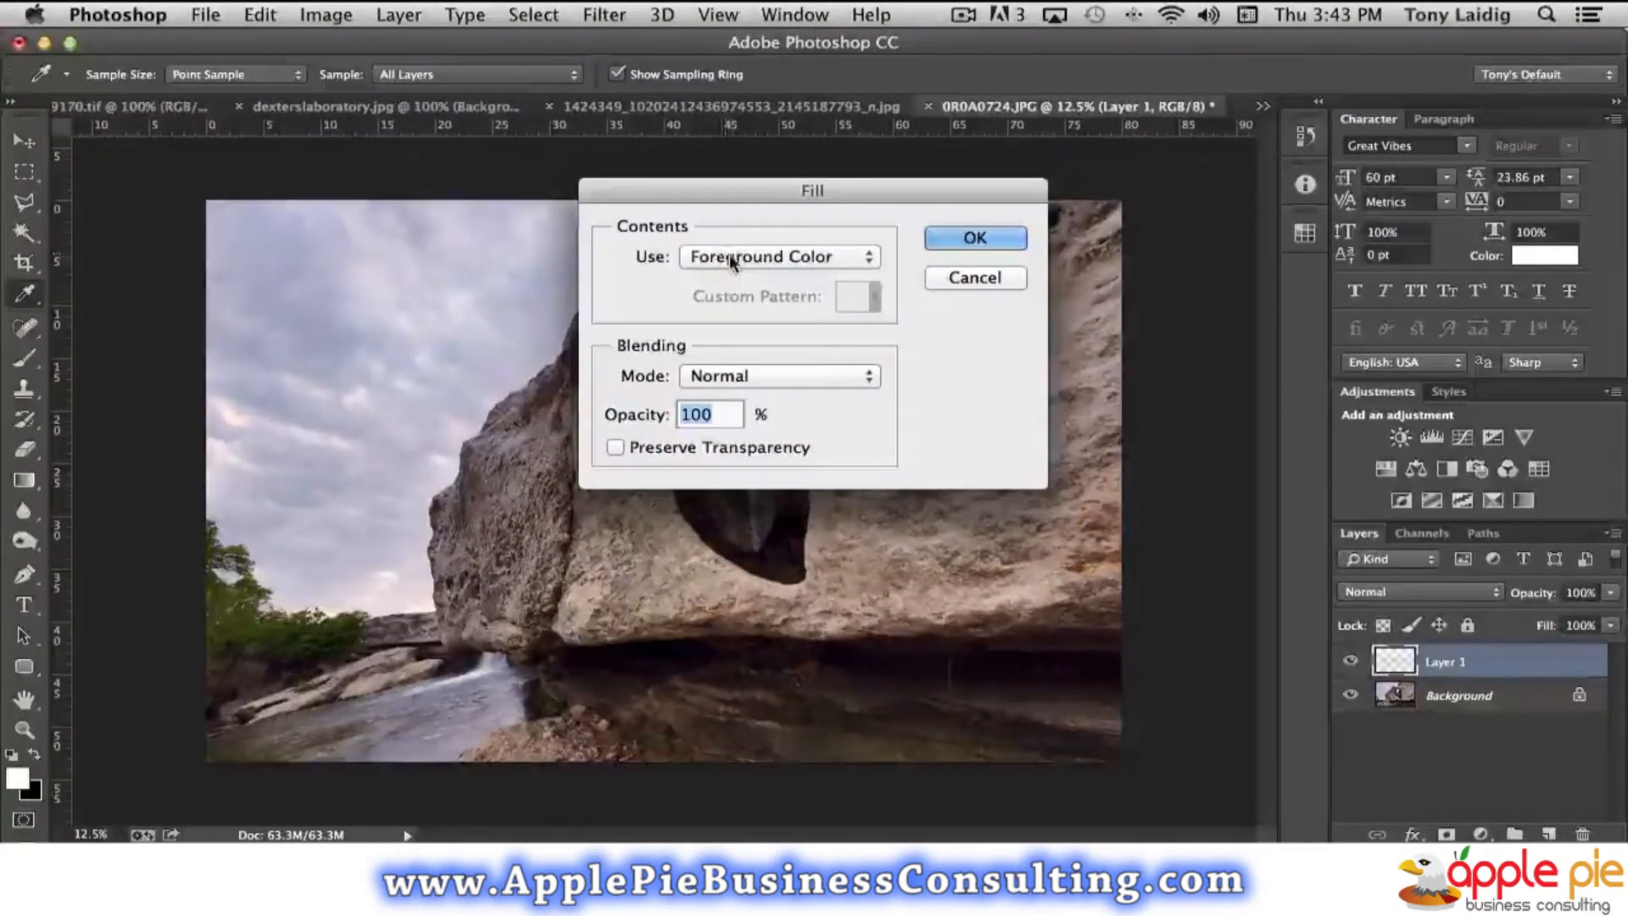
click(975, 239)
key(v)
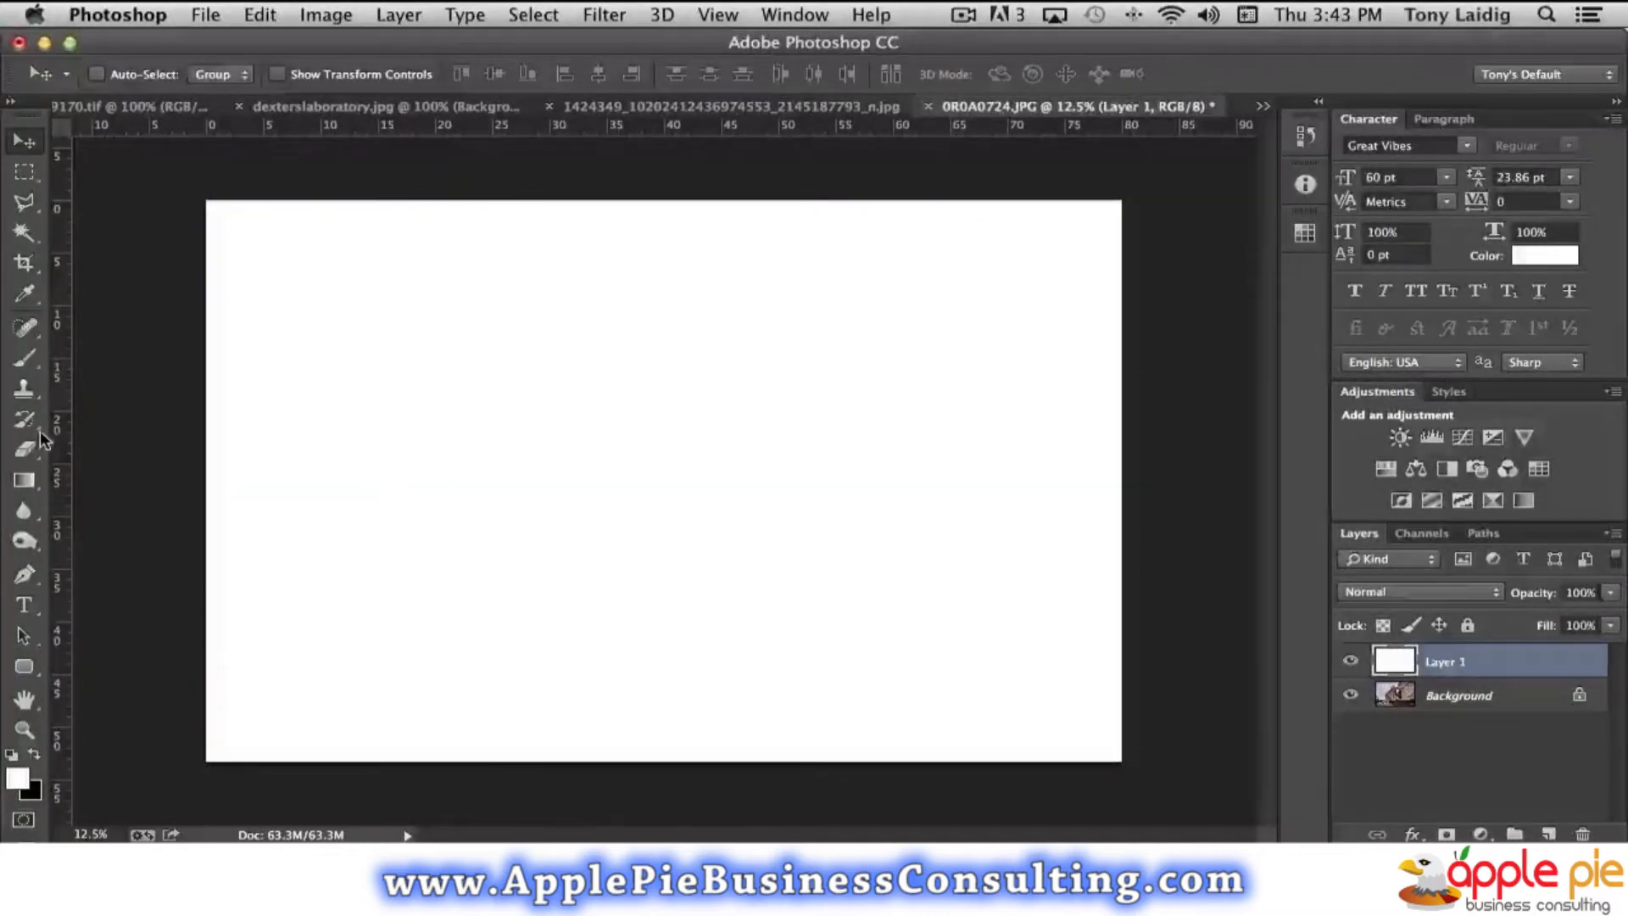
Select a rectangle about 25 by 19 ruler units near the middle of the white layer, fill it with black and deselect.
click(17, 173)
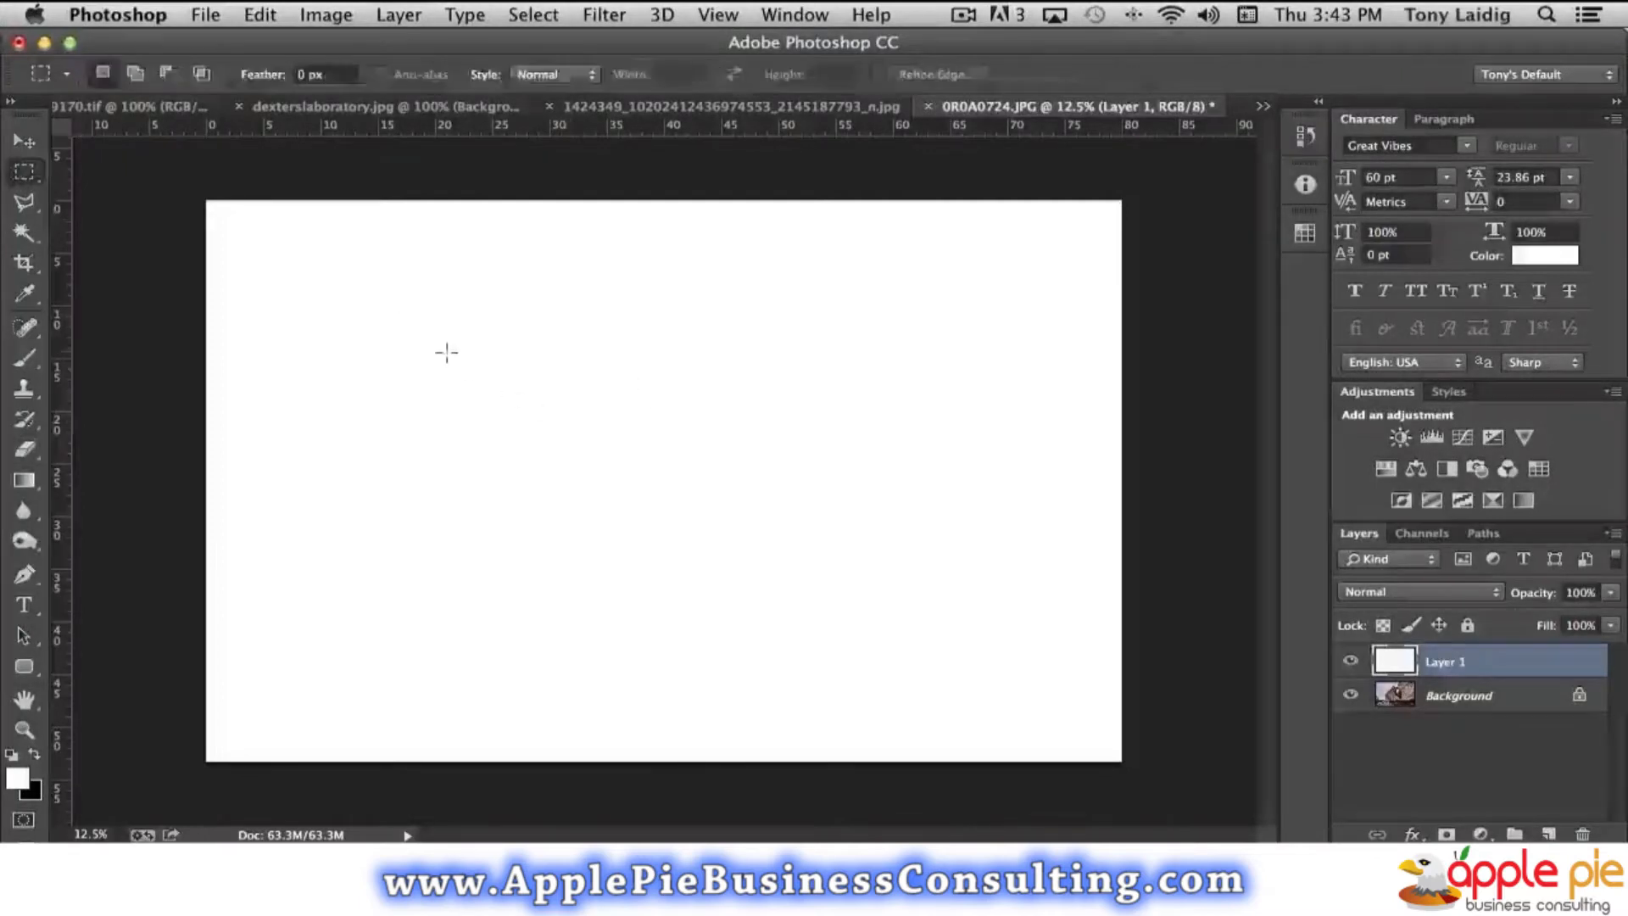
drag(474, 366, 756, 581)
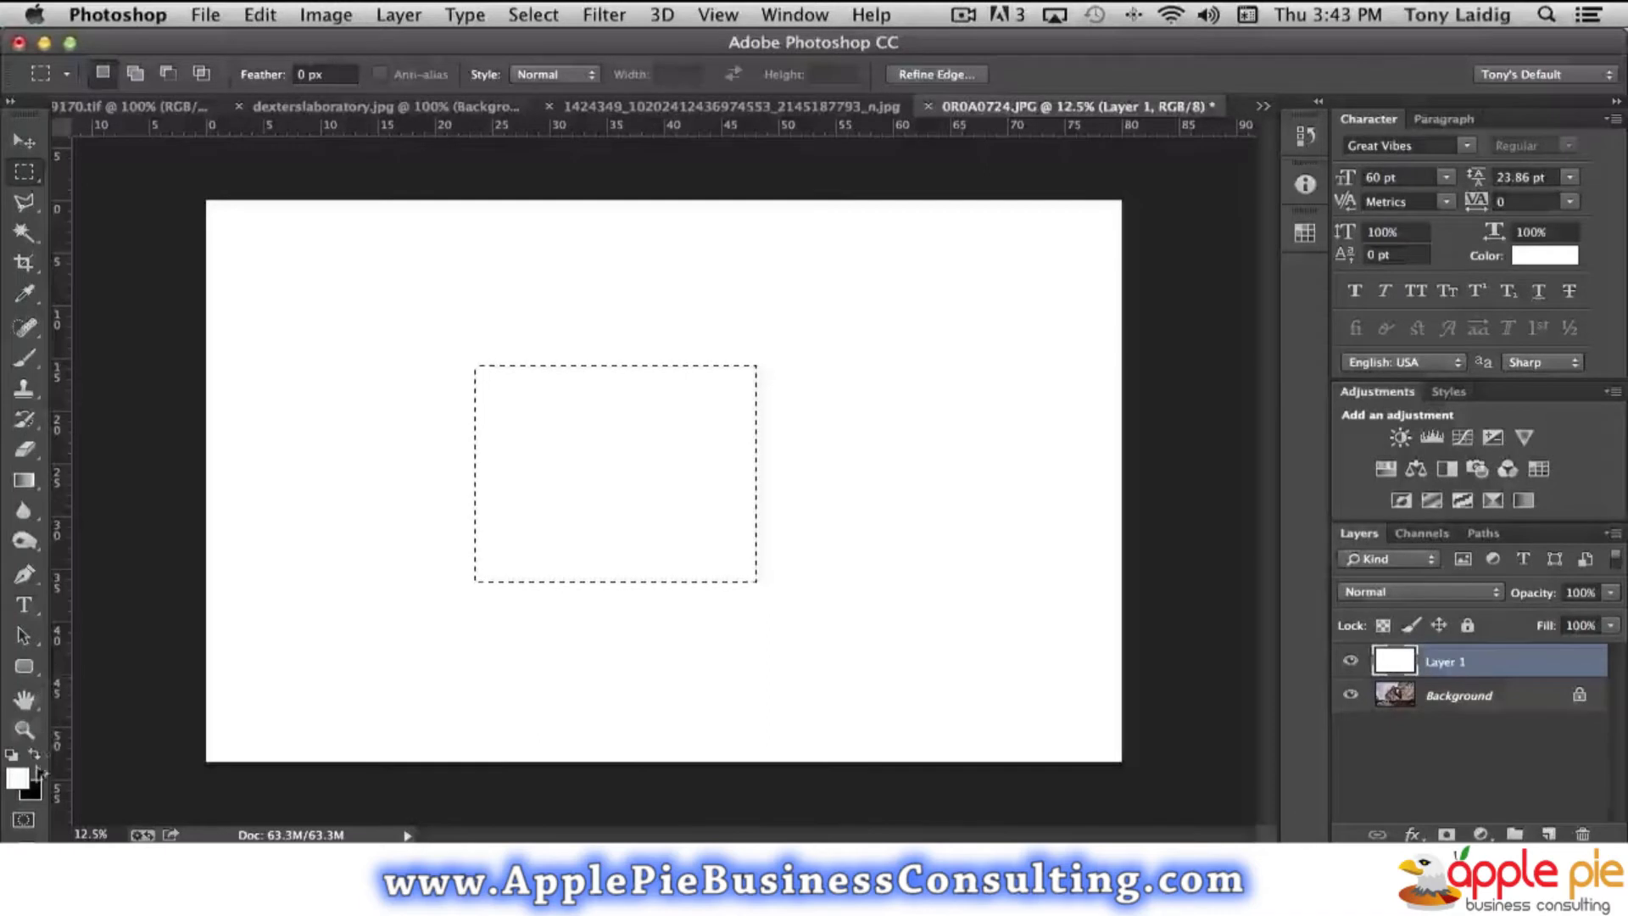
click(34, 753)
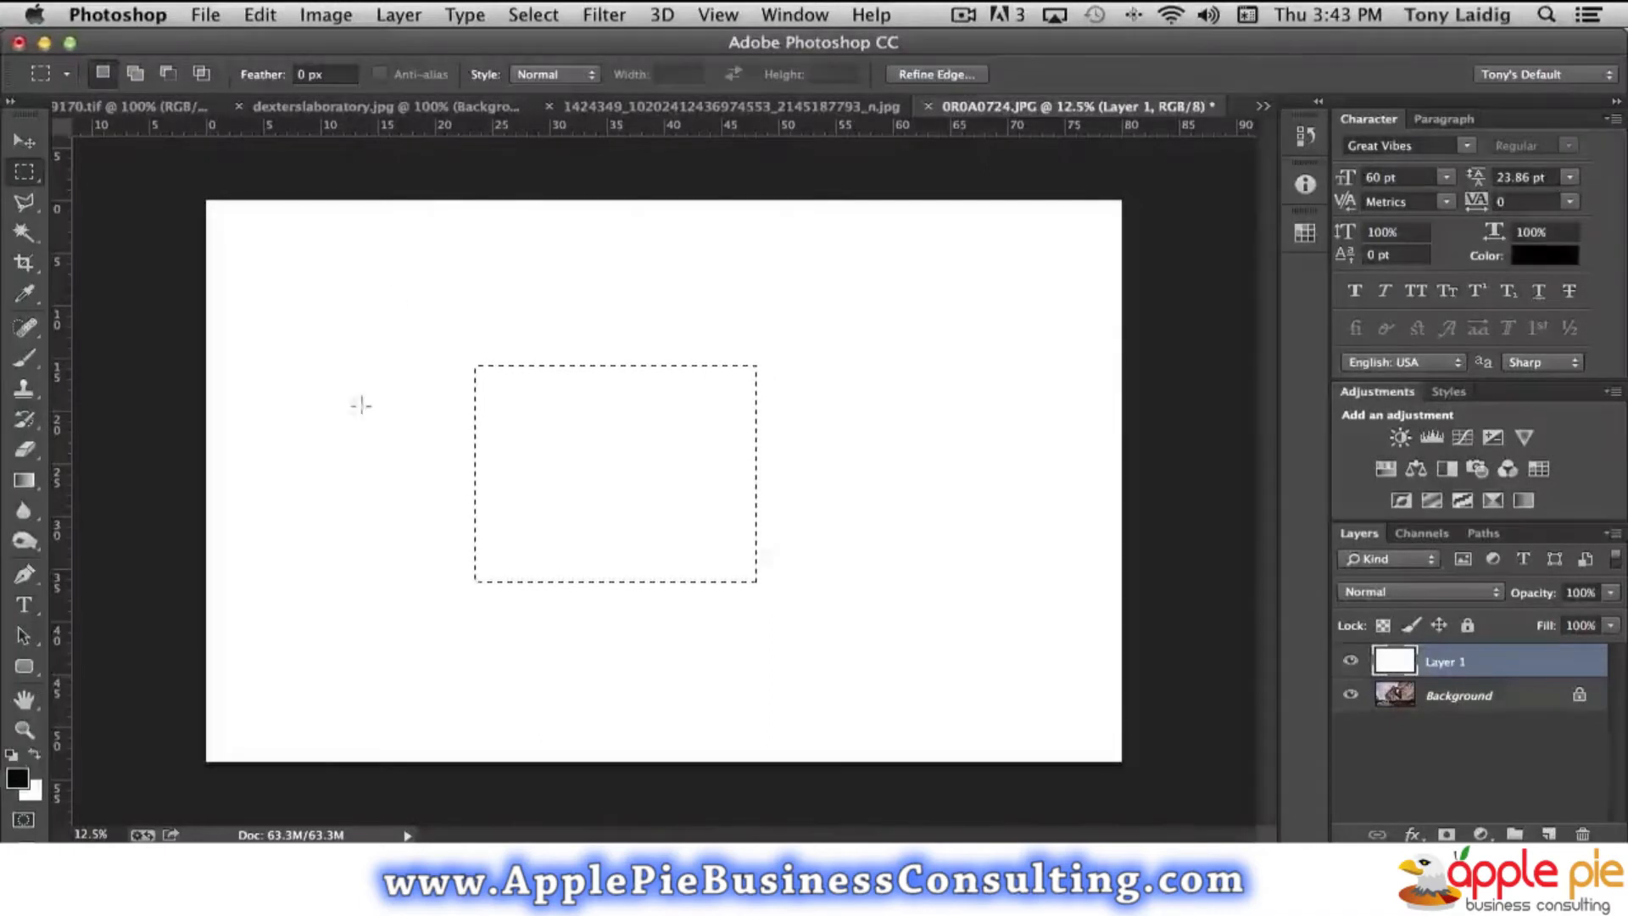
click(260, 14)
click(280, 366)
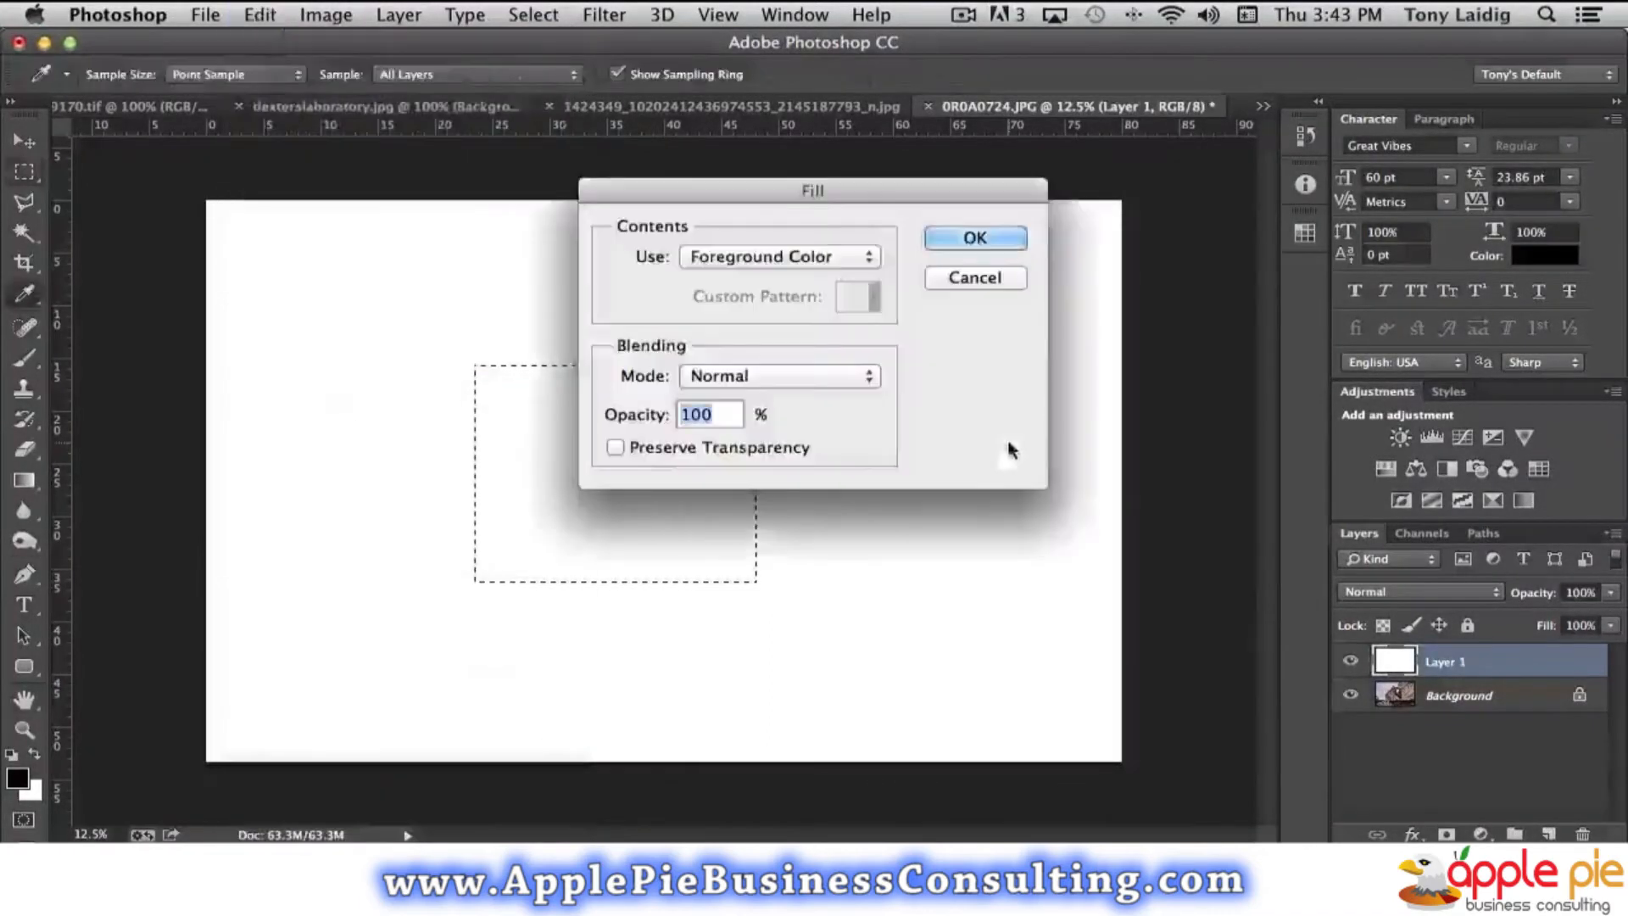
click(1001, 241)
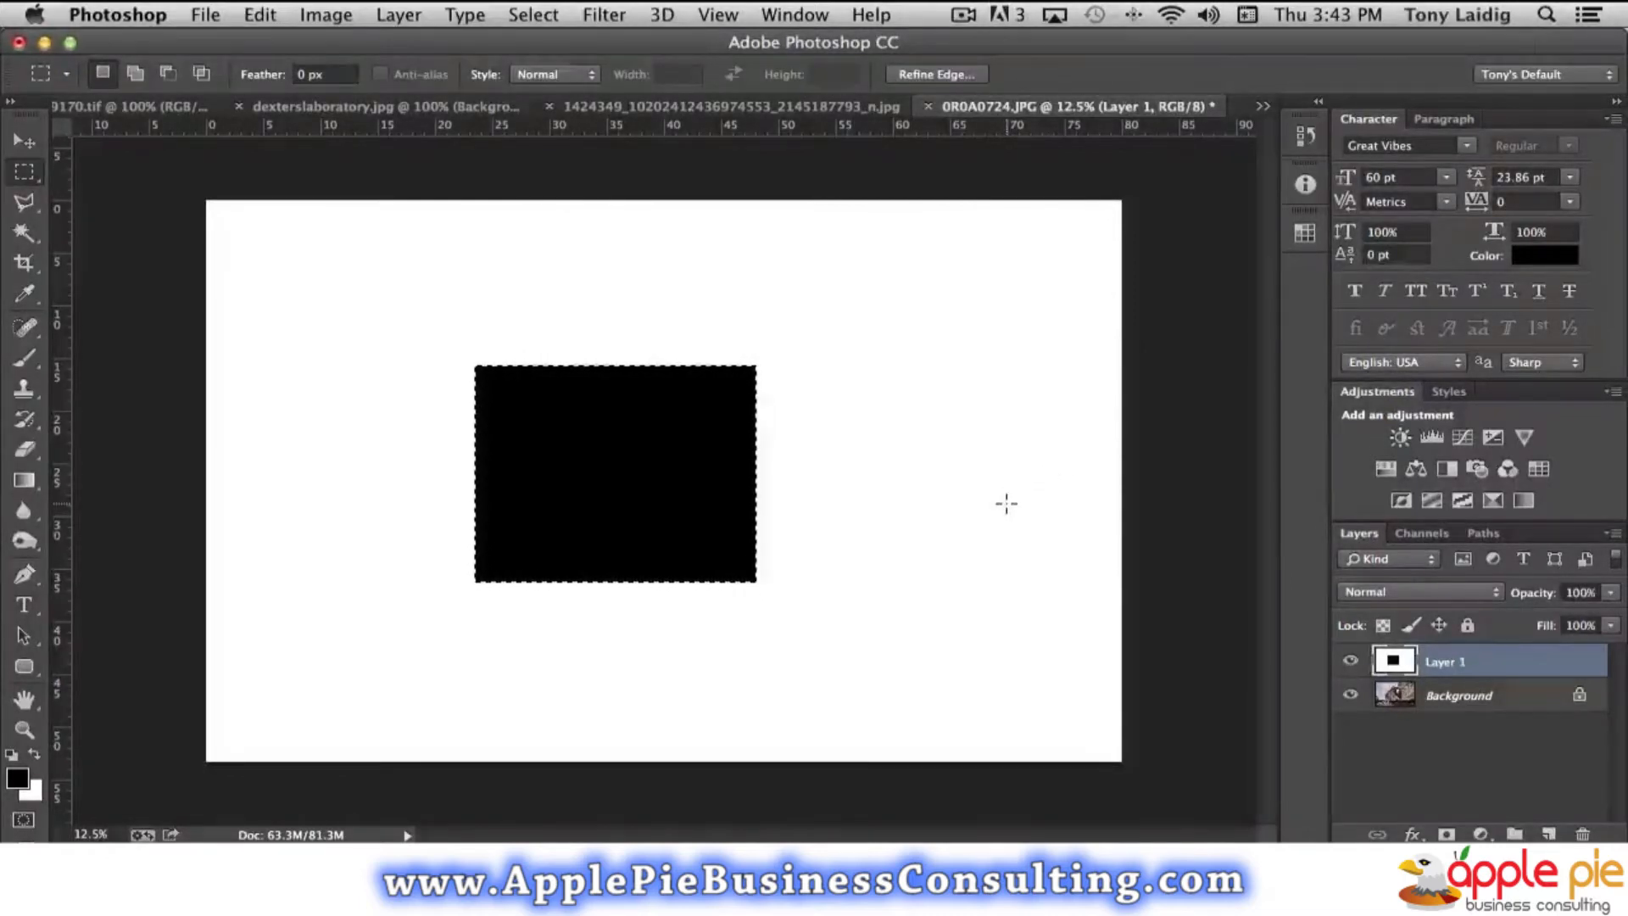
key(super+d)
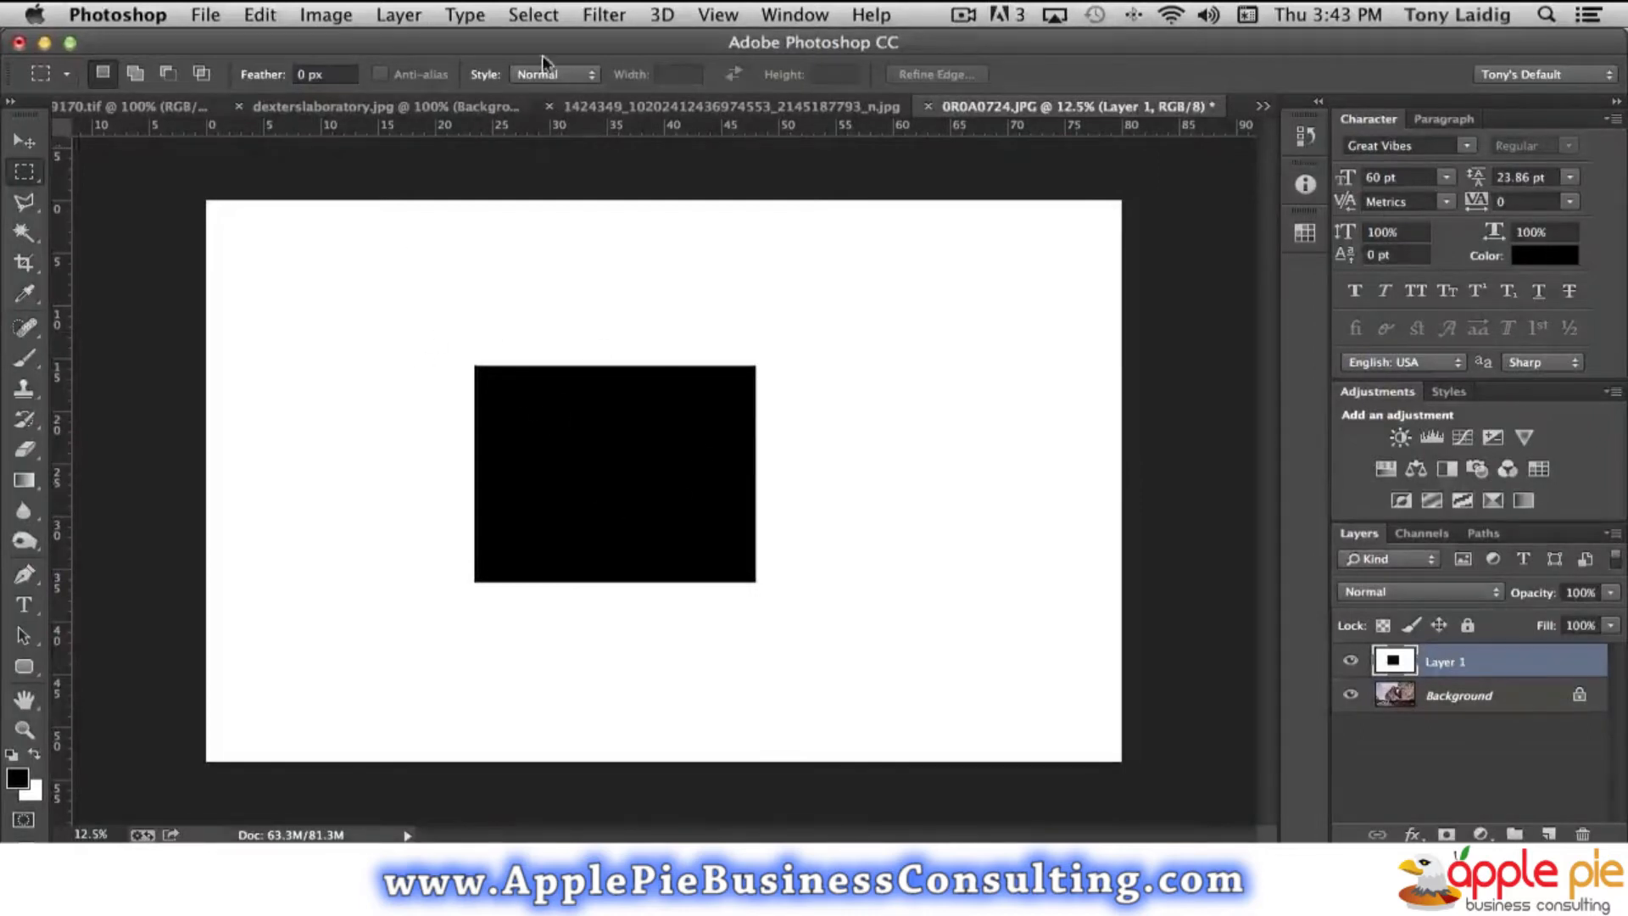
Apply a Gaussian Blur with a radius of 64.8 pixels to the black rectangle's layer.
click(611, 16)
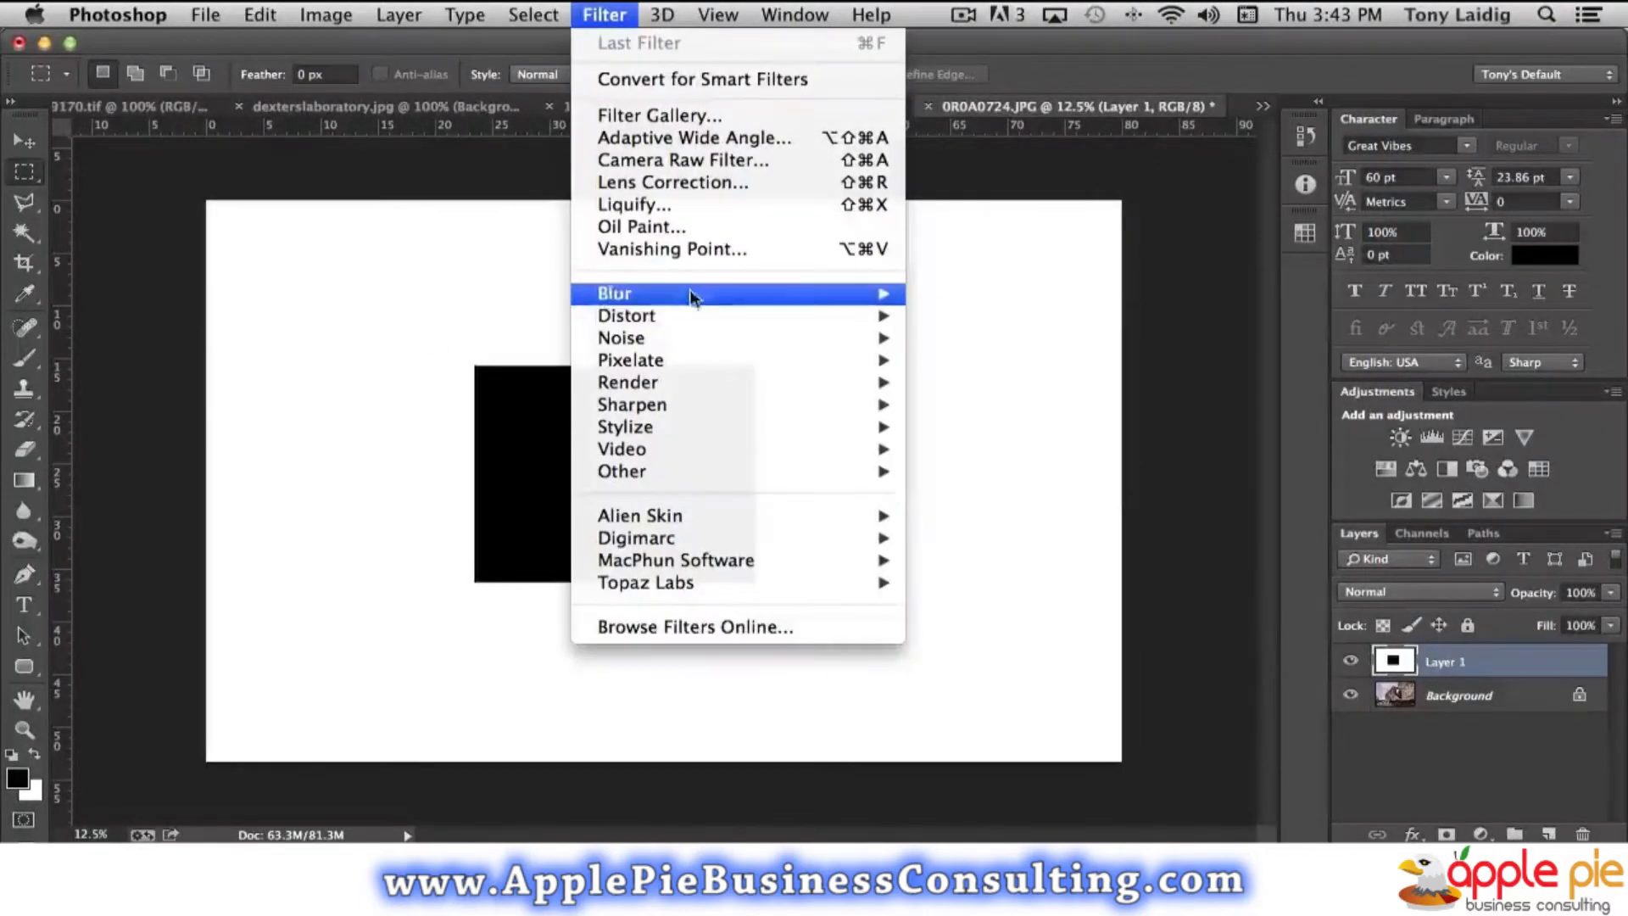
mouse_move(691, 293)
click(973, 464)
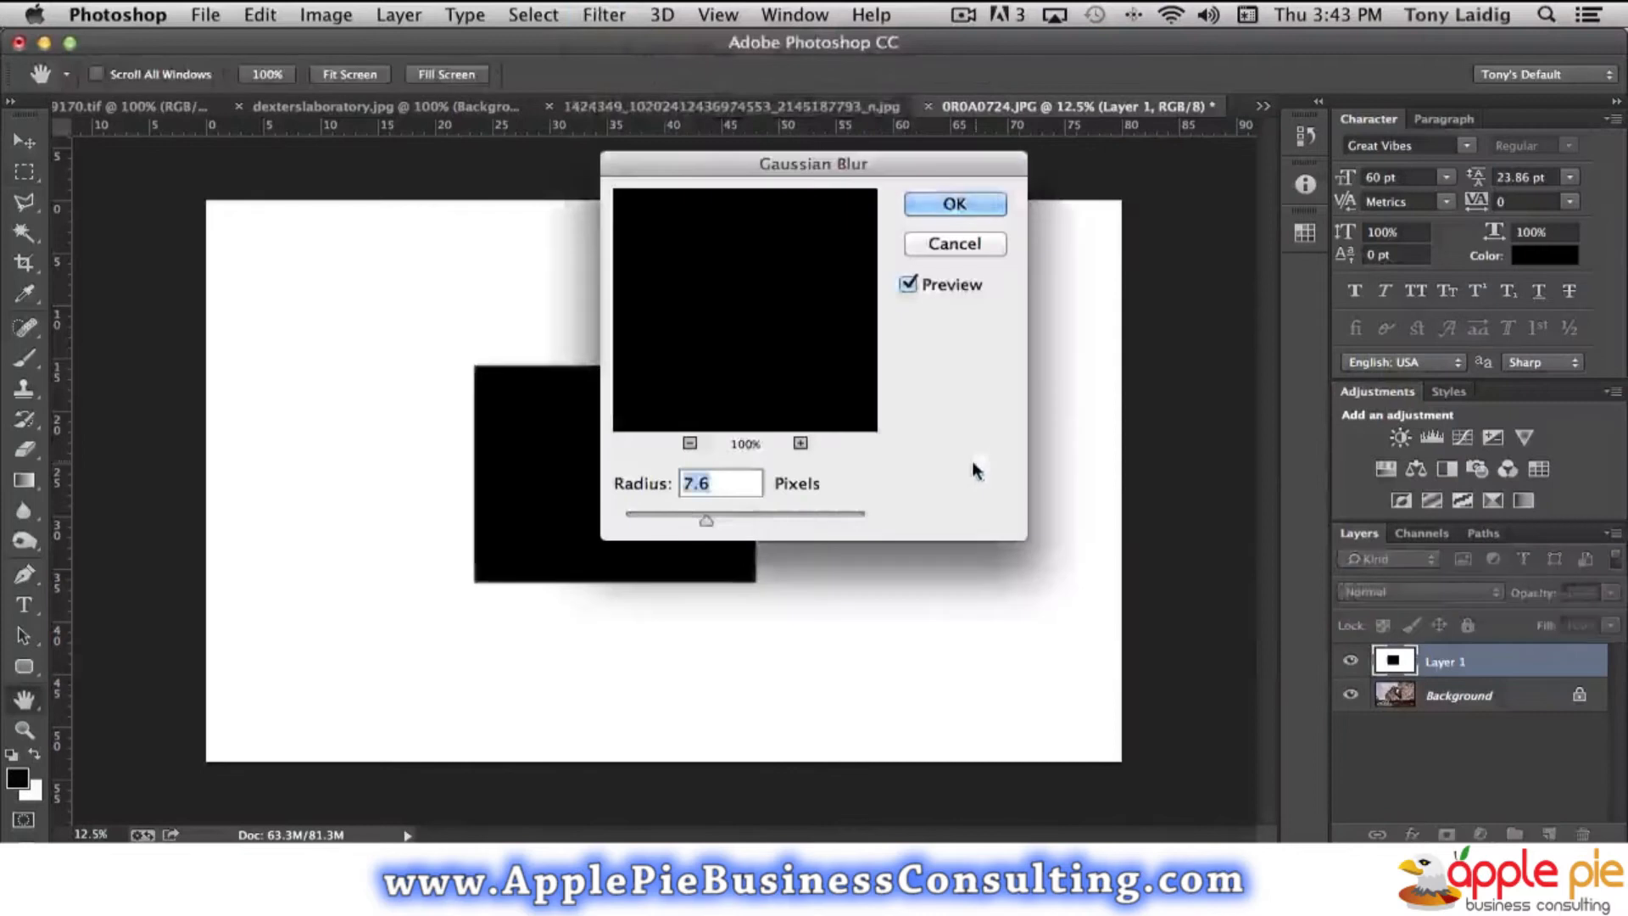
click(477, 365)
drag(702, 523, 765, 522)
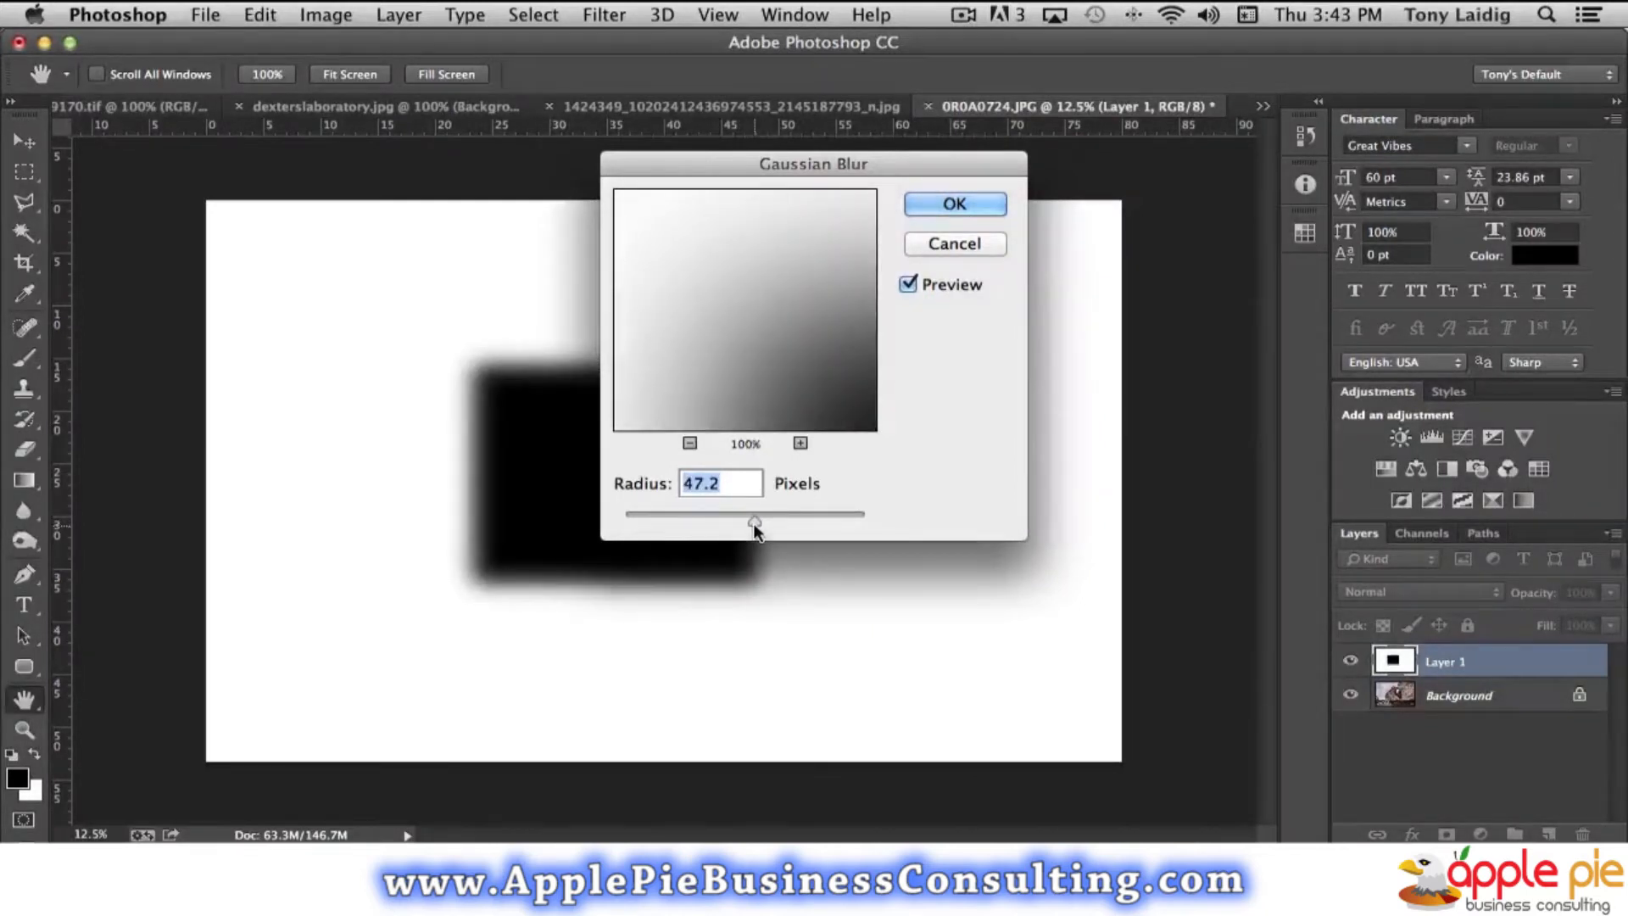
drag(755, 523, 762, 523)
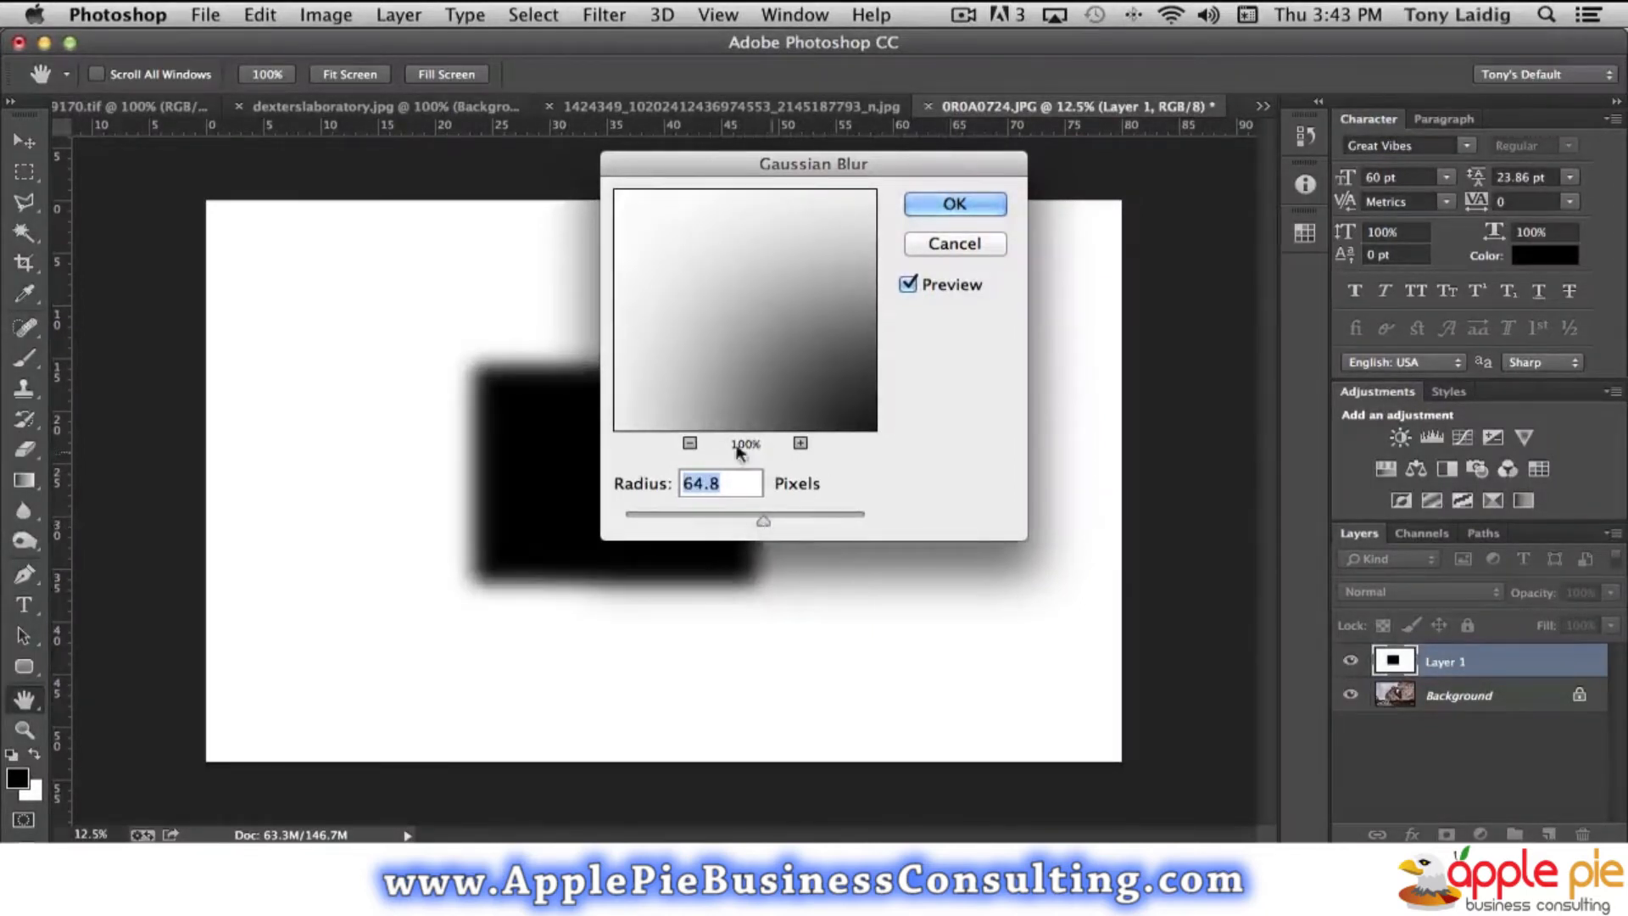
click(967, 208)
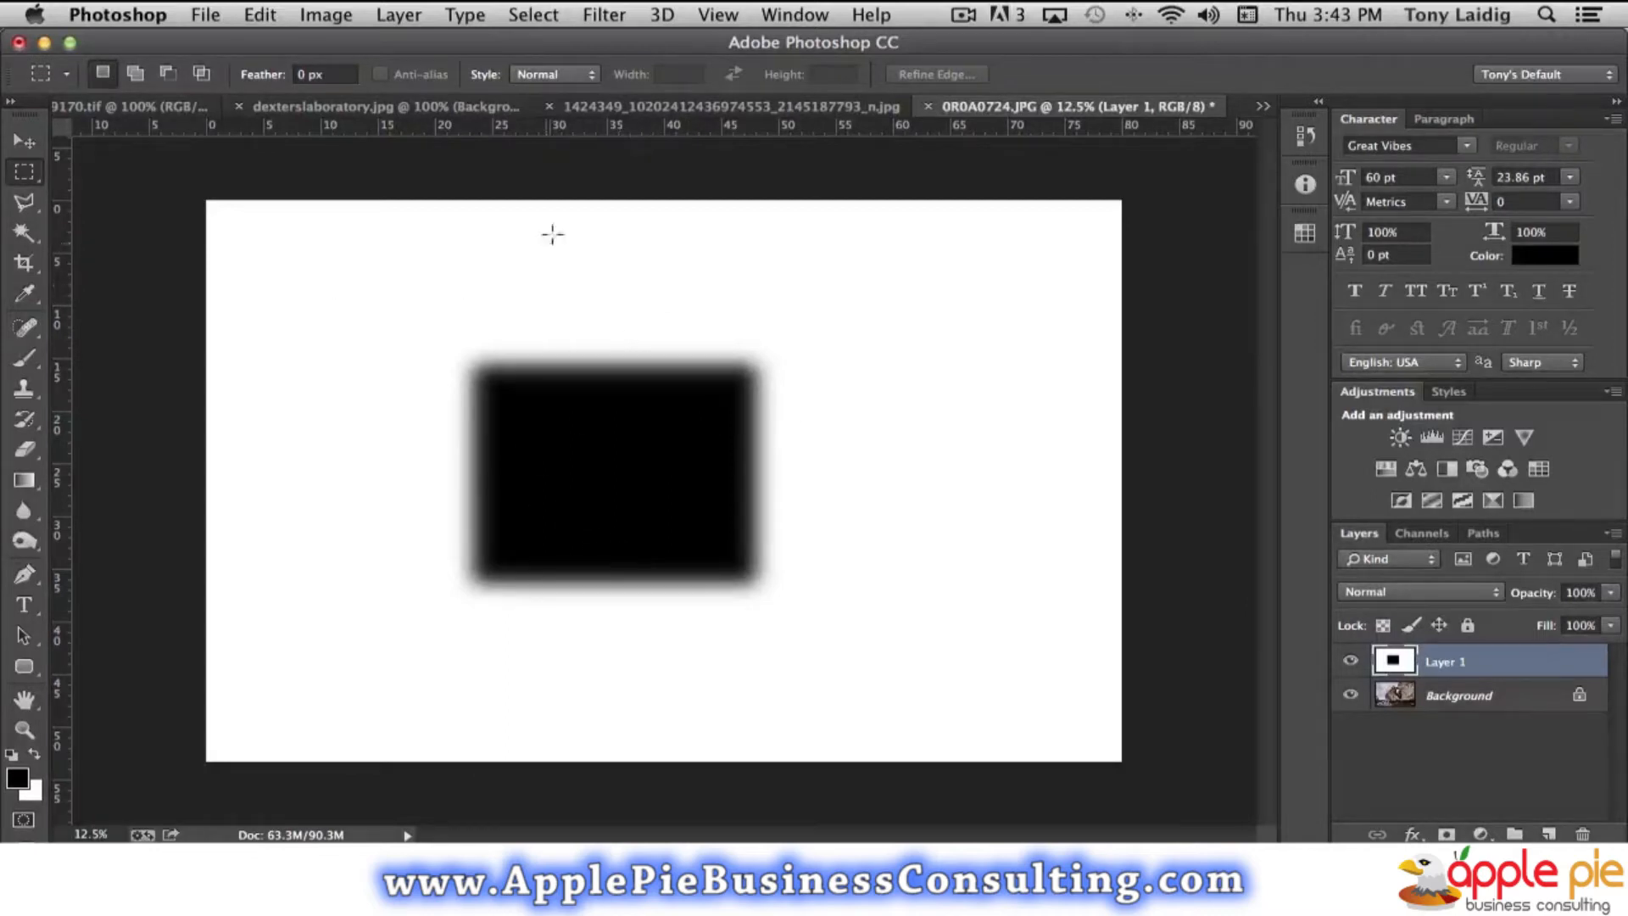
Open the Threshold adjustment on the blurred rectangle's layer, set the level to 230 and compare with the original using the preview.
click(327, 13)
mouse_move(350, 77)
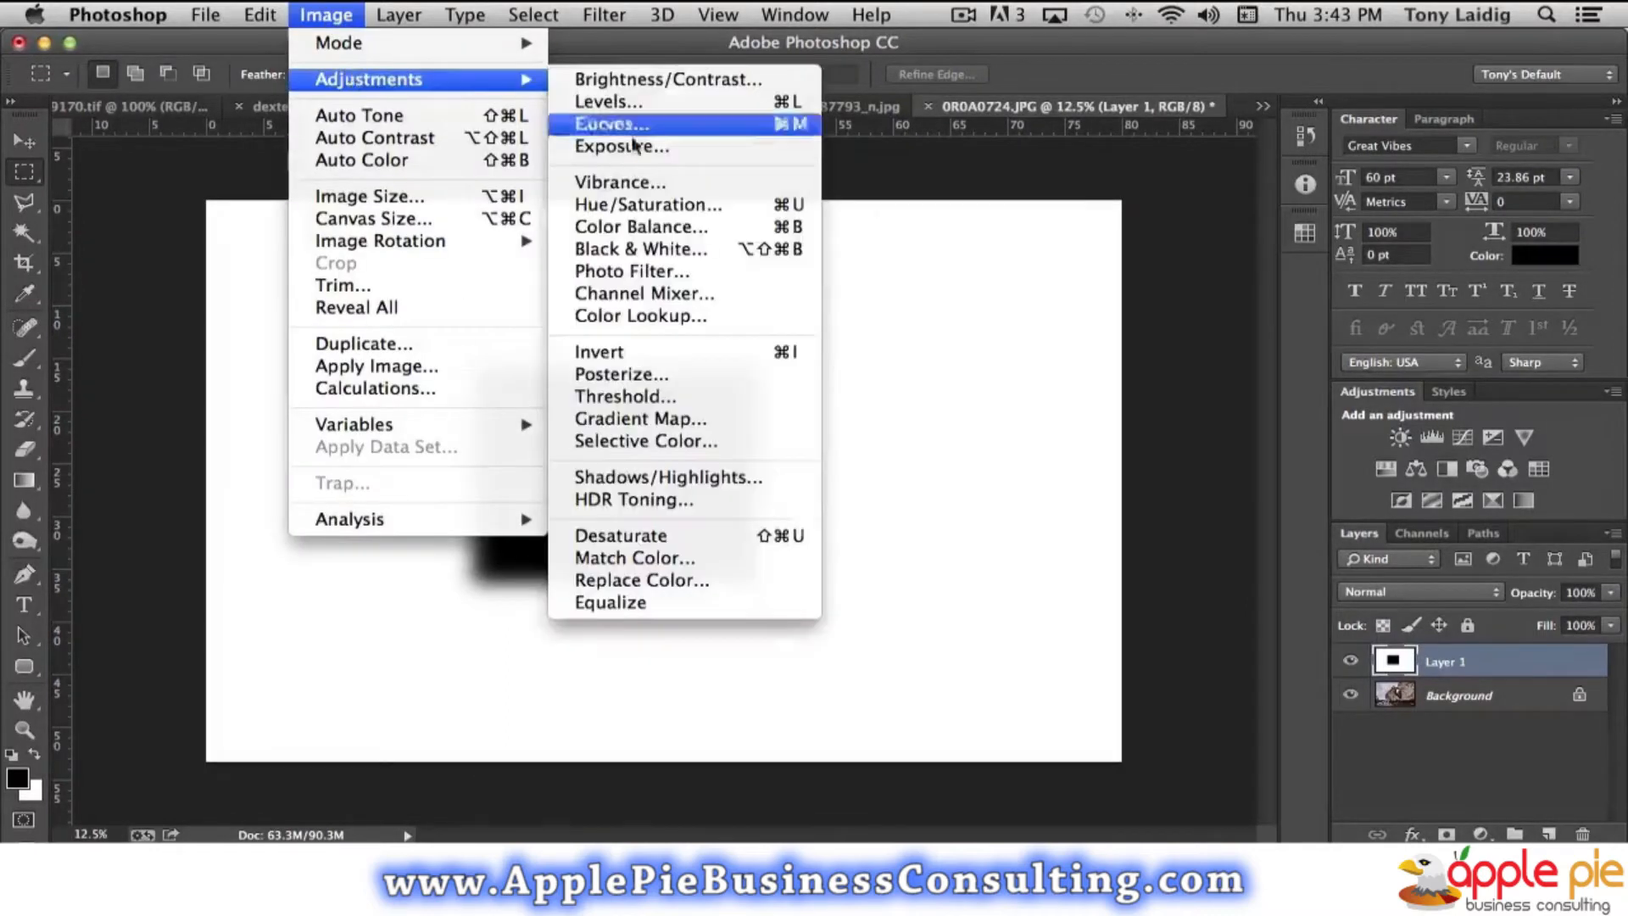
click(658, 396)
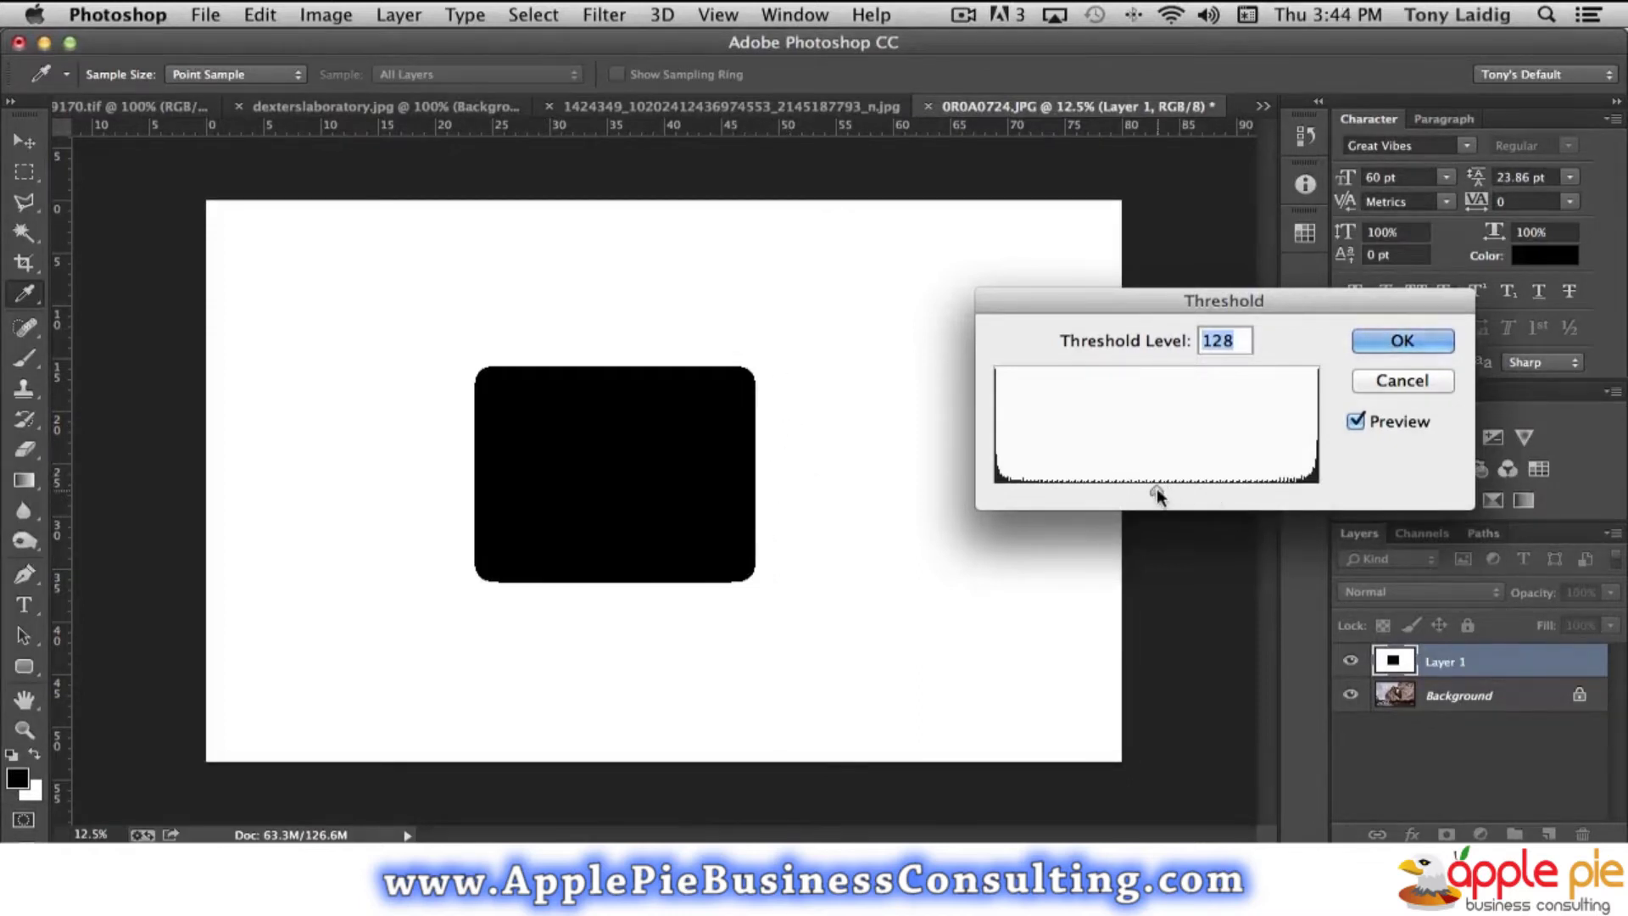
drag(1157, 490, 1284, 490)
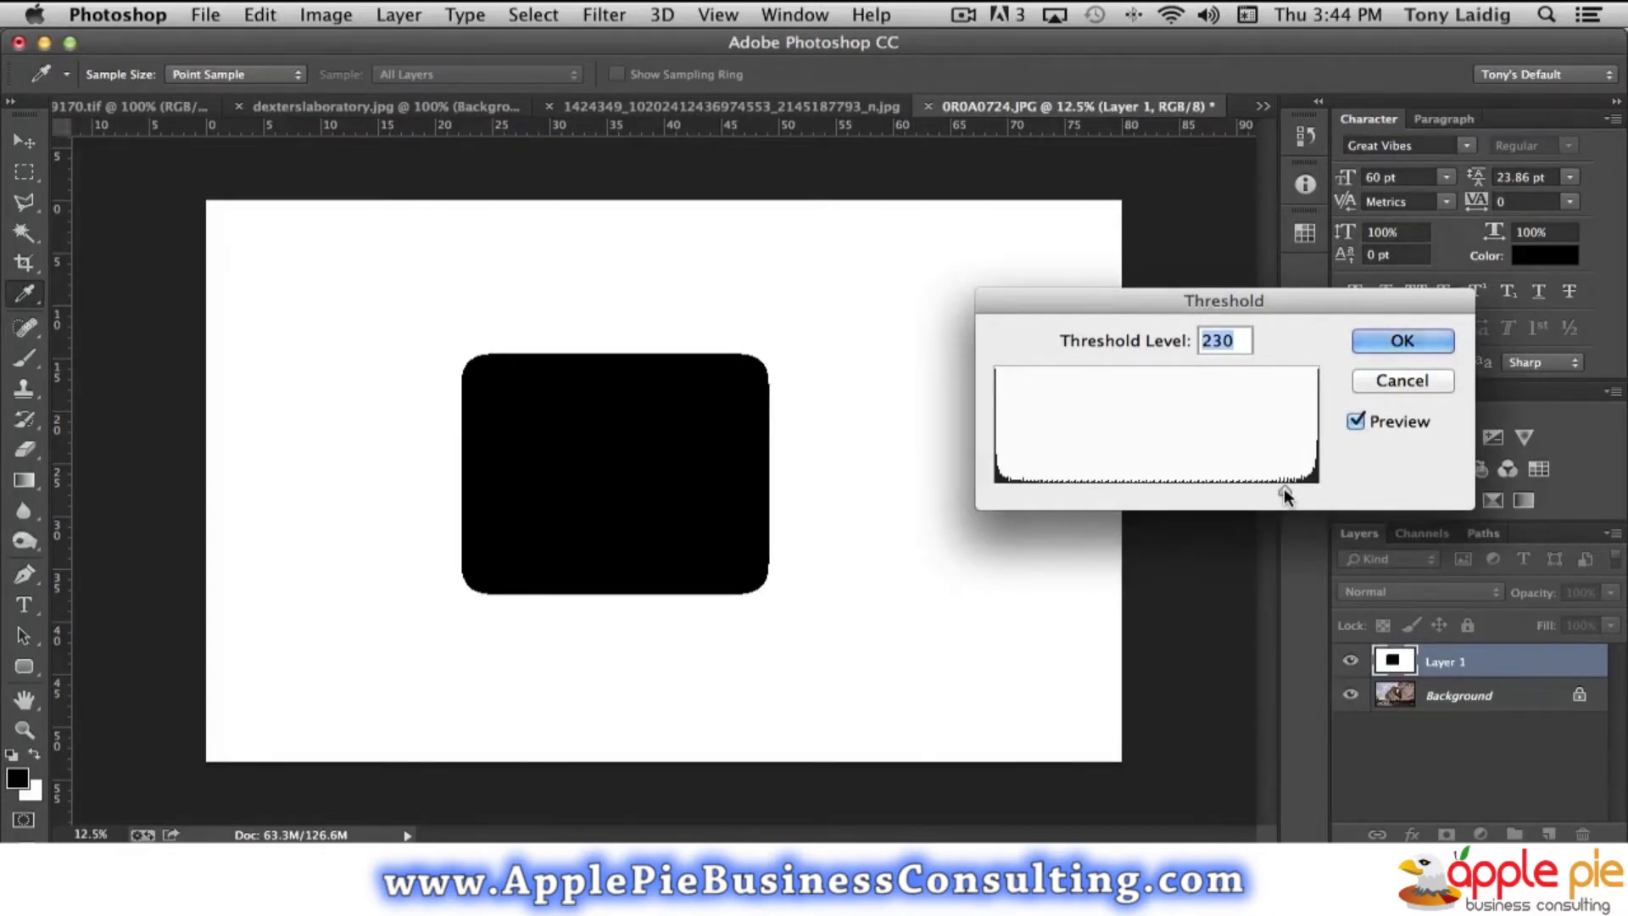
click(1356, 421)
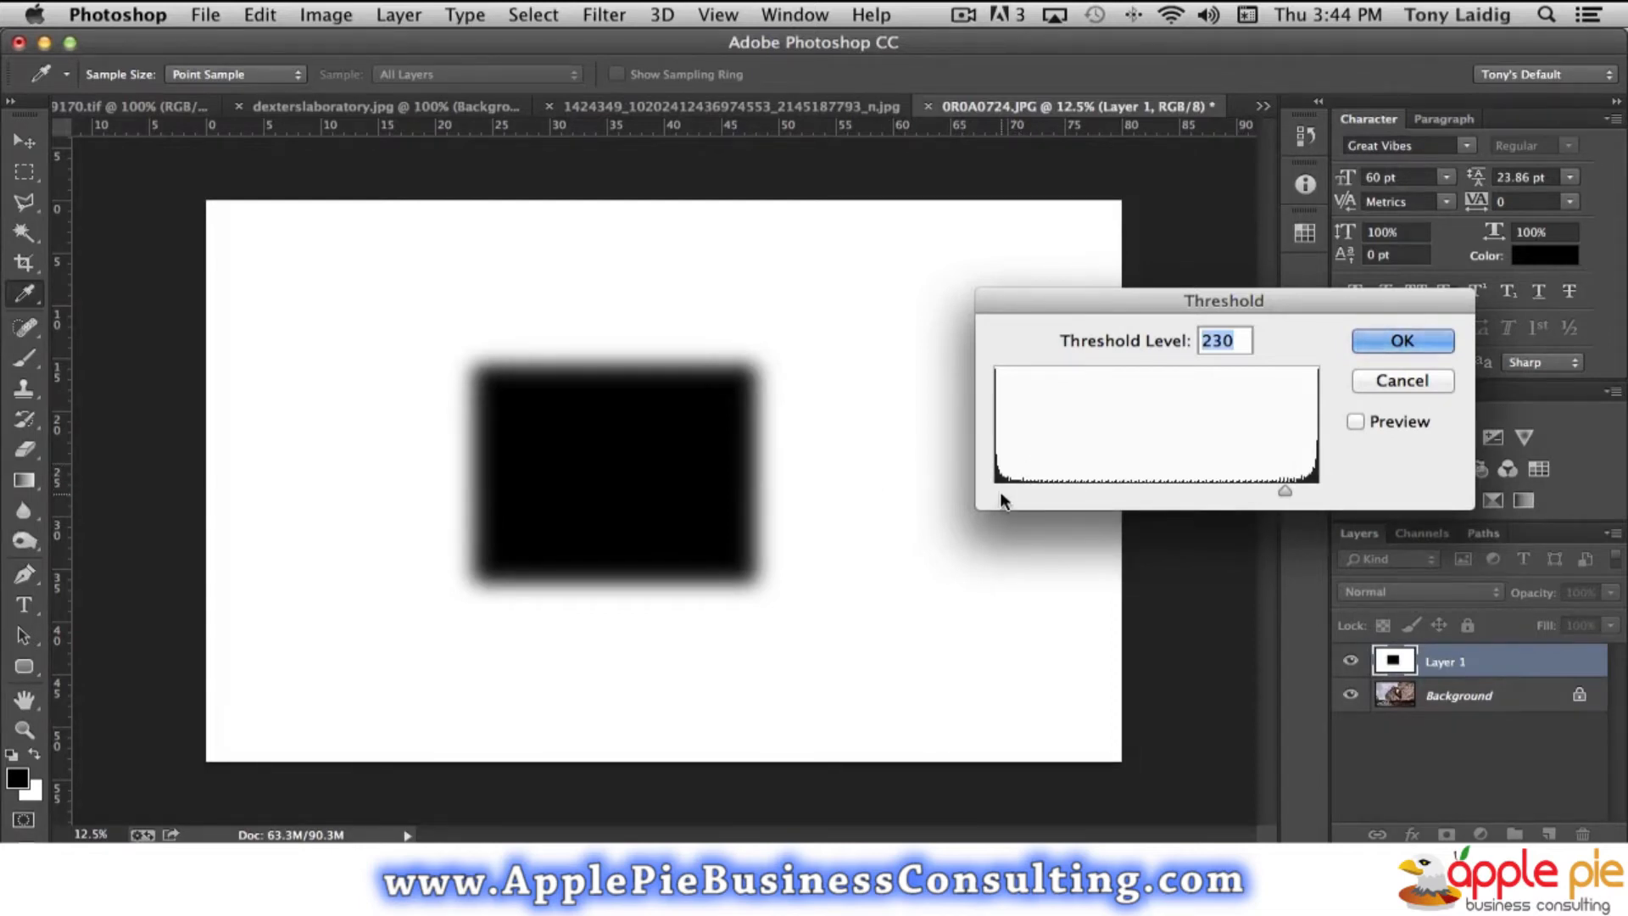
click(1355, 422)
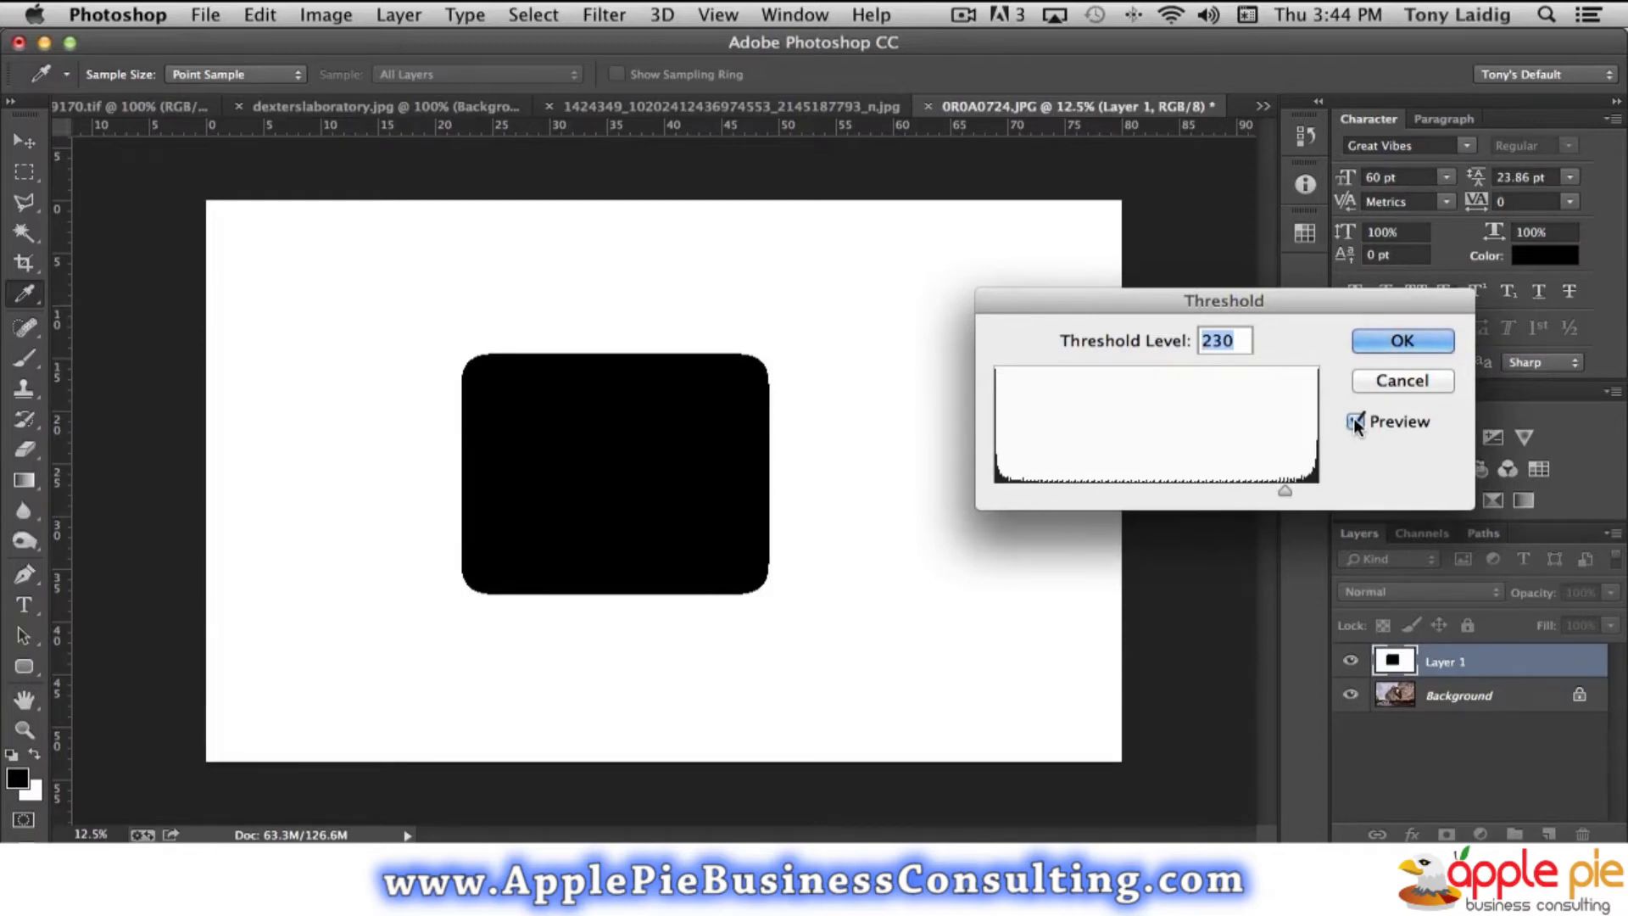
Try Threshold levels 55 and 21 on the blurred rectangle, comparing the result with the unadjusted image.
click(1355, 422)
drag(1284, 490, 1065, 490)
click(1355, 422)
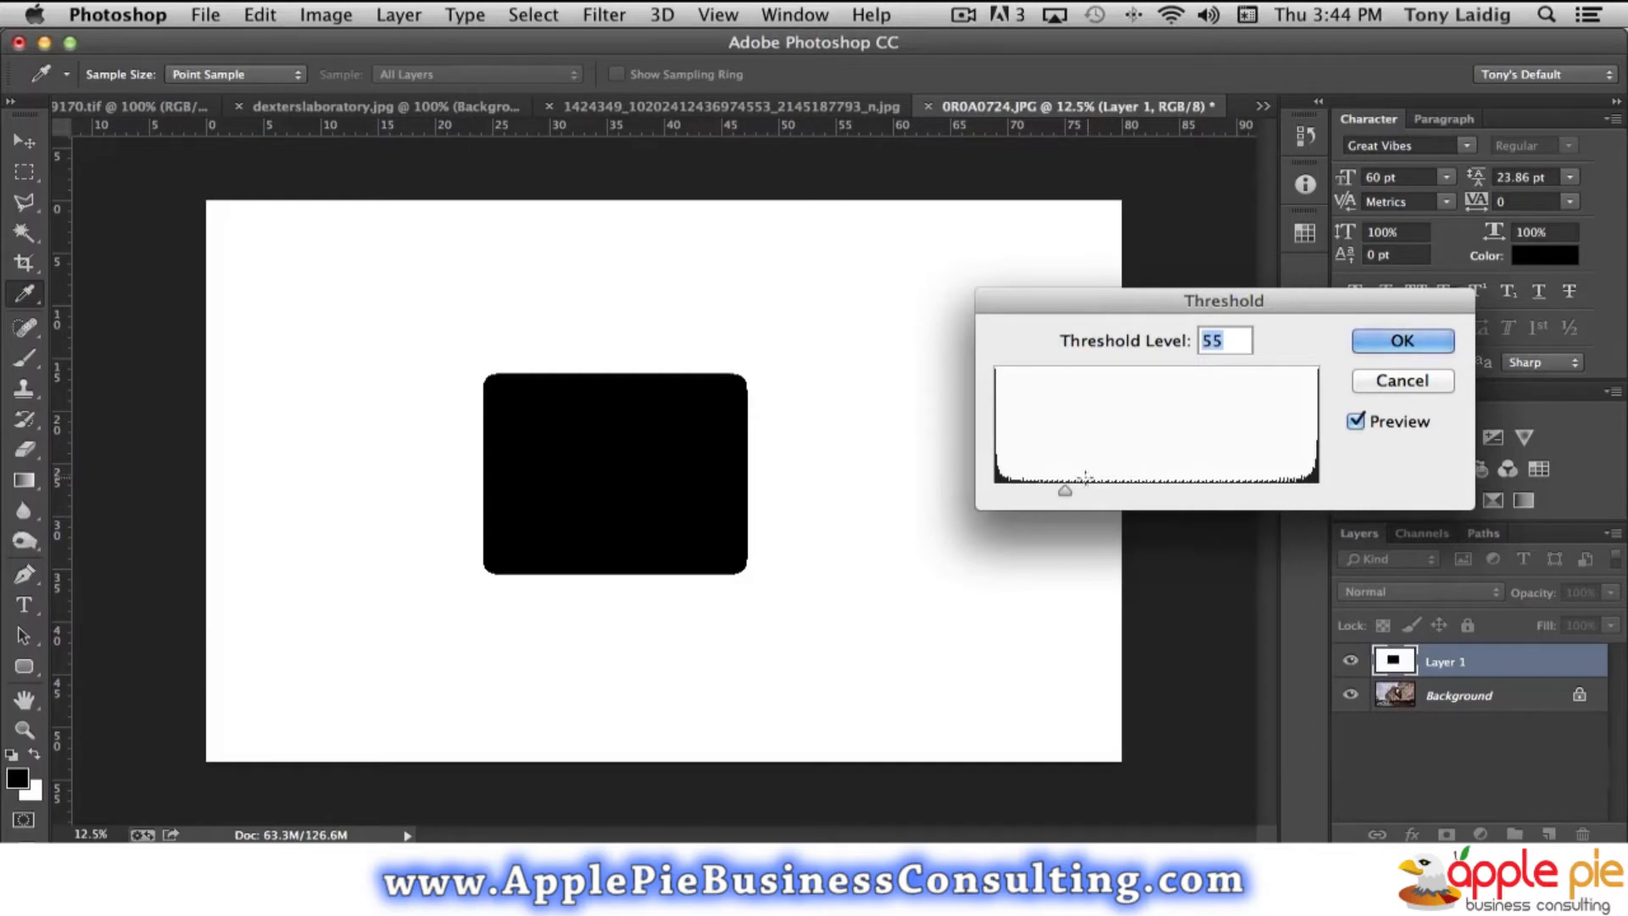
drag(1065, 491, 1020, 490)
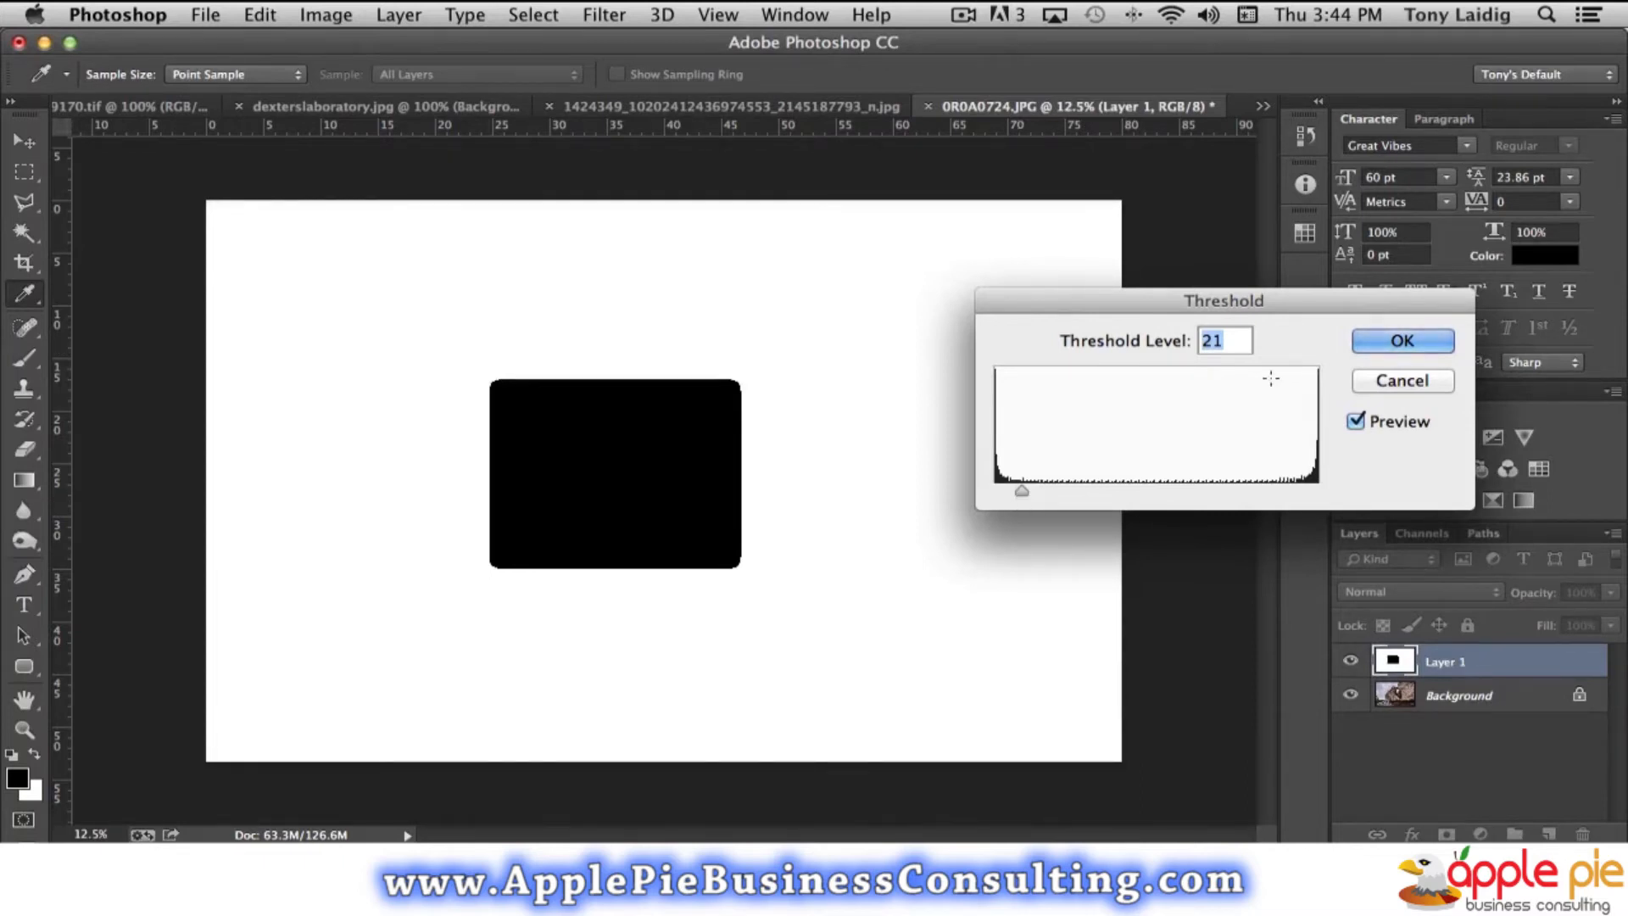
click(1360, 421)
click(1360, 421)
click(1357, 422)
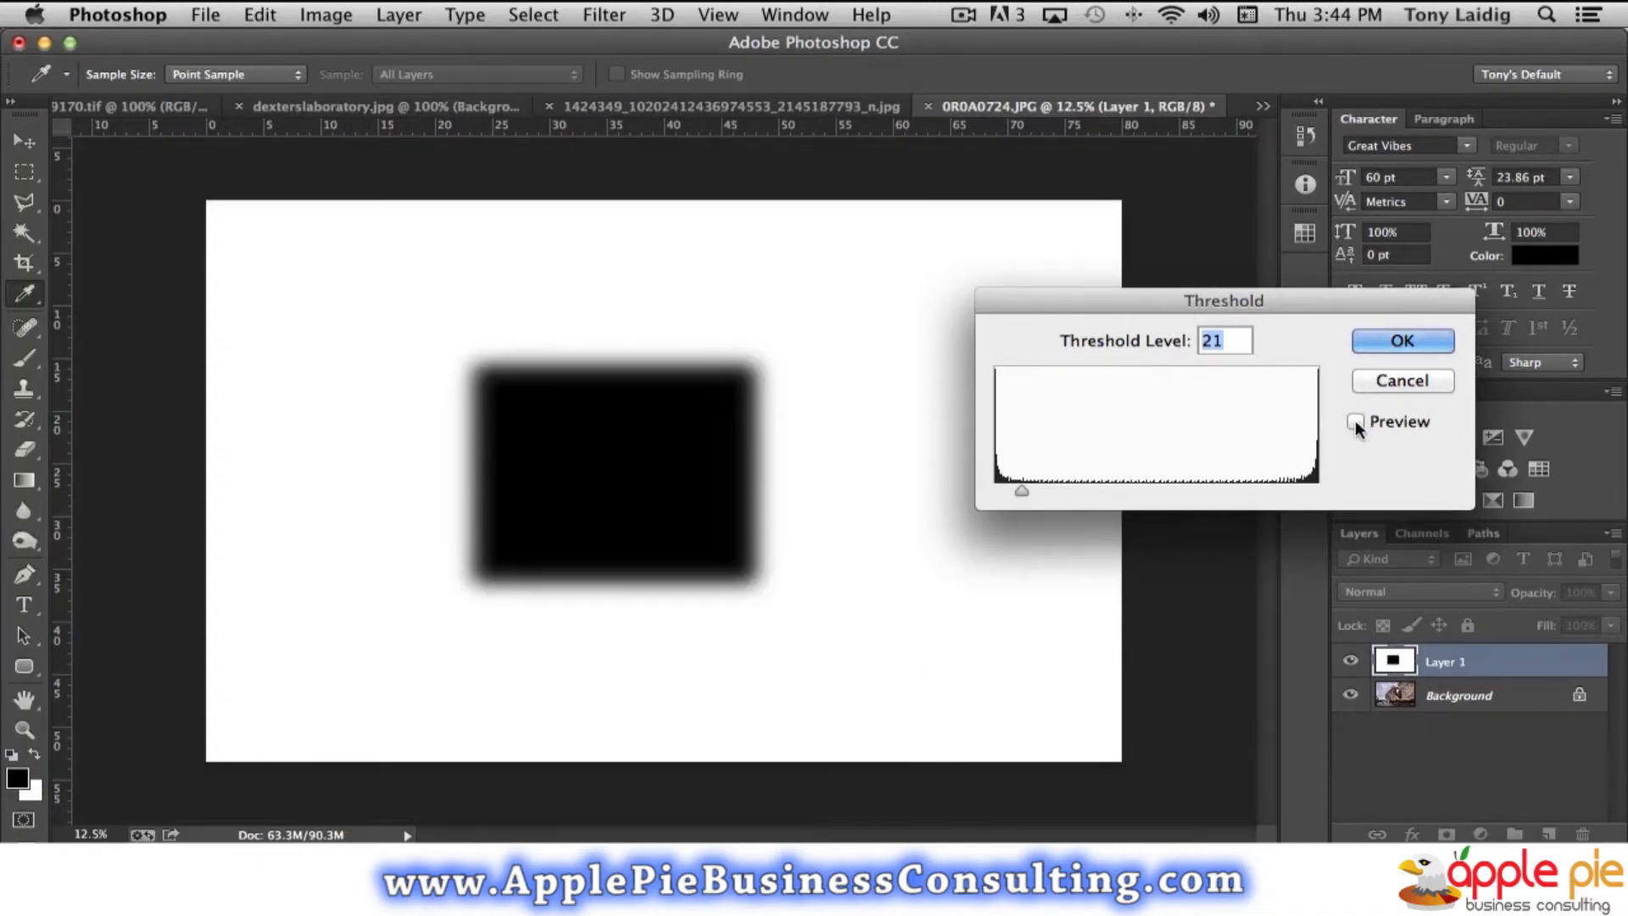
Try Threshold levels 103 and 129 on the rectangle with the preview on, and cancel the adjustment.
drag(1023, 492, 1125, 490)
click(1355, 421)
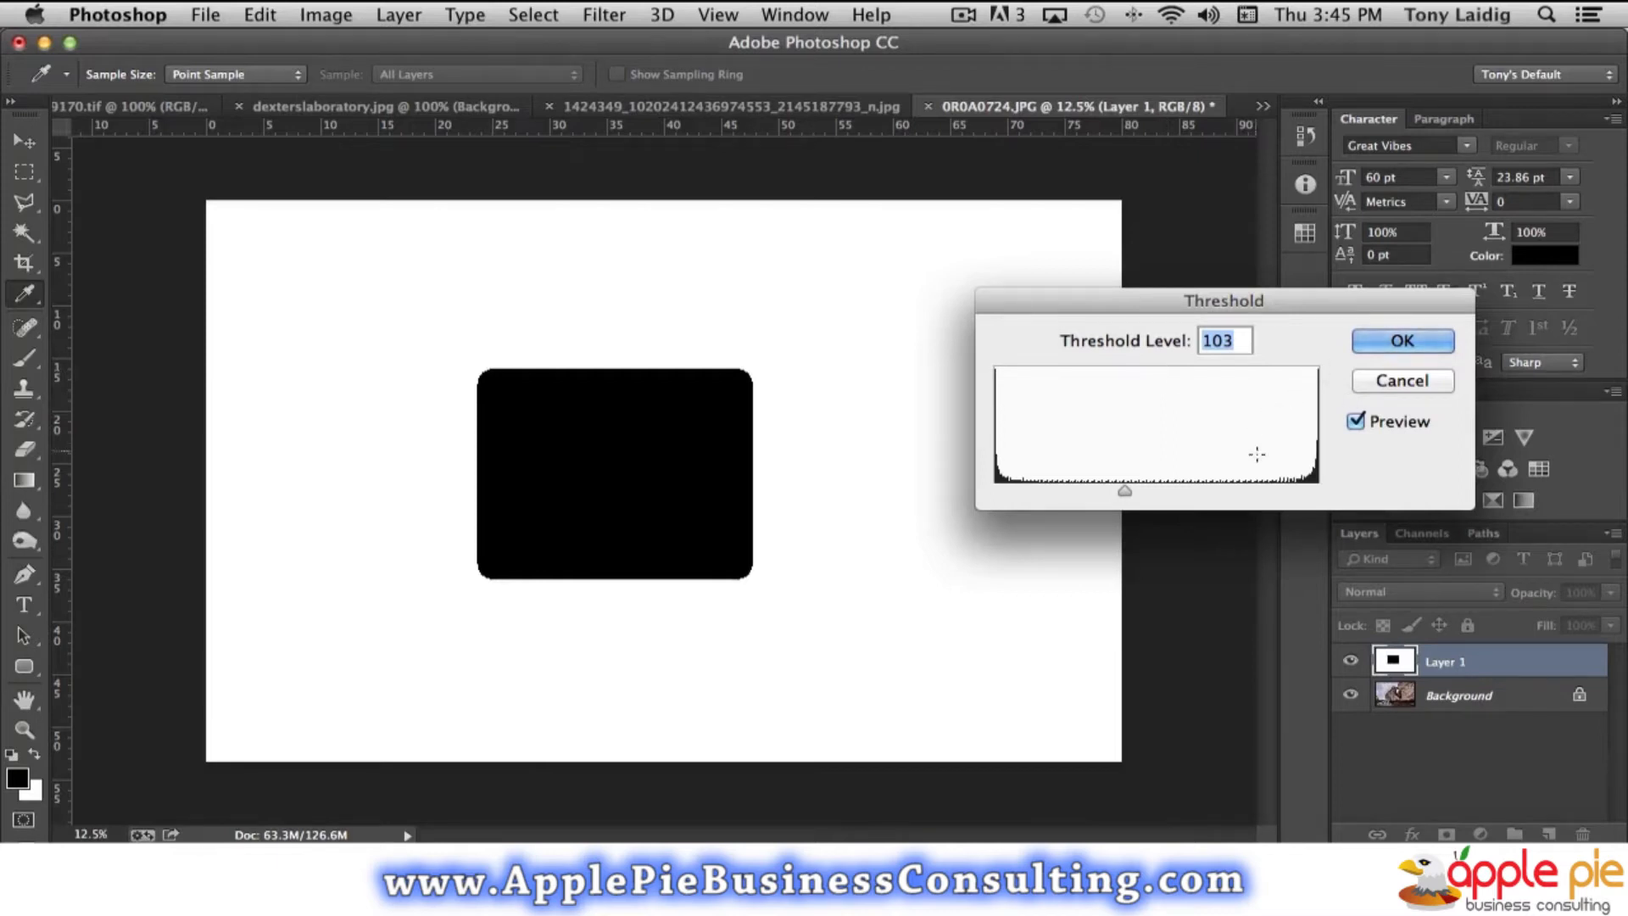
drag(1124, 490, 1158, 490)
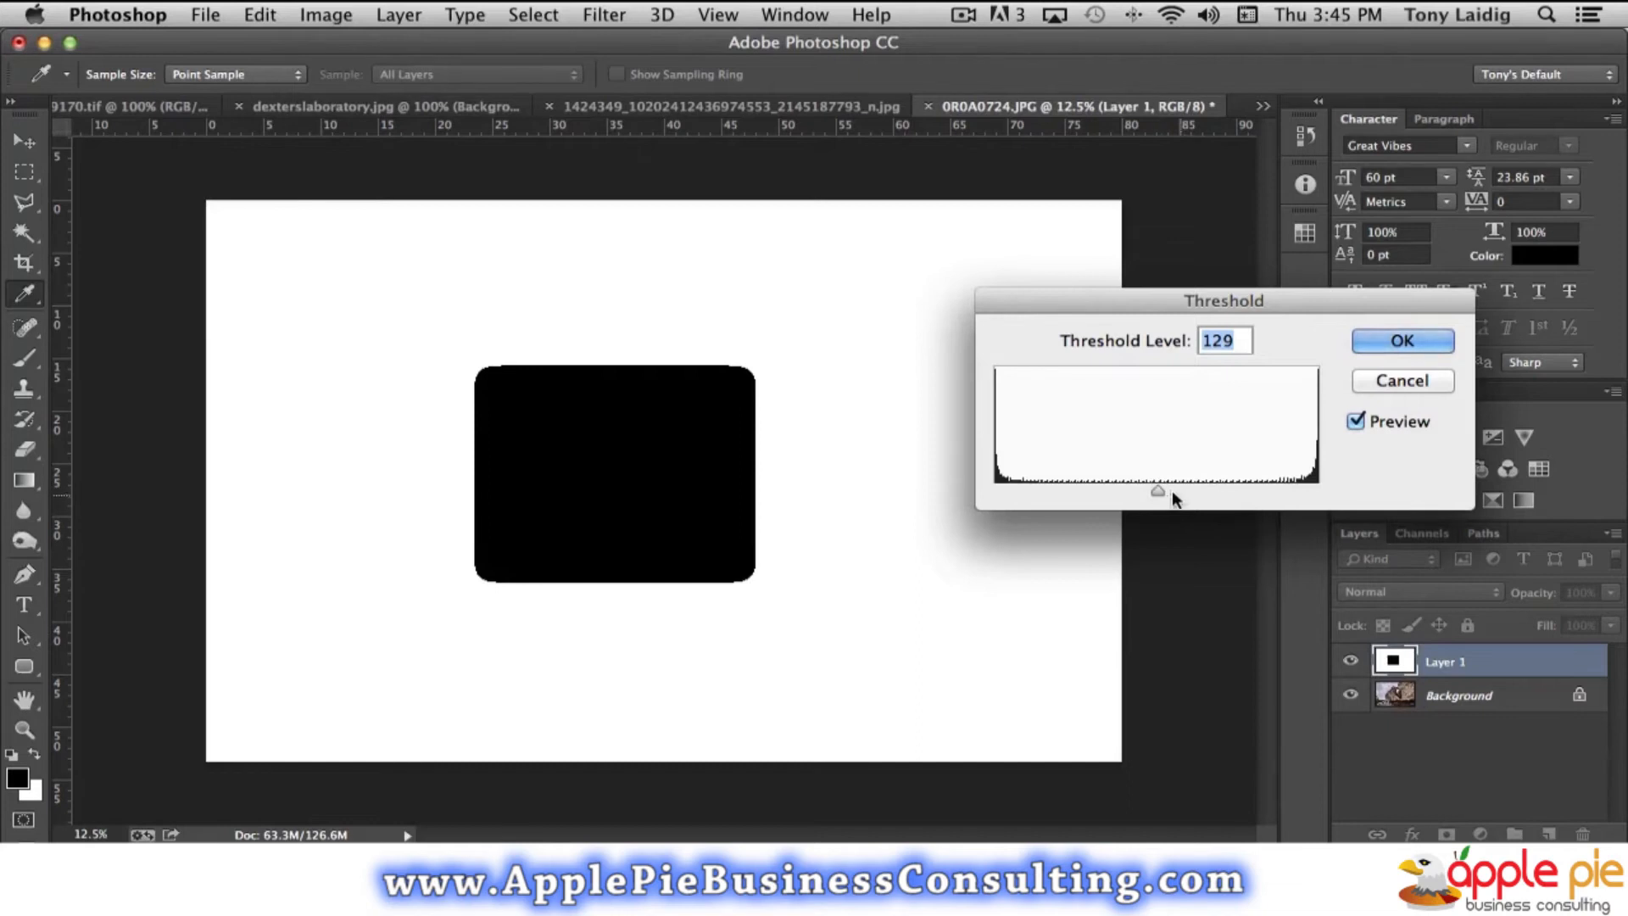
click(1384, 378)
key(m)
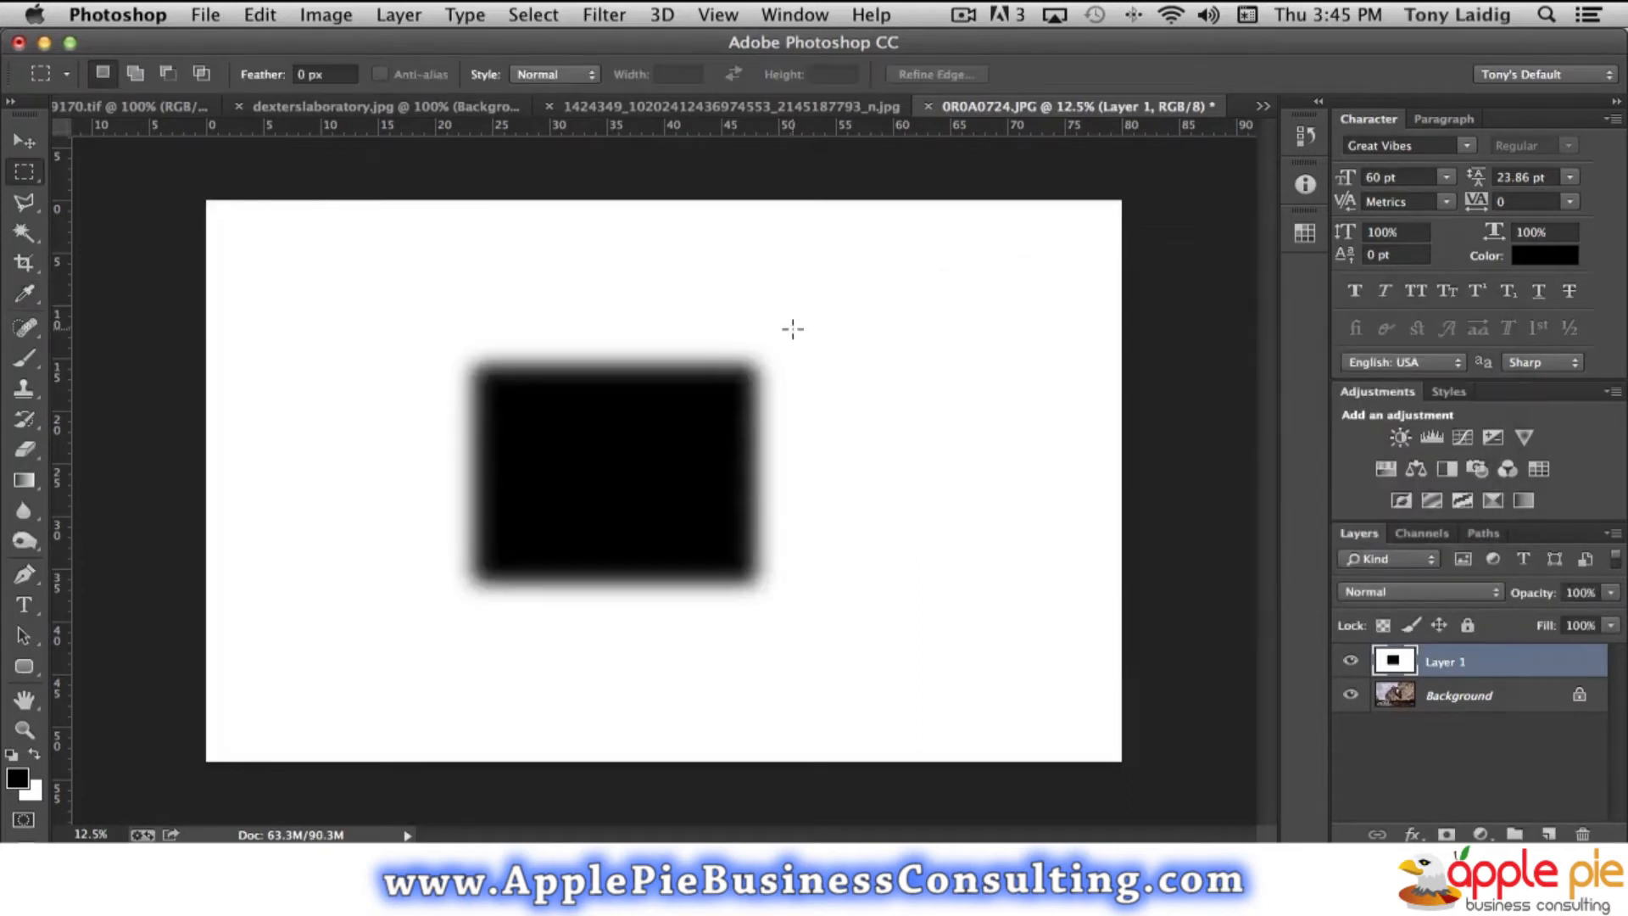
Hide the white layer with the rectangle and select the Background layer.
click(1353, 661)
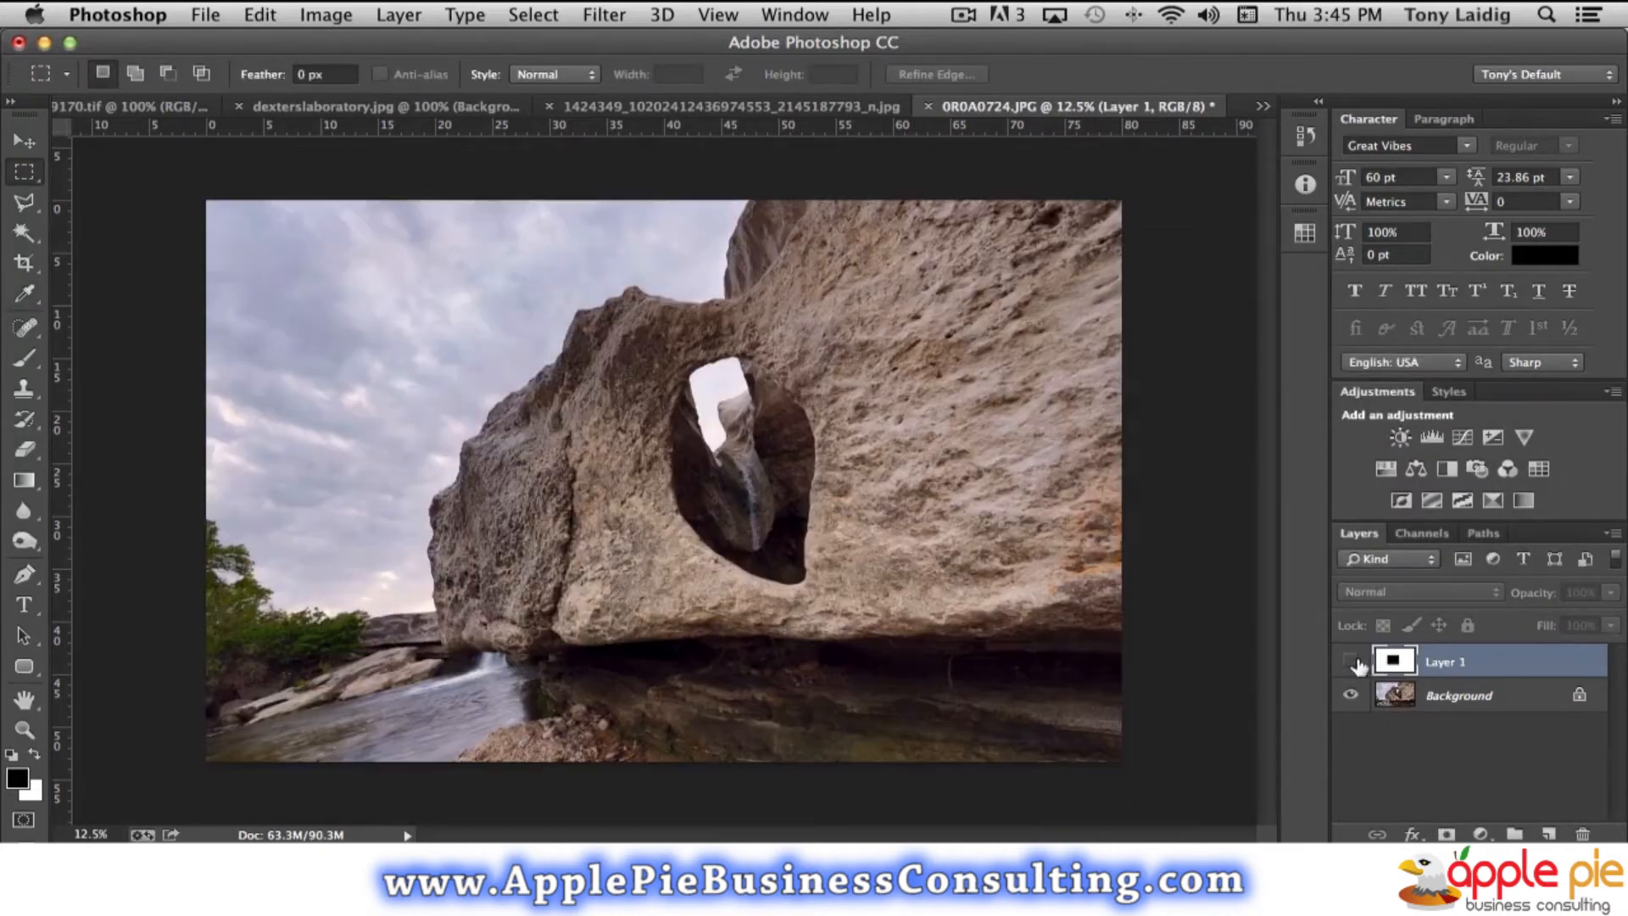
click(1423, 696)
Preview the Threshold adjustment on the background photo at level 128 and cancel it.
click(325, 15)
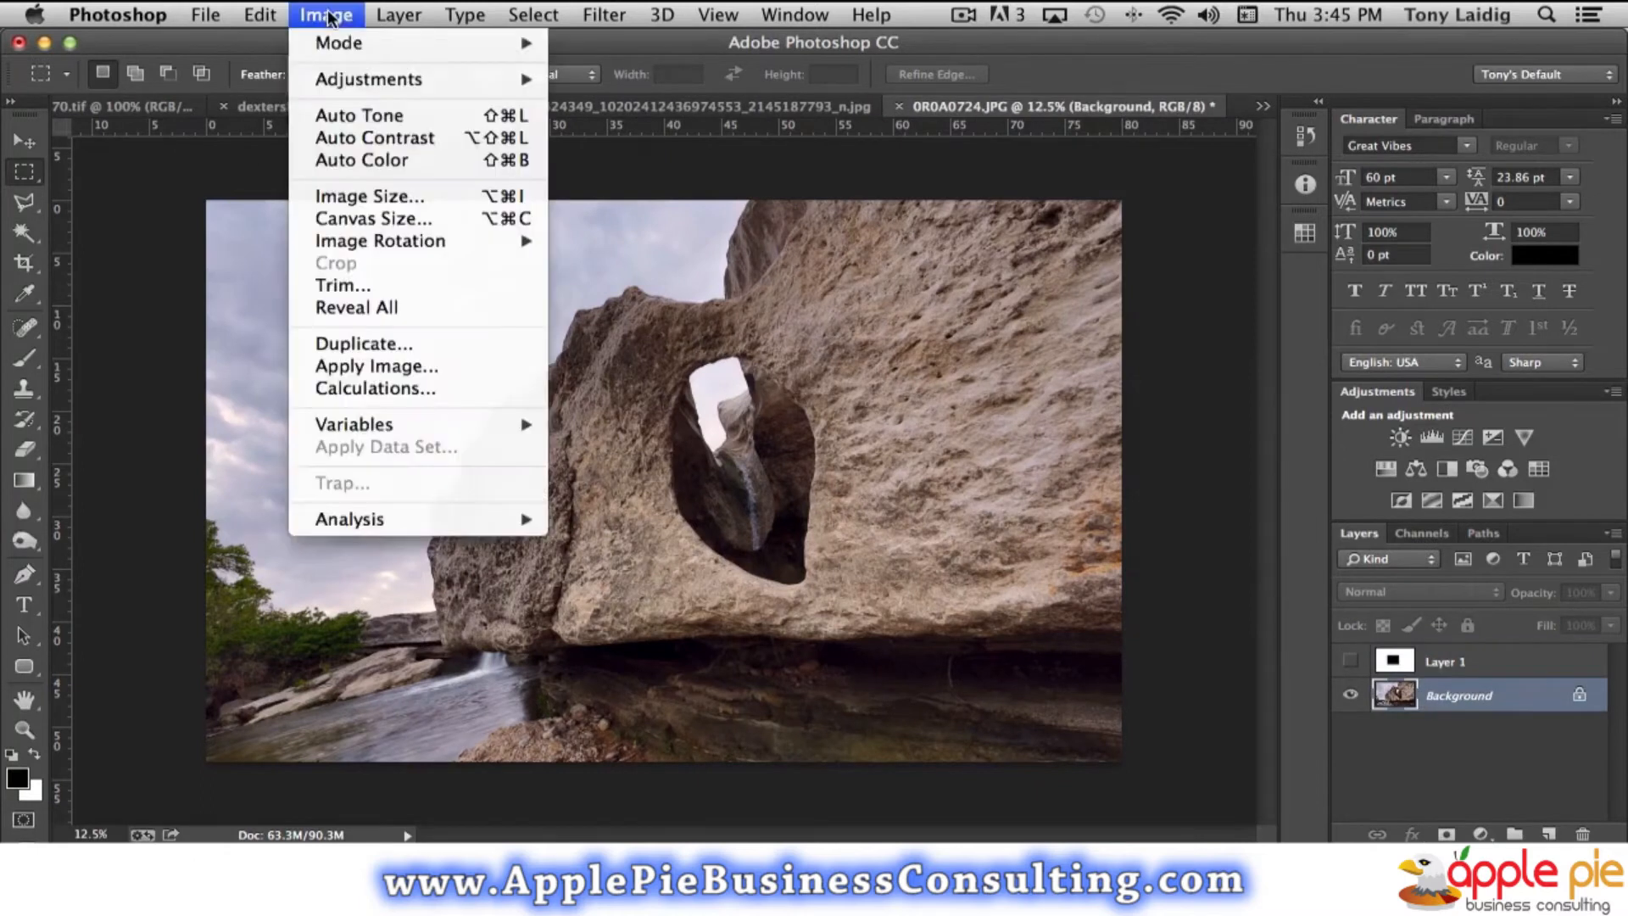
mouse_move(356, 79)
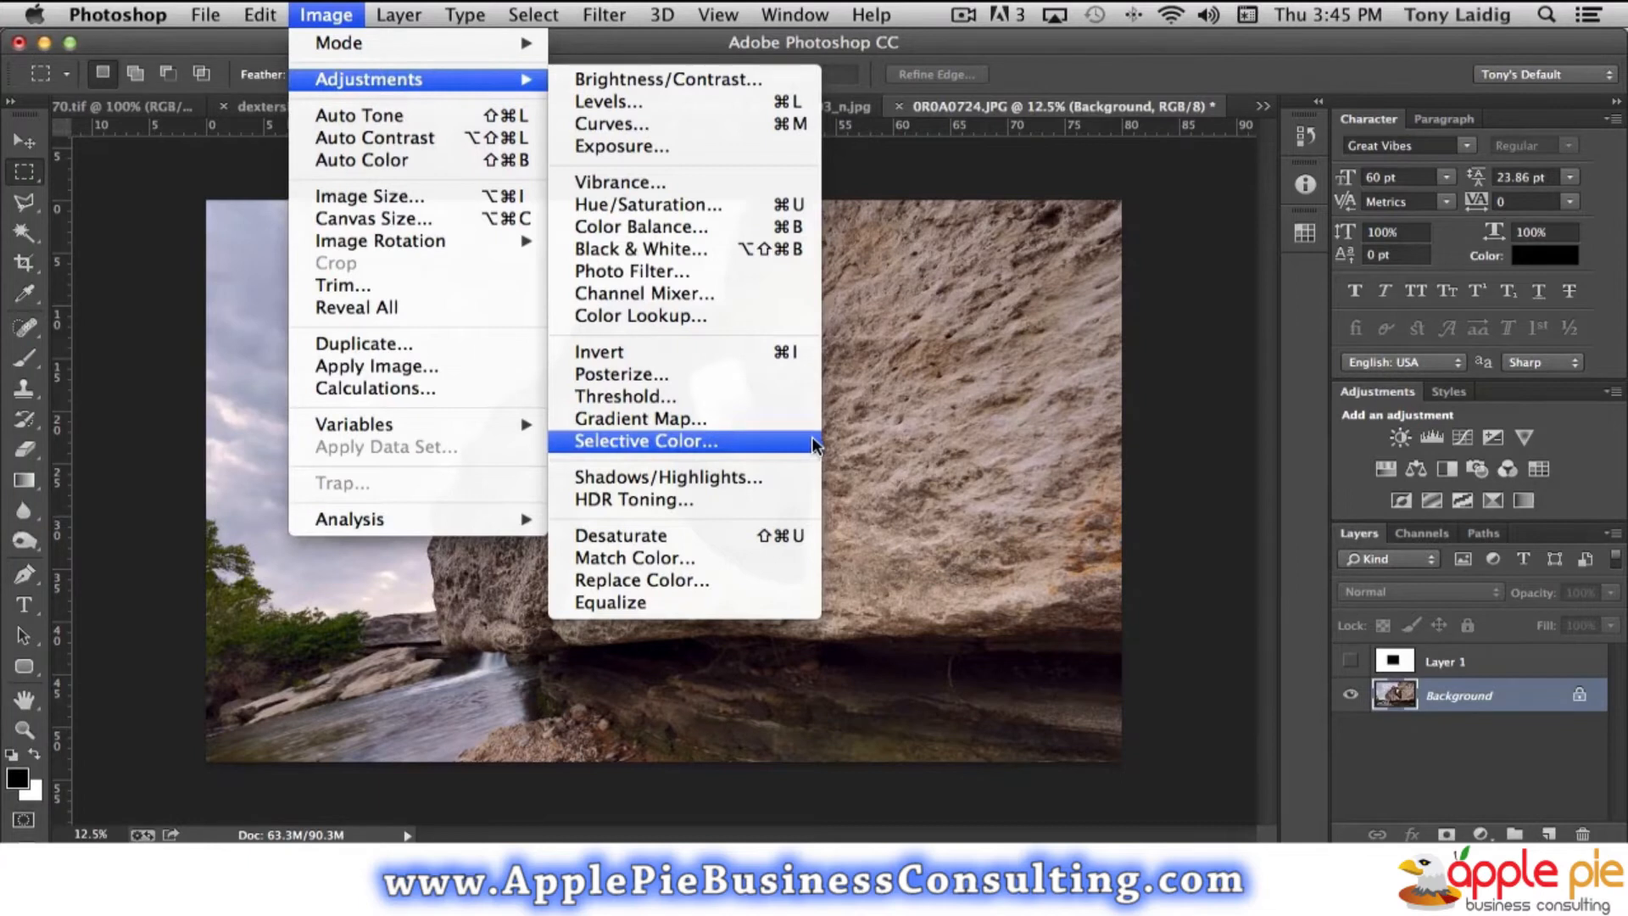
click(776, 396)
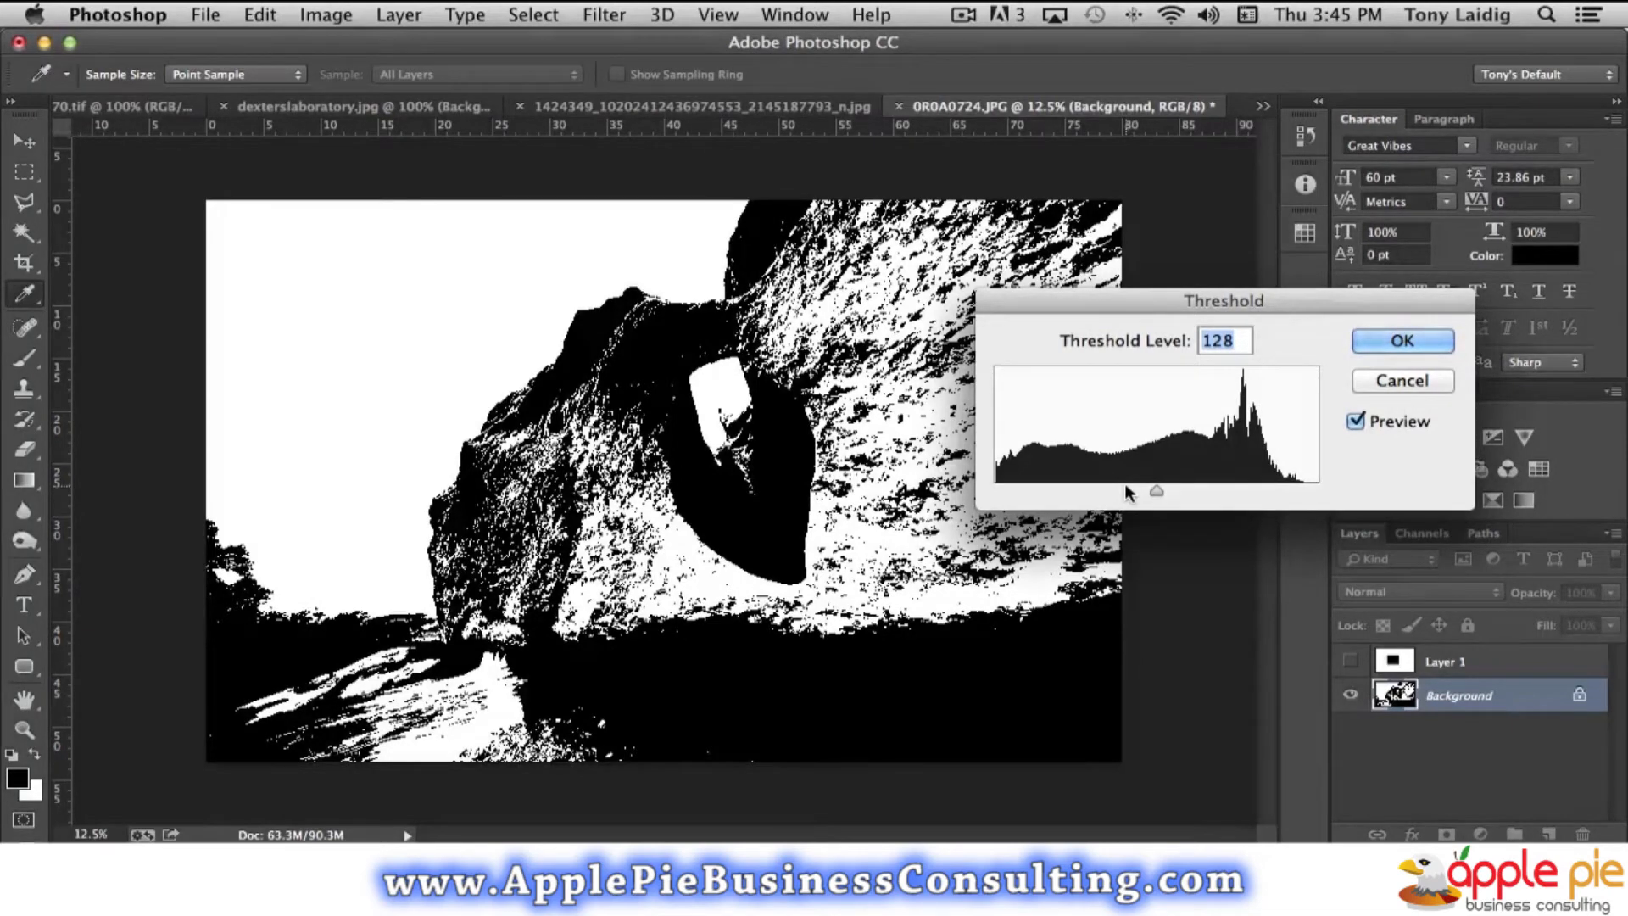
click(1403, 383)
key(m)
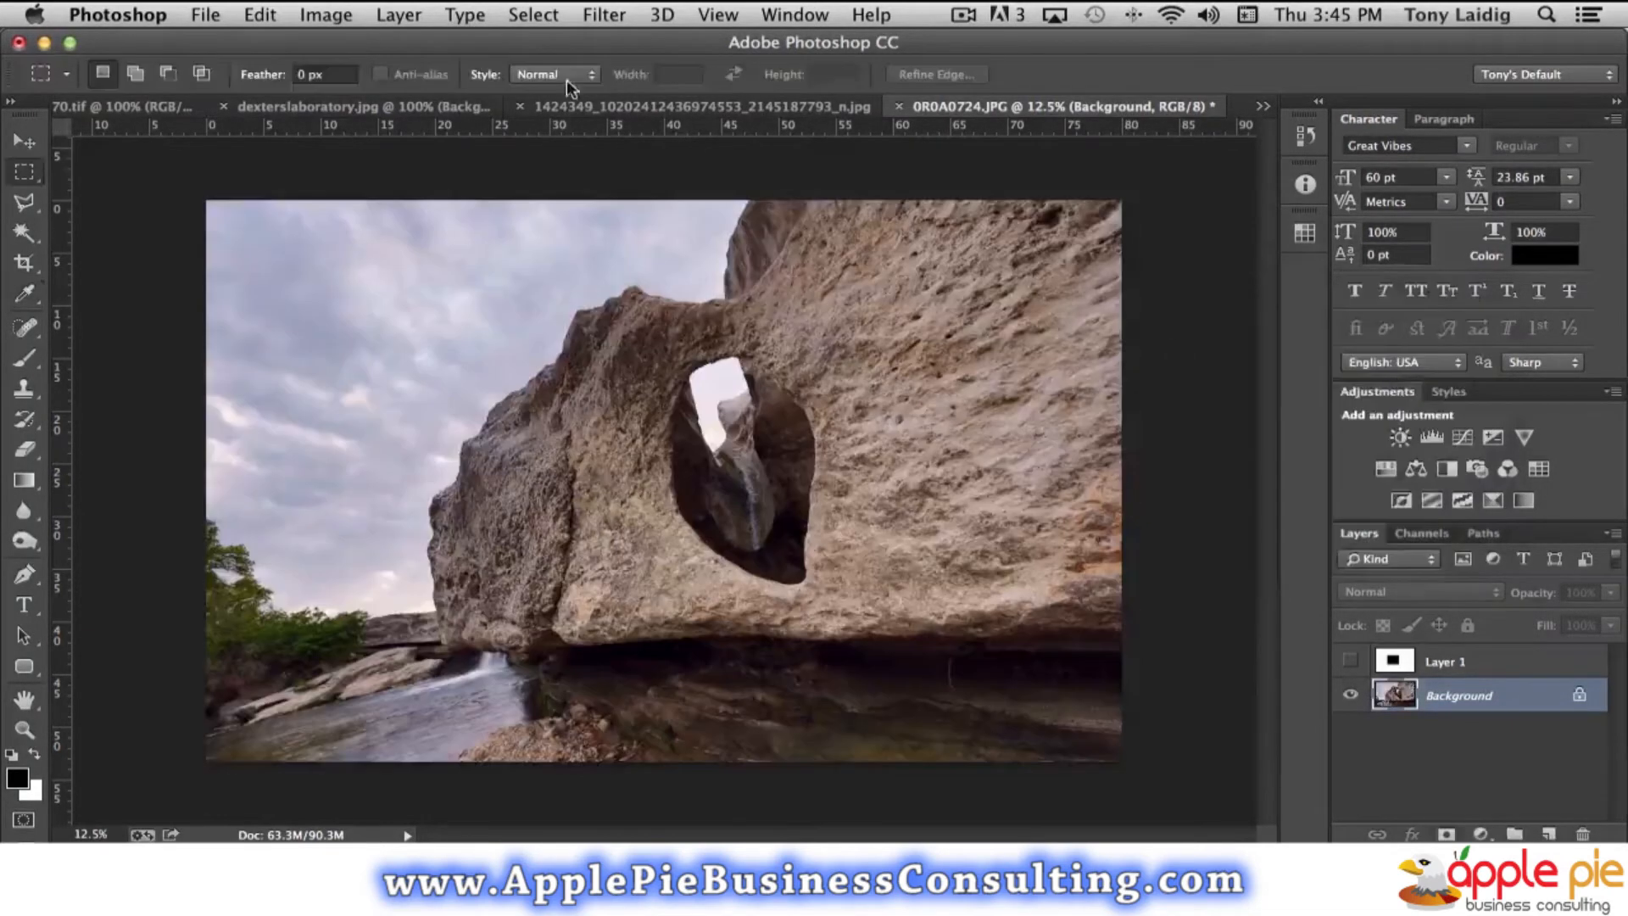
Start a Gradient Map adjustment on the background photo and choose the Violet, Green, Orange preset gradient.
click(295, 16)
mouse_move(500, 79)
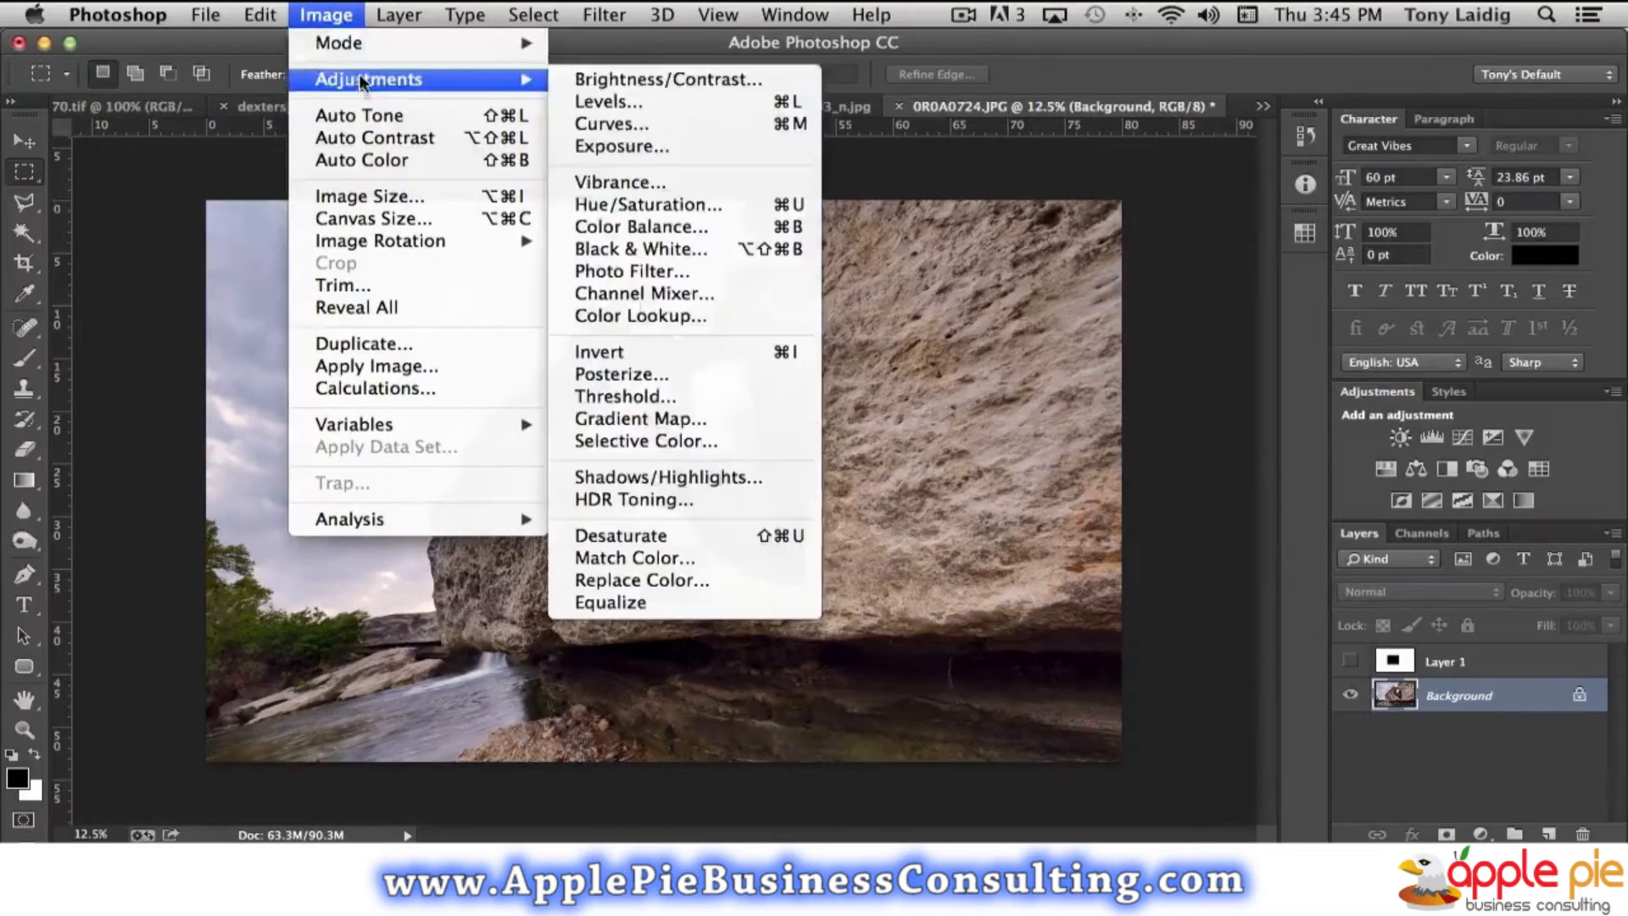
click(700, 419)
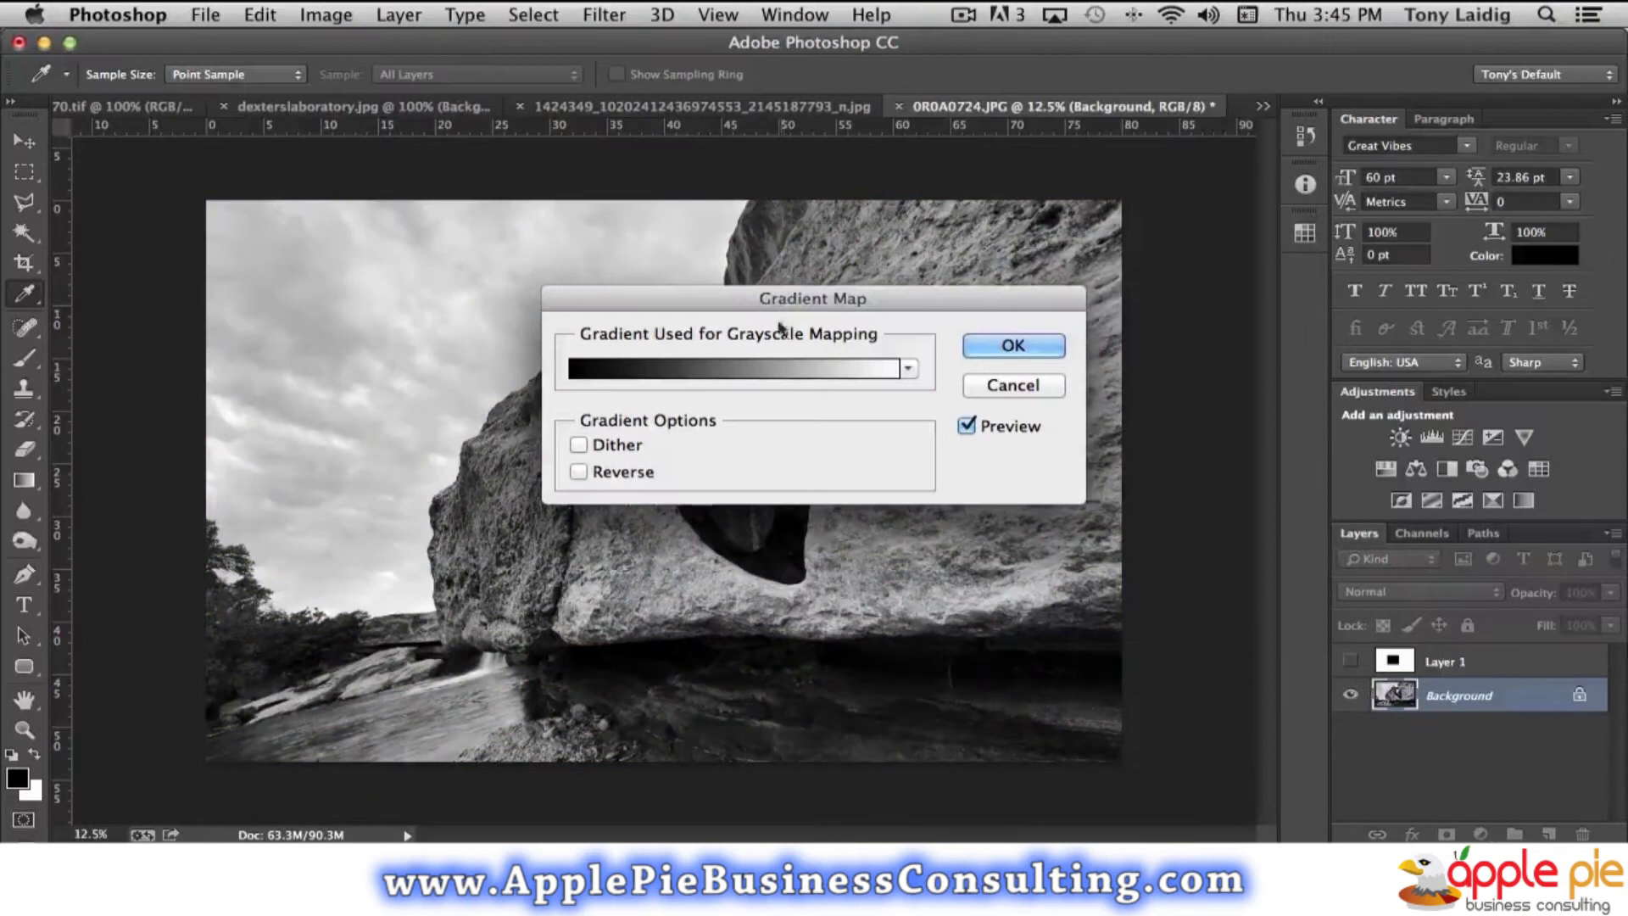
drag(756, 299, 1112, 239)
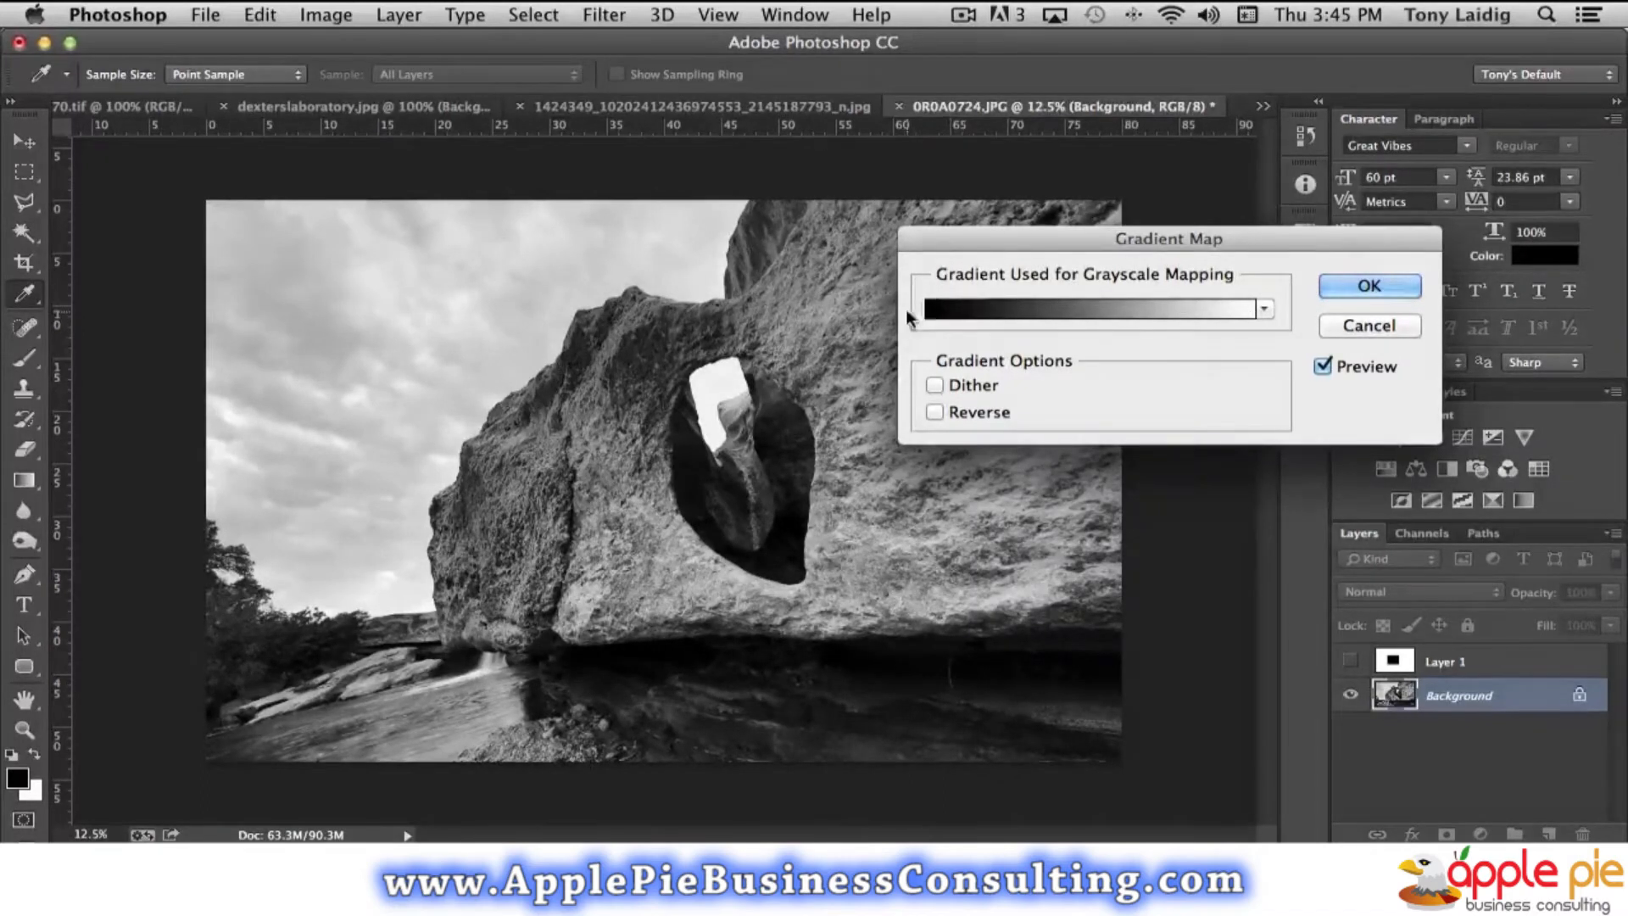
click(1269, 314)
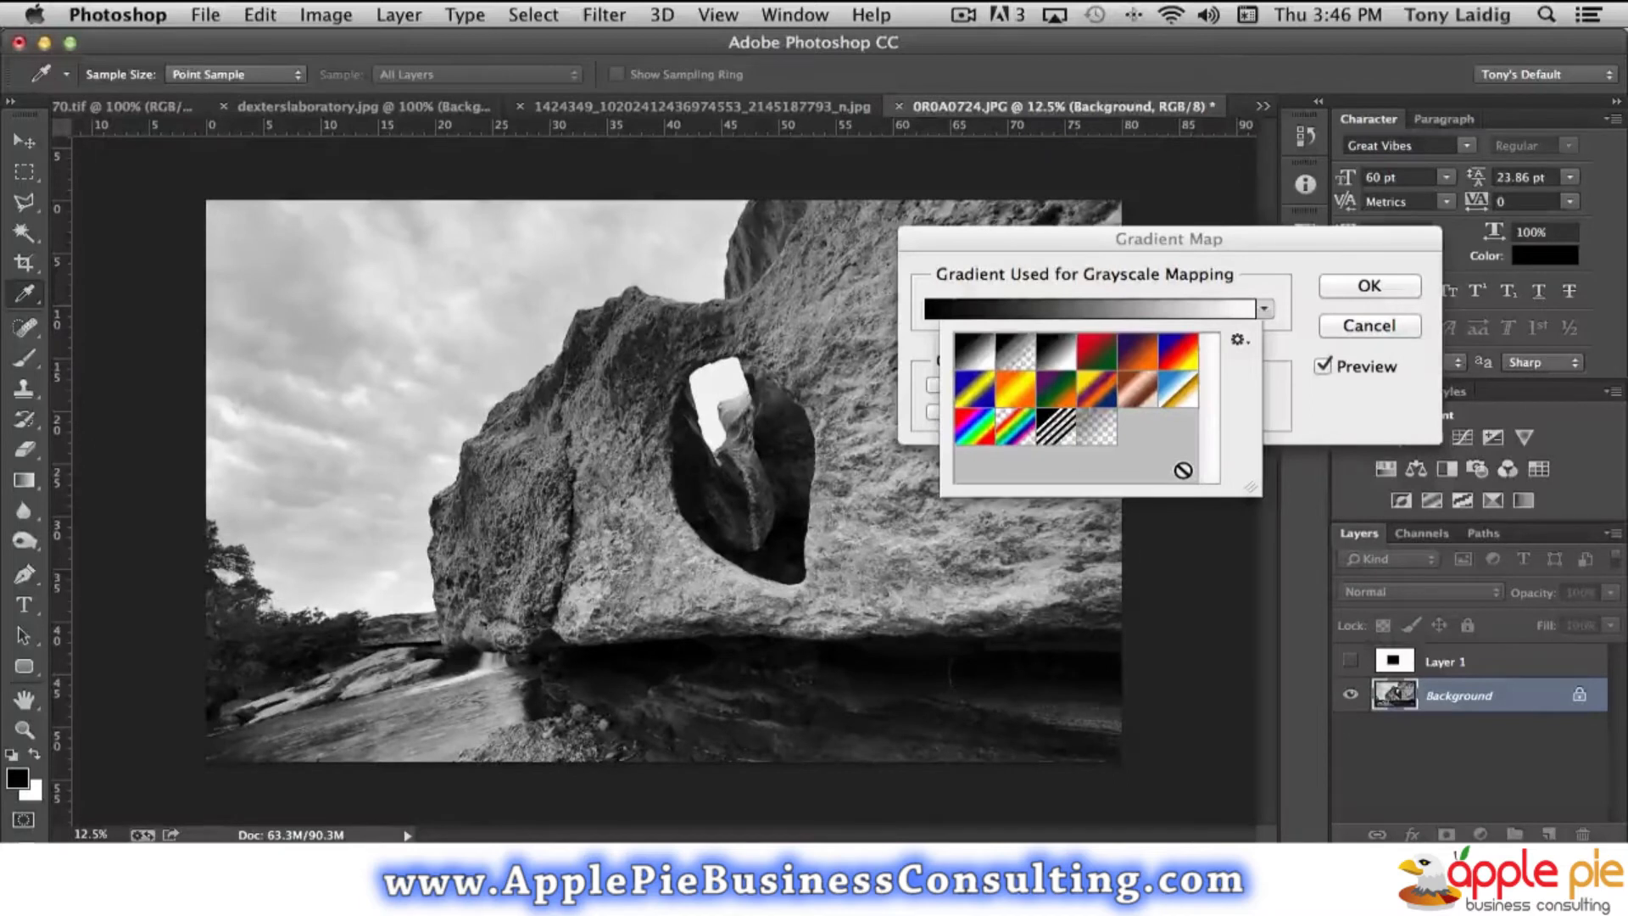
click(1056, 399)
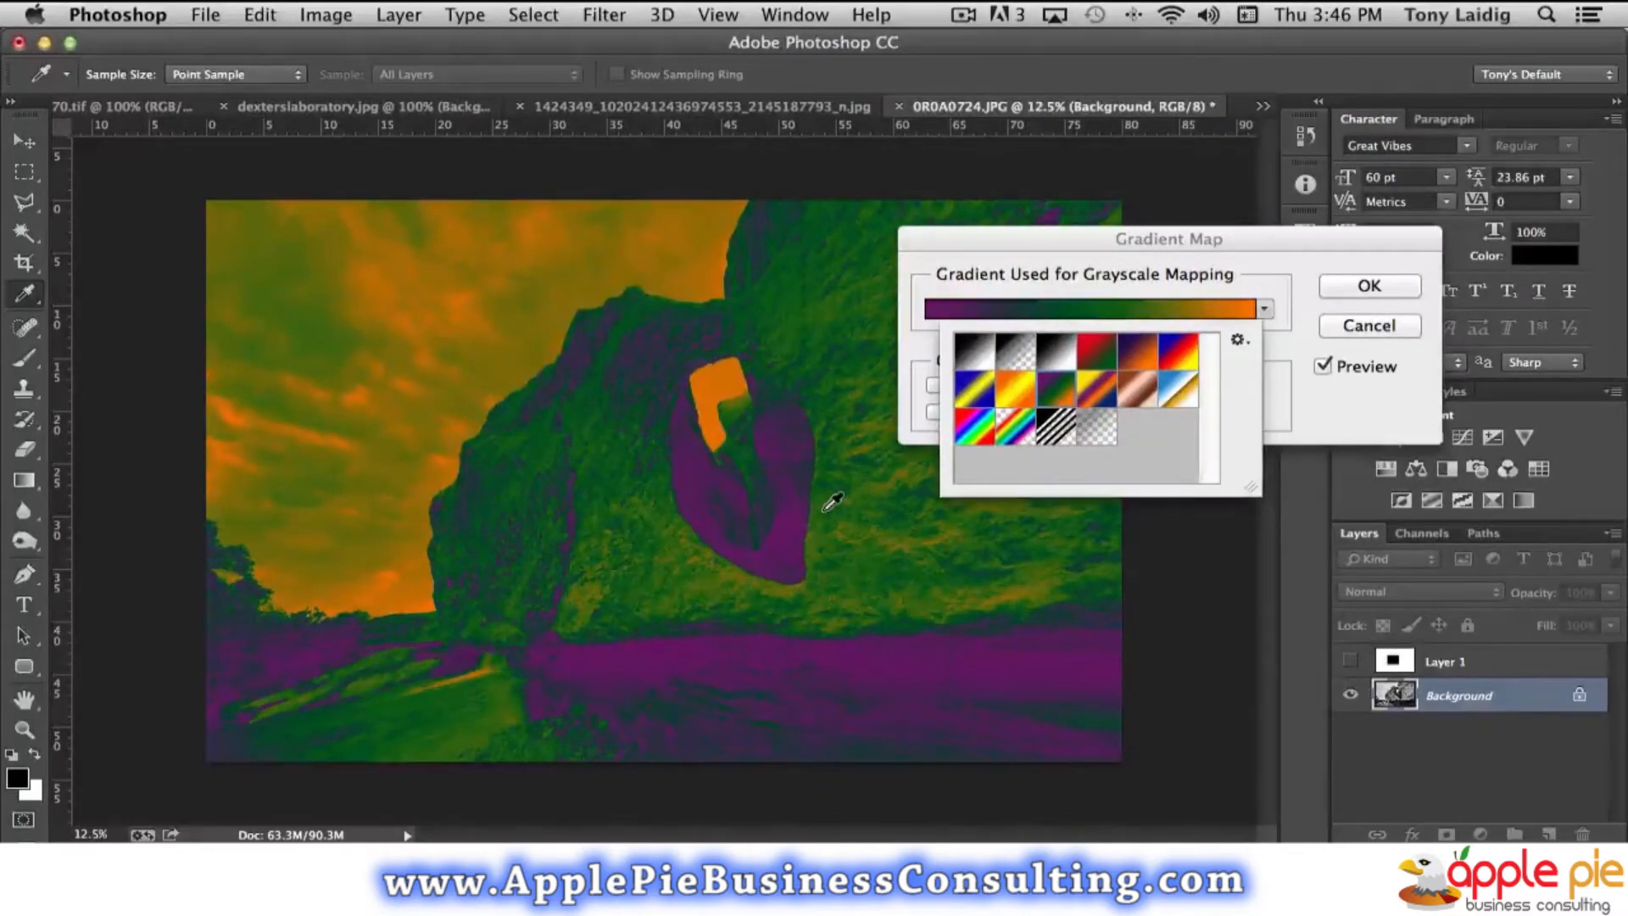
click(1065, 252)
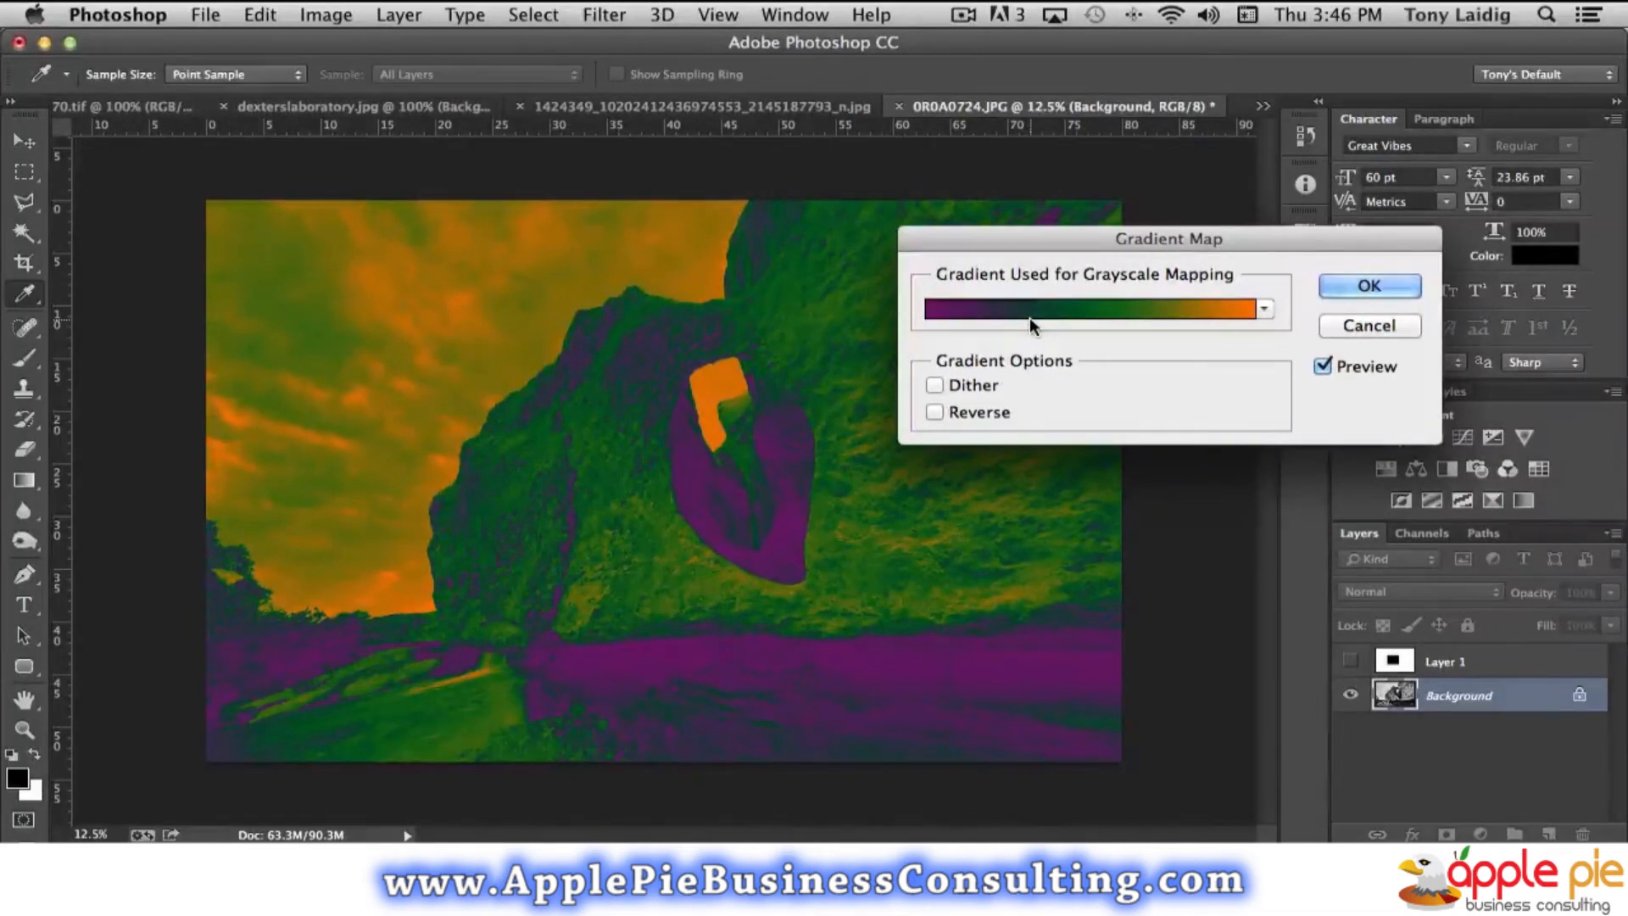
Open the gradient for editing and move its green color stop to the 39% location.
click(1060, 309)
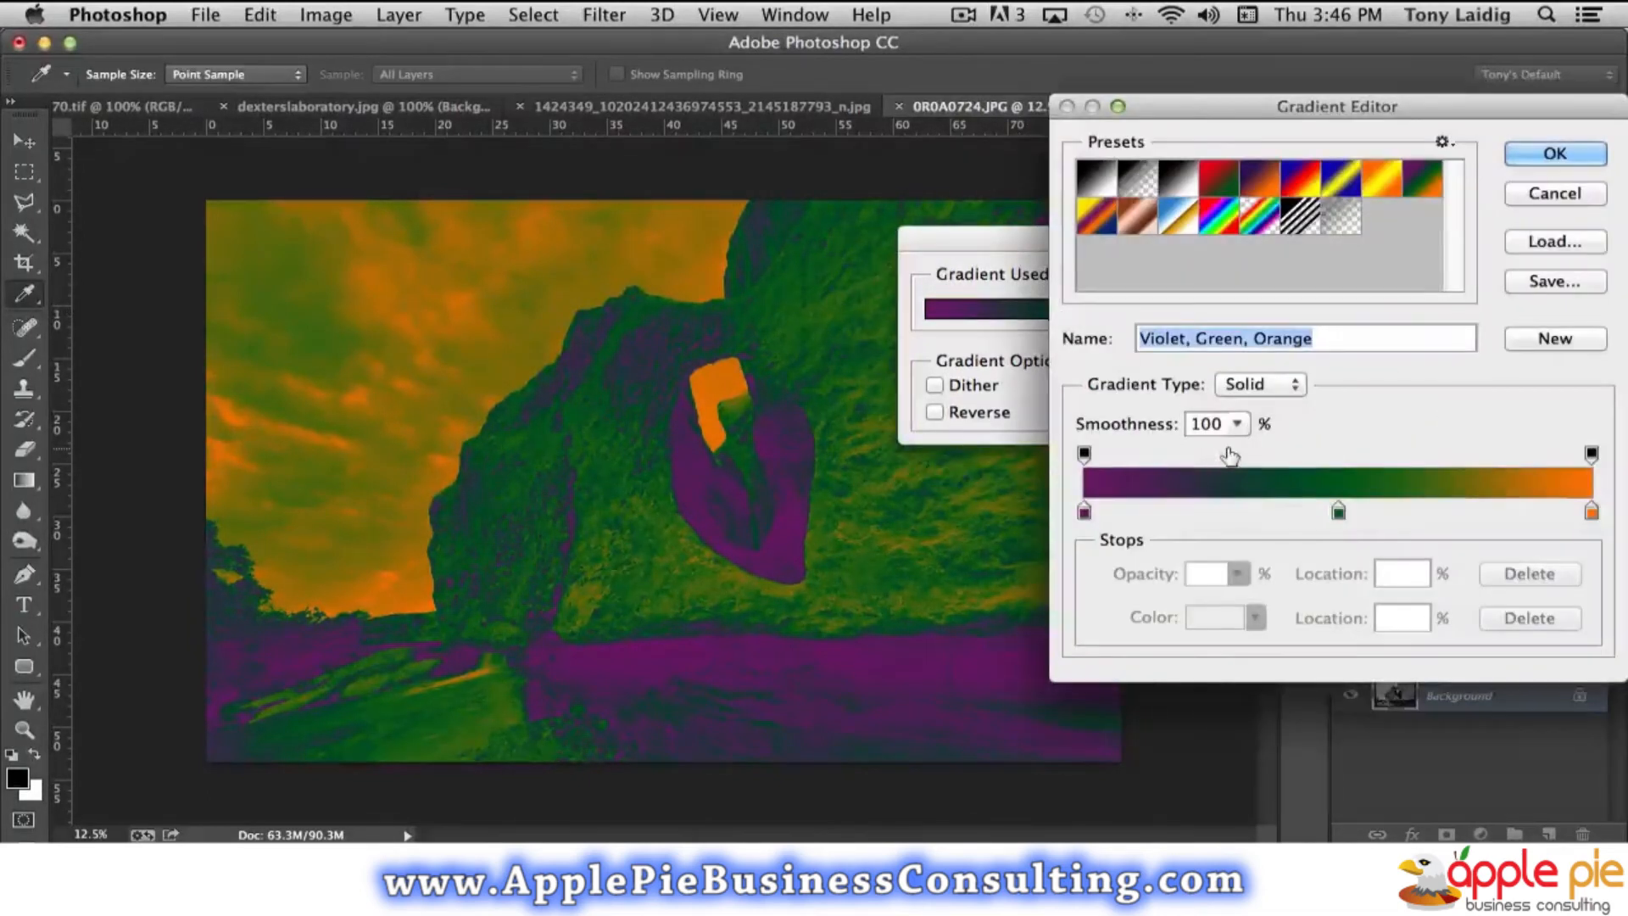
drag(1338, 512, 1270, 510)
drag(1269, 510, 1281, 510)
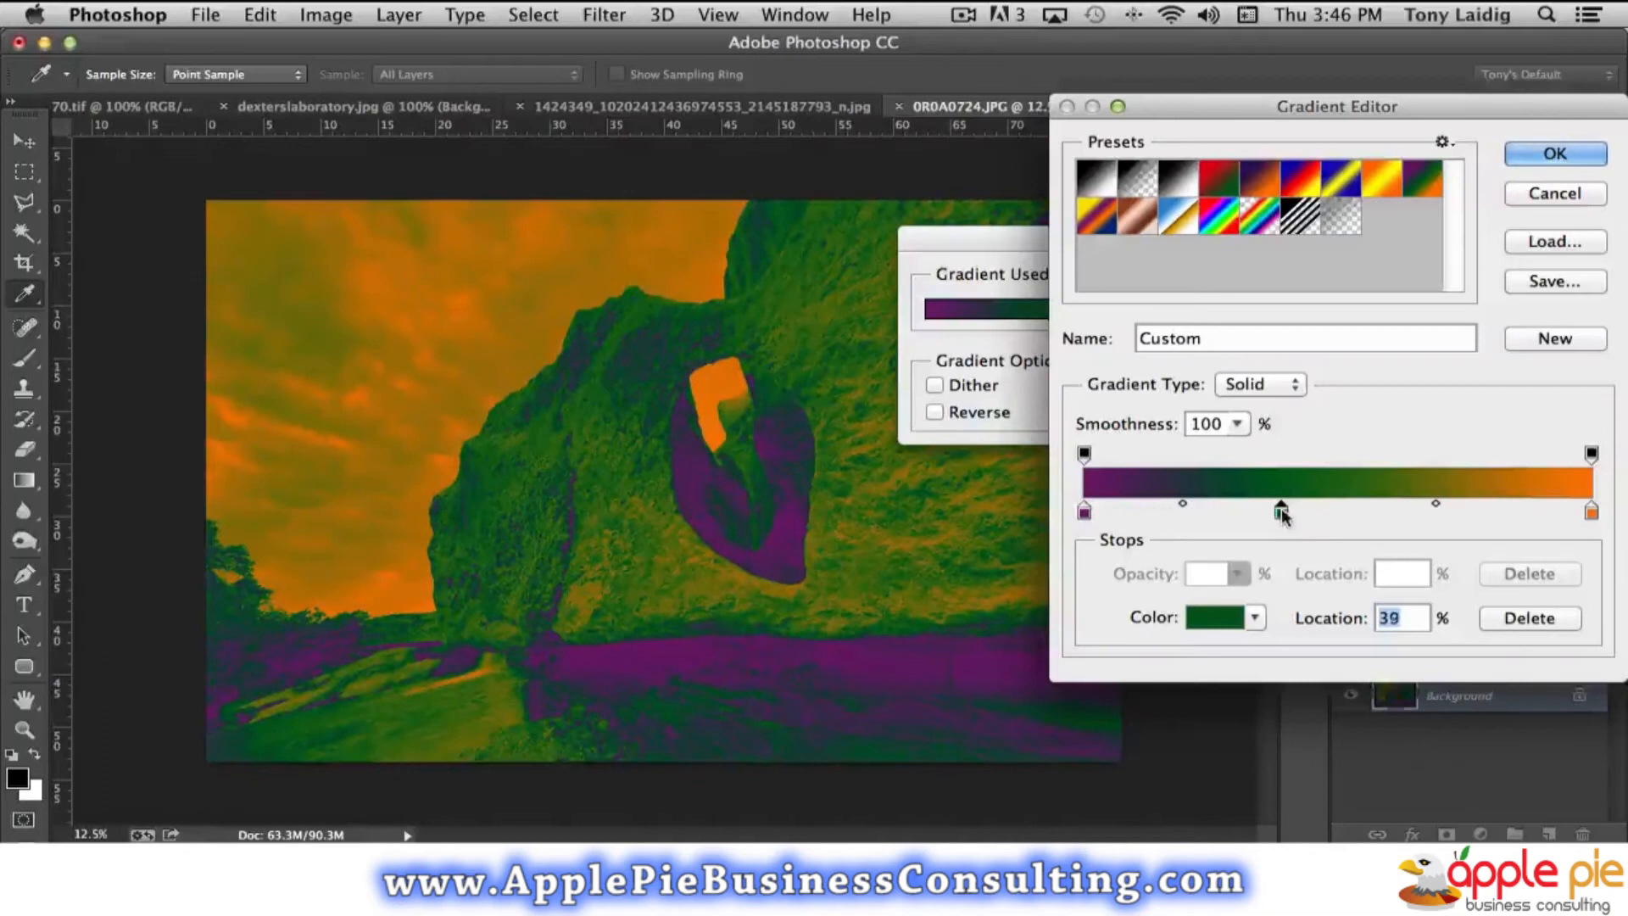
Add a color stop at the 78% location of the gradient and change its color to a dark yellow.
click(1480, 513)
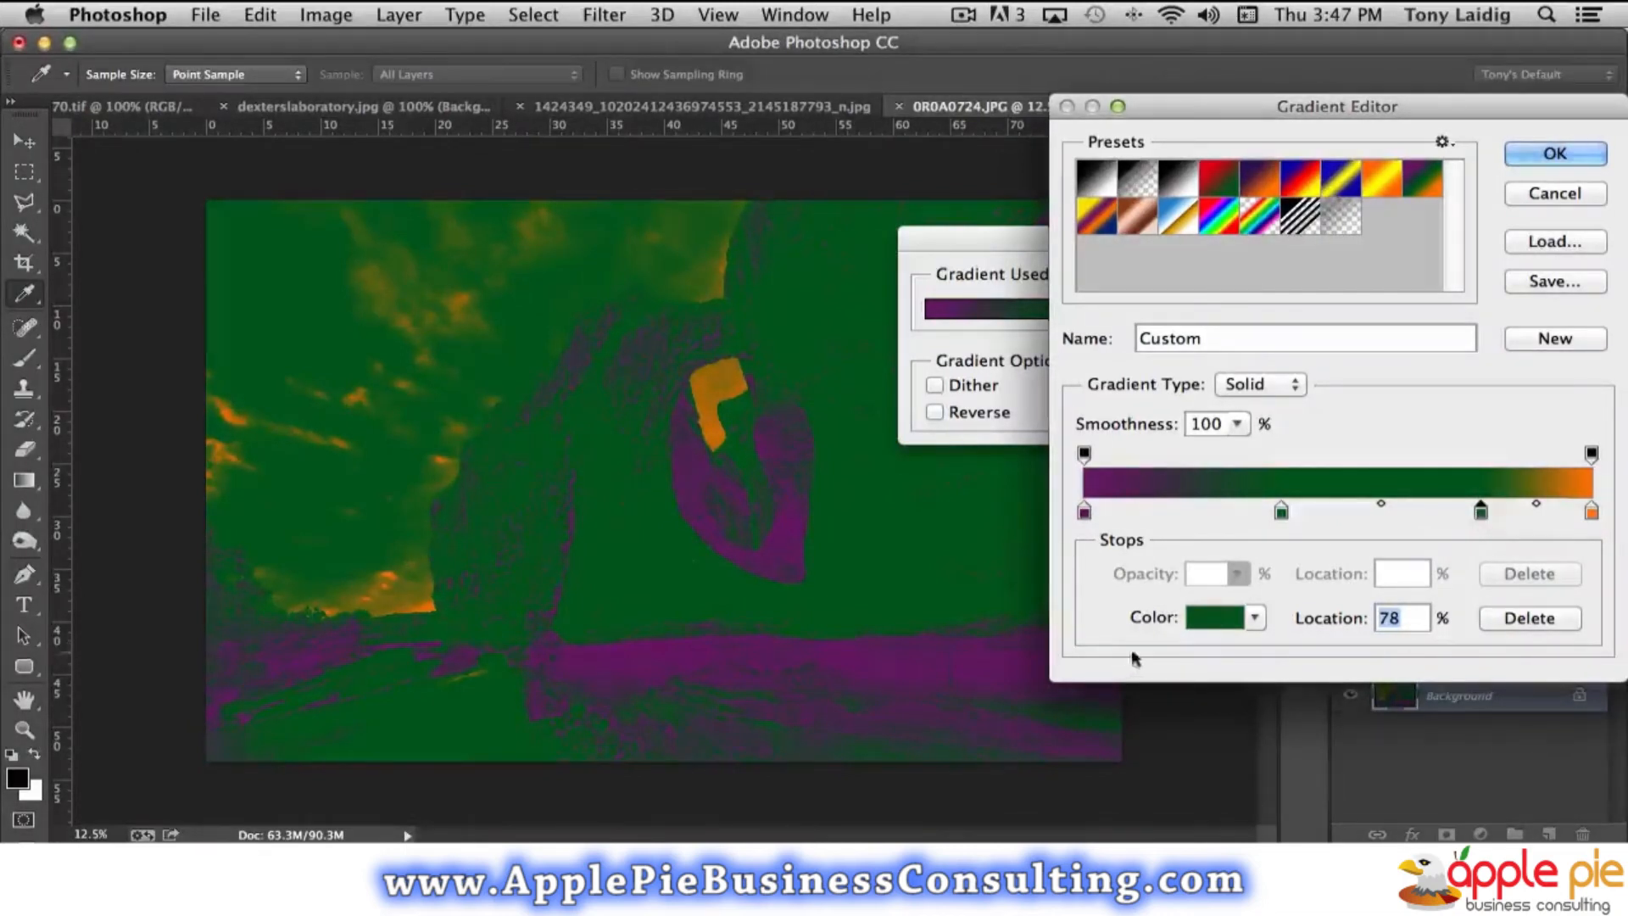
click(1214, 618)
drag(853, 370, 846, 439)
click(680, 229)
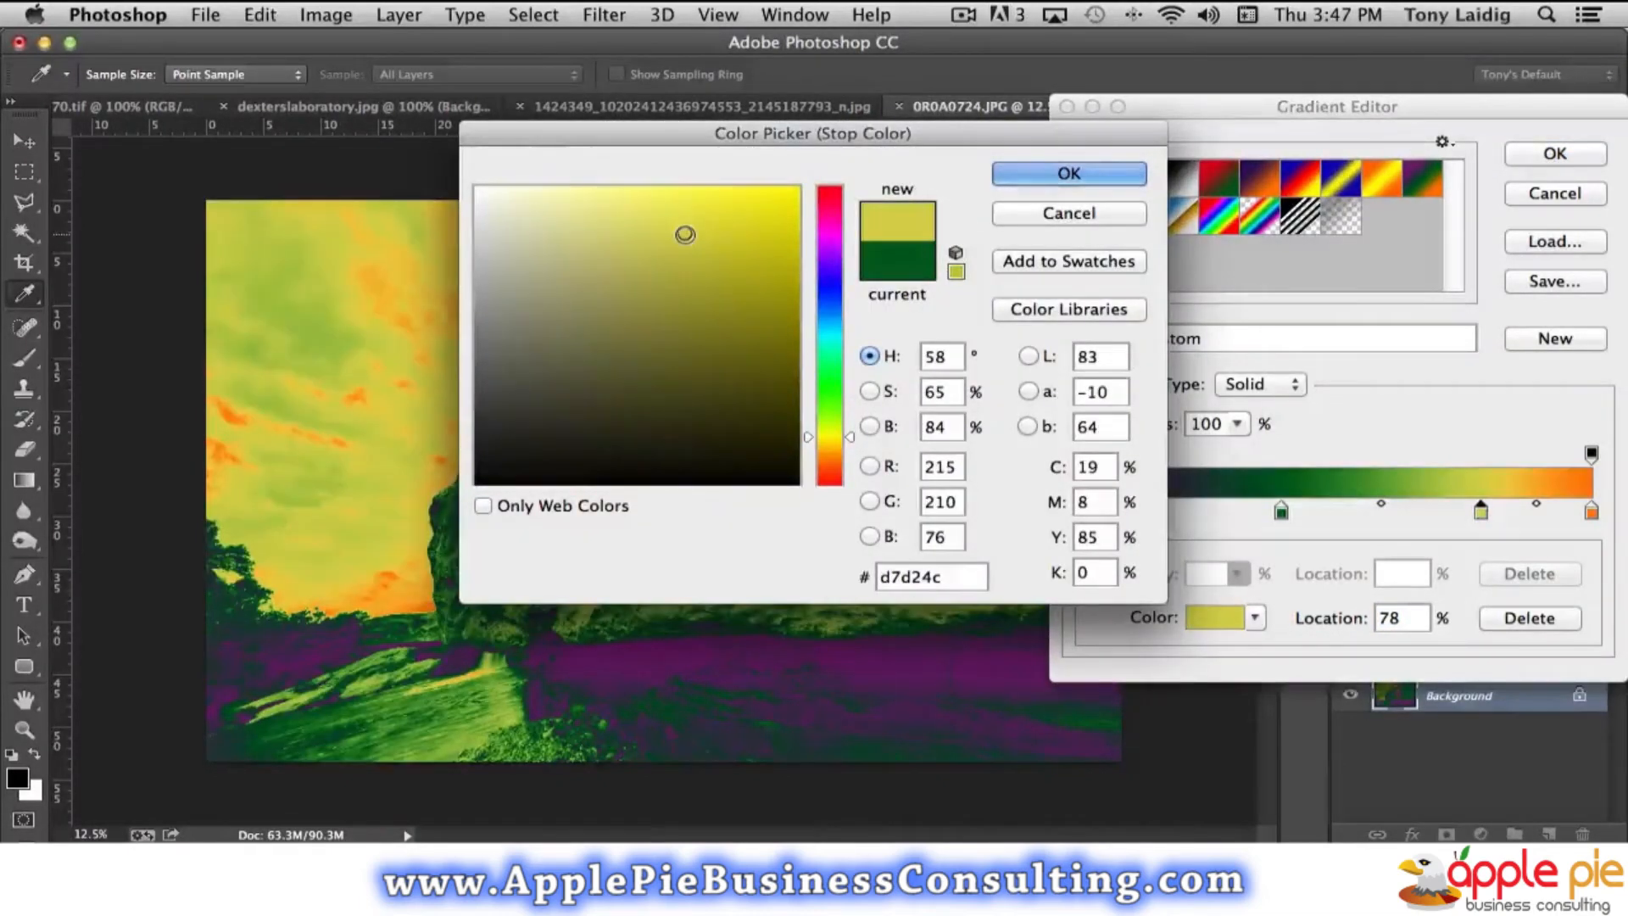
click(725, 251)
click(1066, 173)
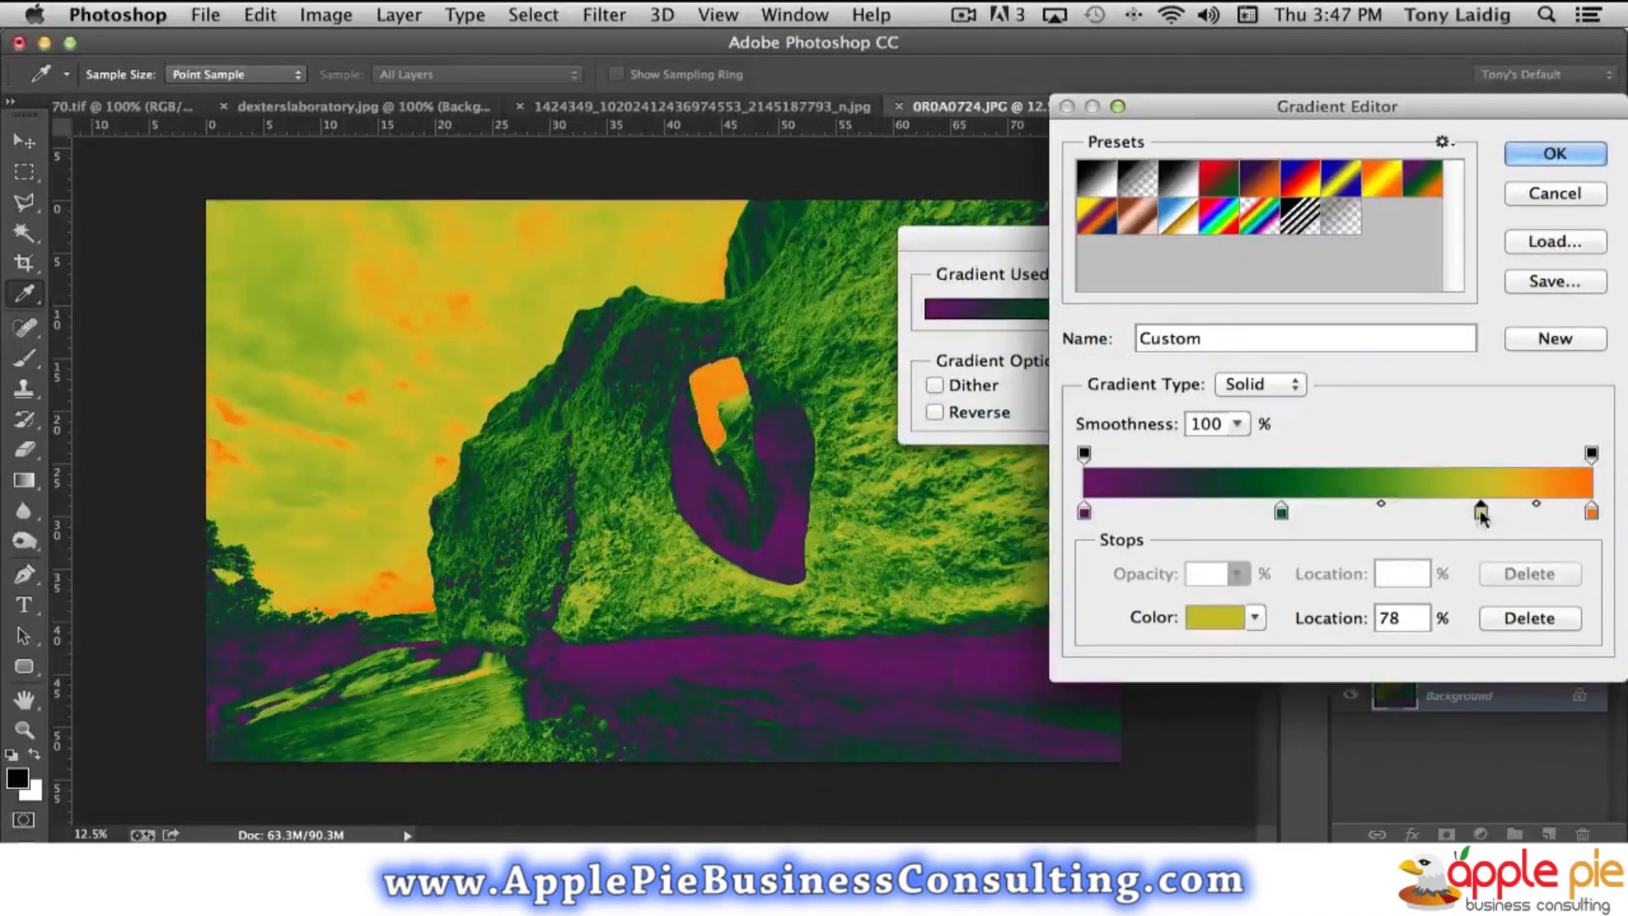
Remove the yellow color stop at 78% from the gradient.
mouse_move(1474, 519)
mouse_down()
mouse_move(1430, 519)
mouse_move(1495, 512)
mouse_move(1480, 507)
mouse_up()
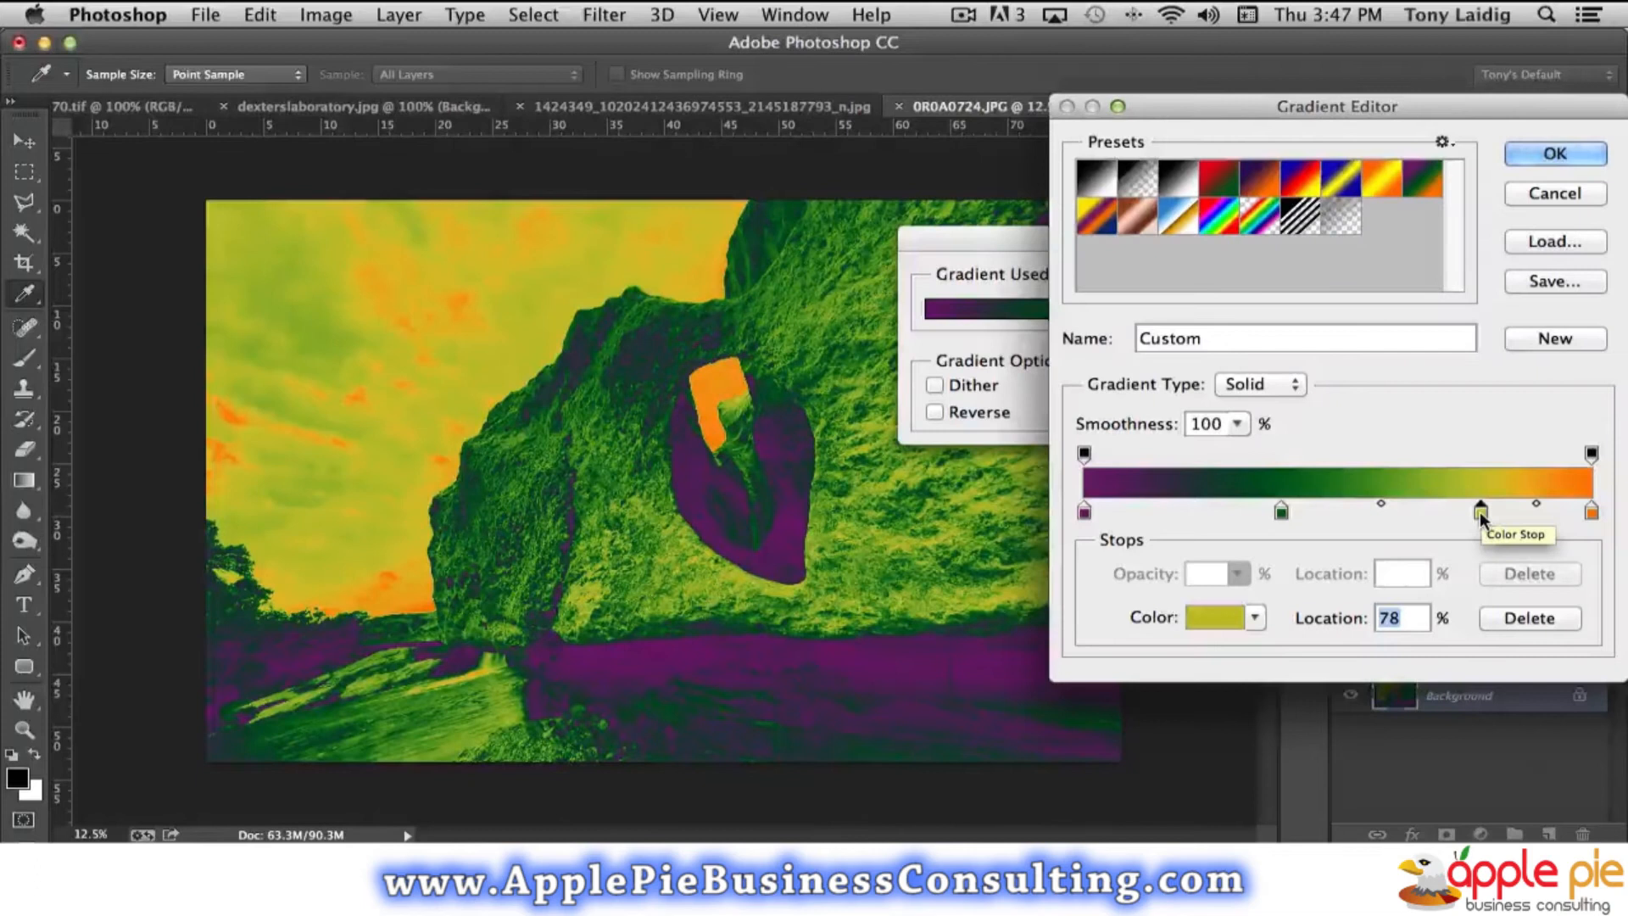
drag(1481, 524, 1479, 531)
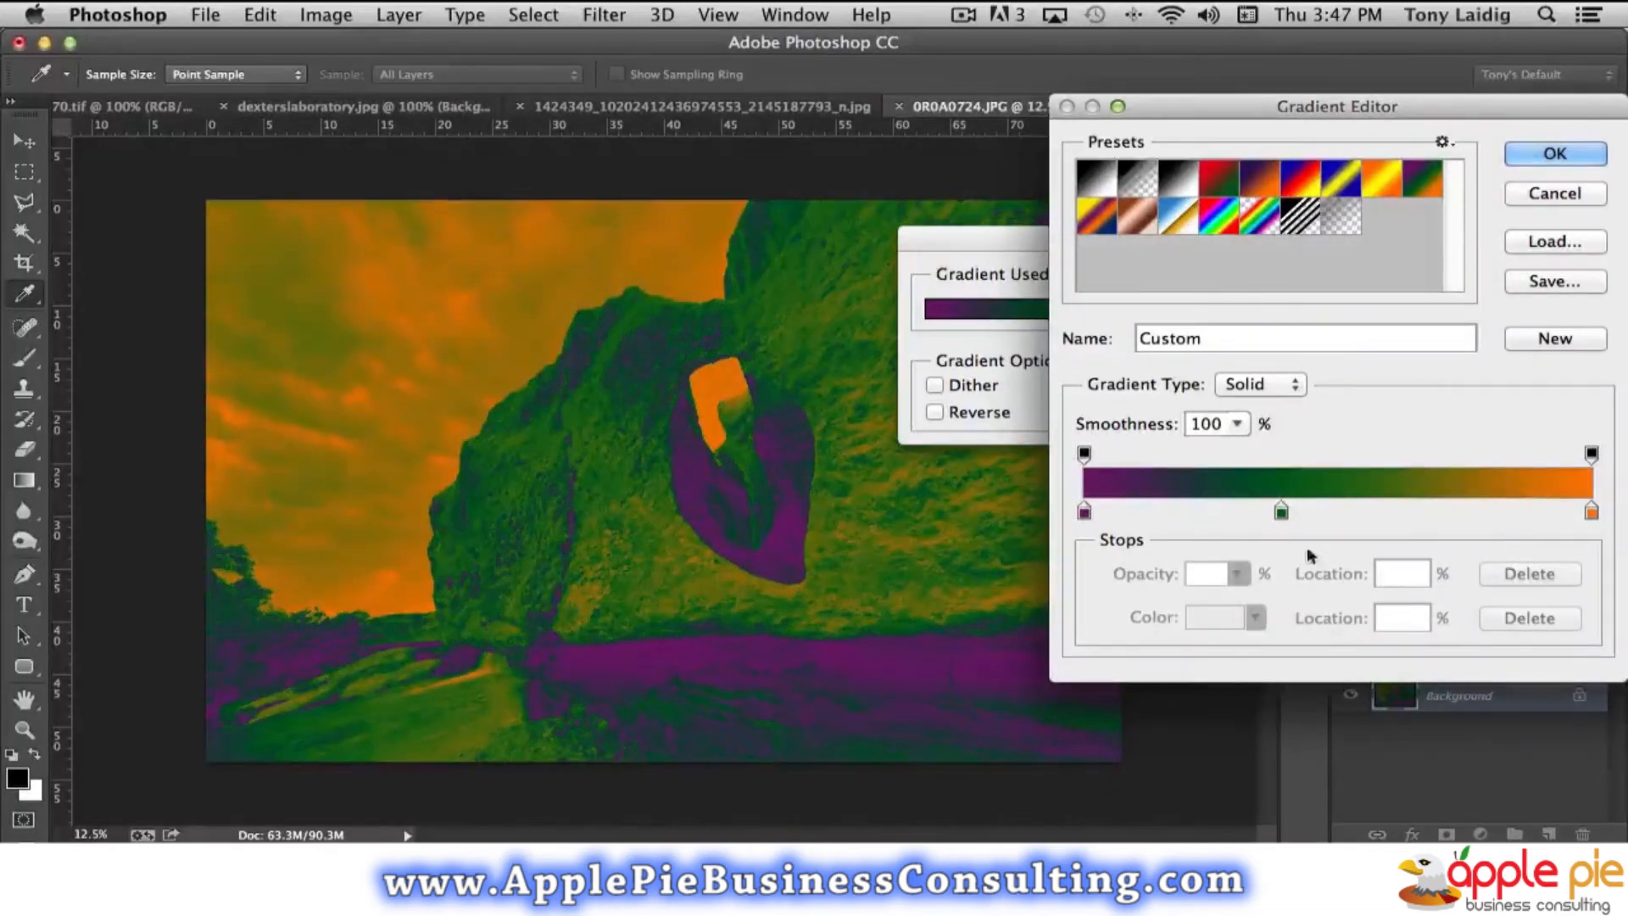
Preview the Chrome, Copper, Orange, Yellow, Orange and Black, White gradient presets on the photo.
click(1184, 224)
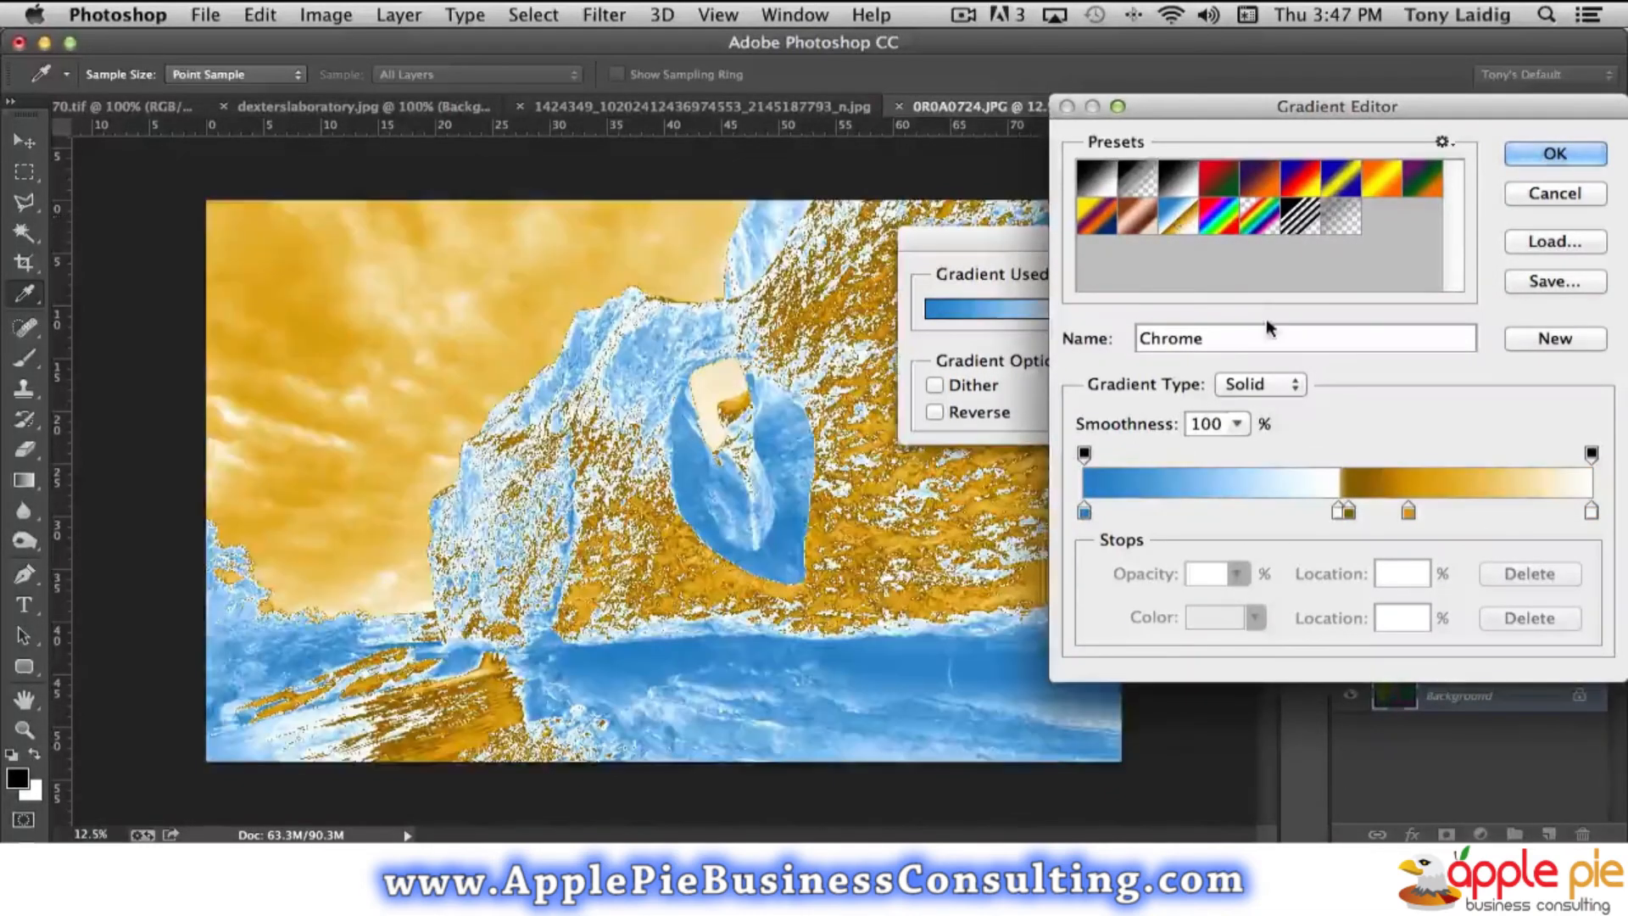
click(1137, 222)
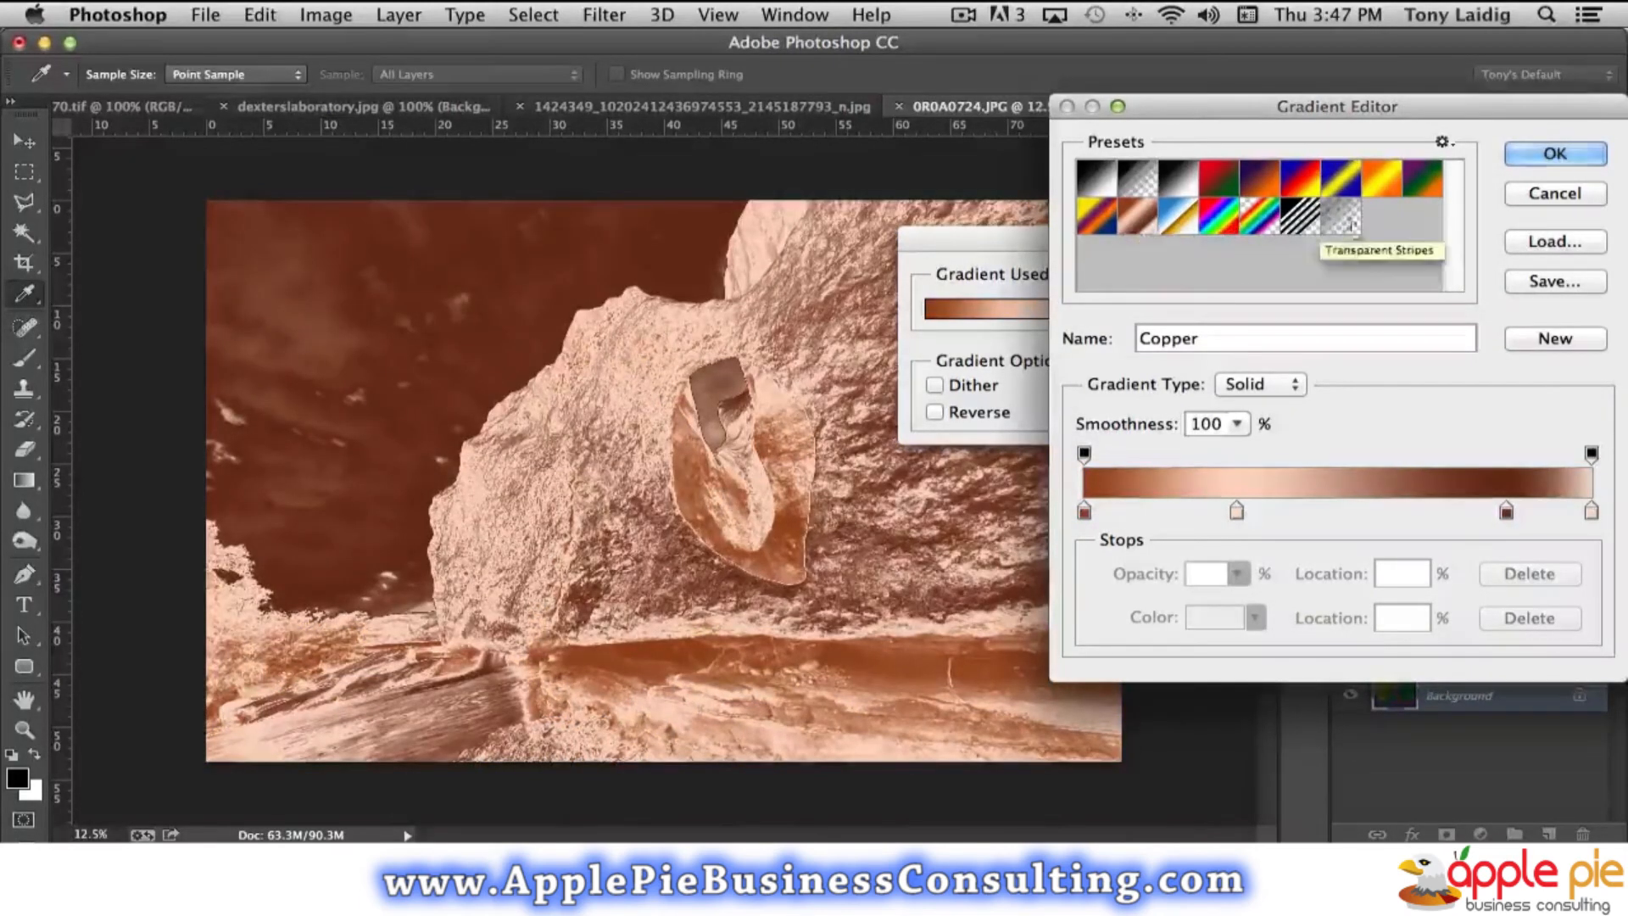
click(1386, 182)
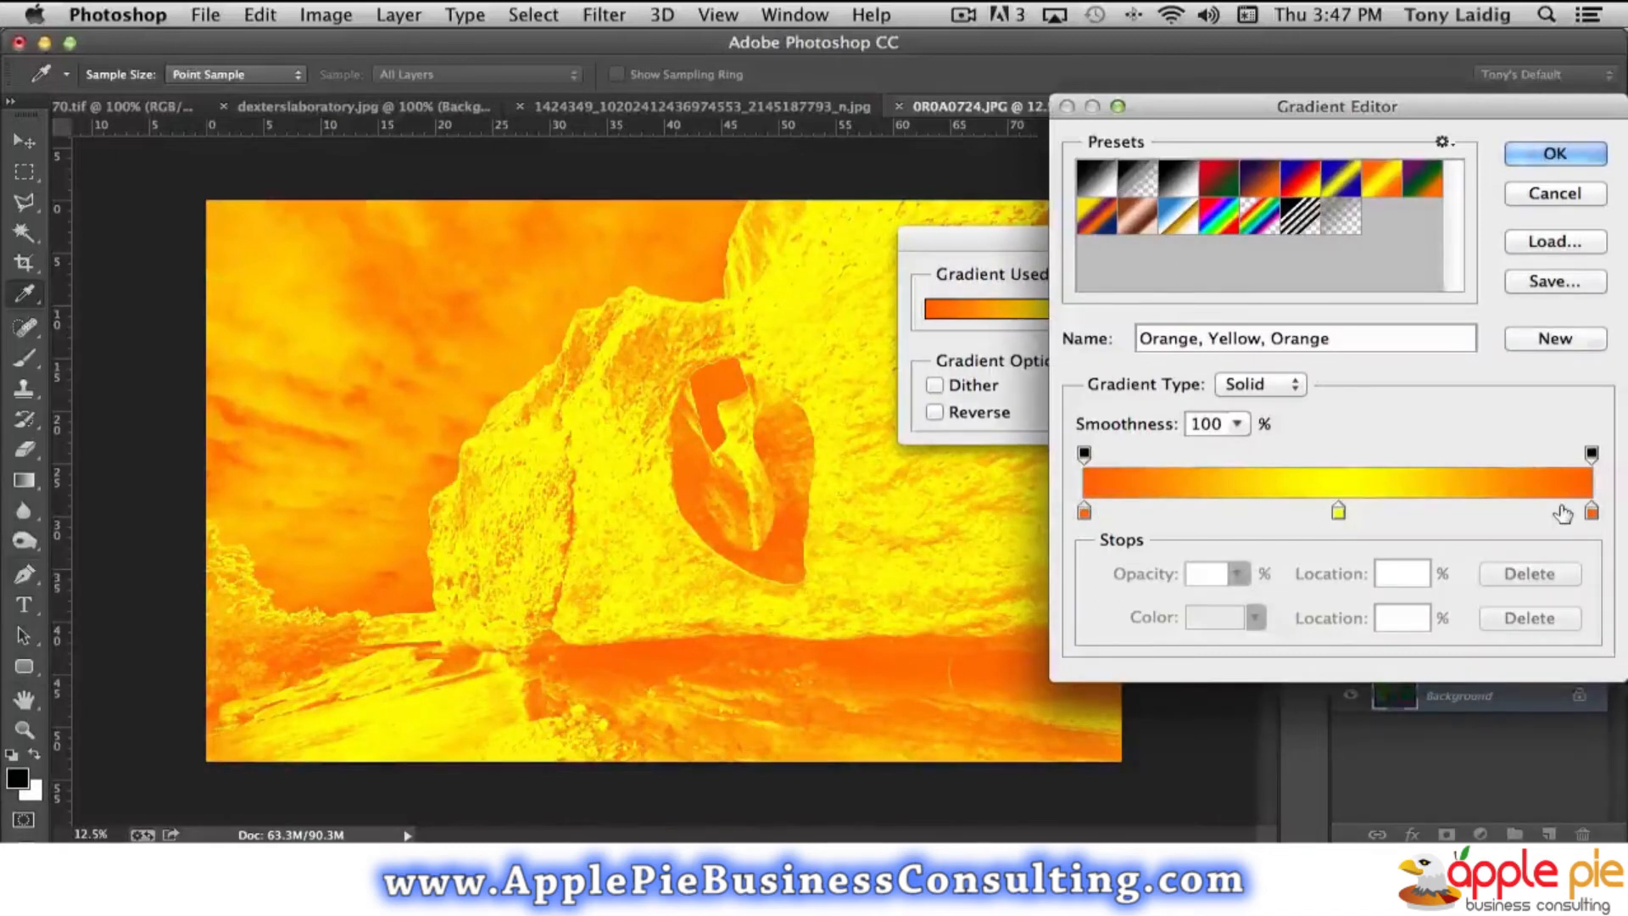
click(1136, 185)
click(1179, 179)
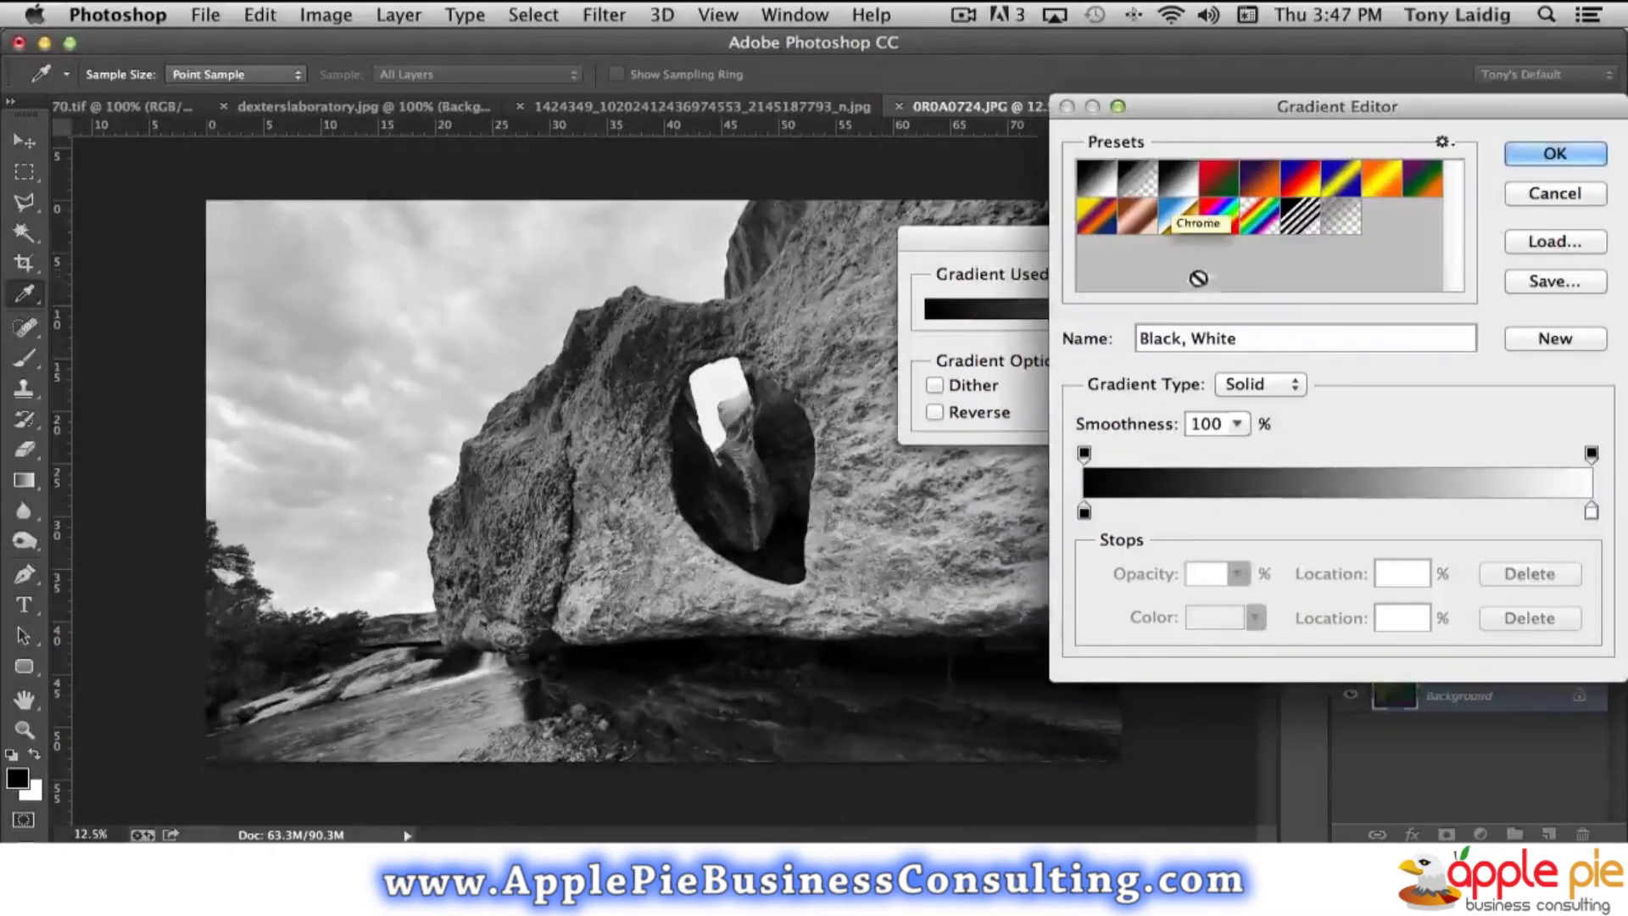
Try the Yellow, Violet, Orange, Blue gradient preset on the photo and switch to the Spectrum preset.
click(1137, 217)
click(1098, 222)
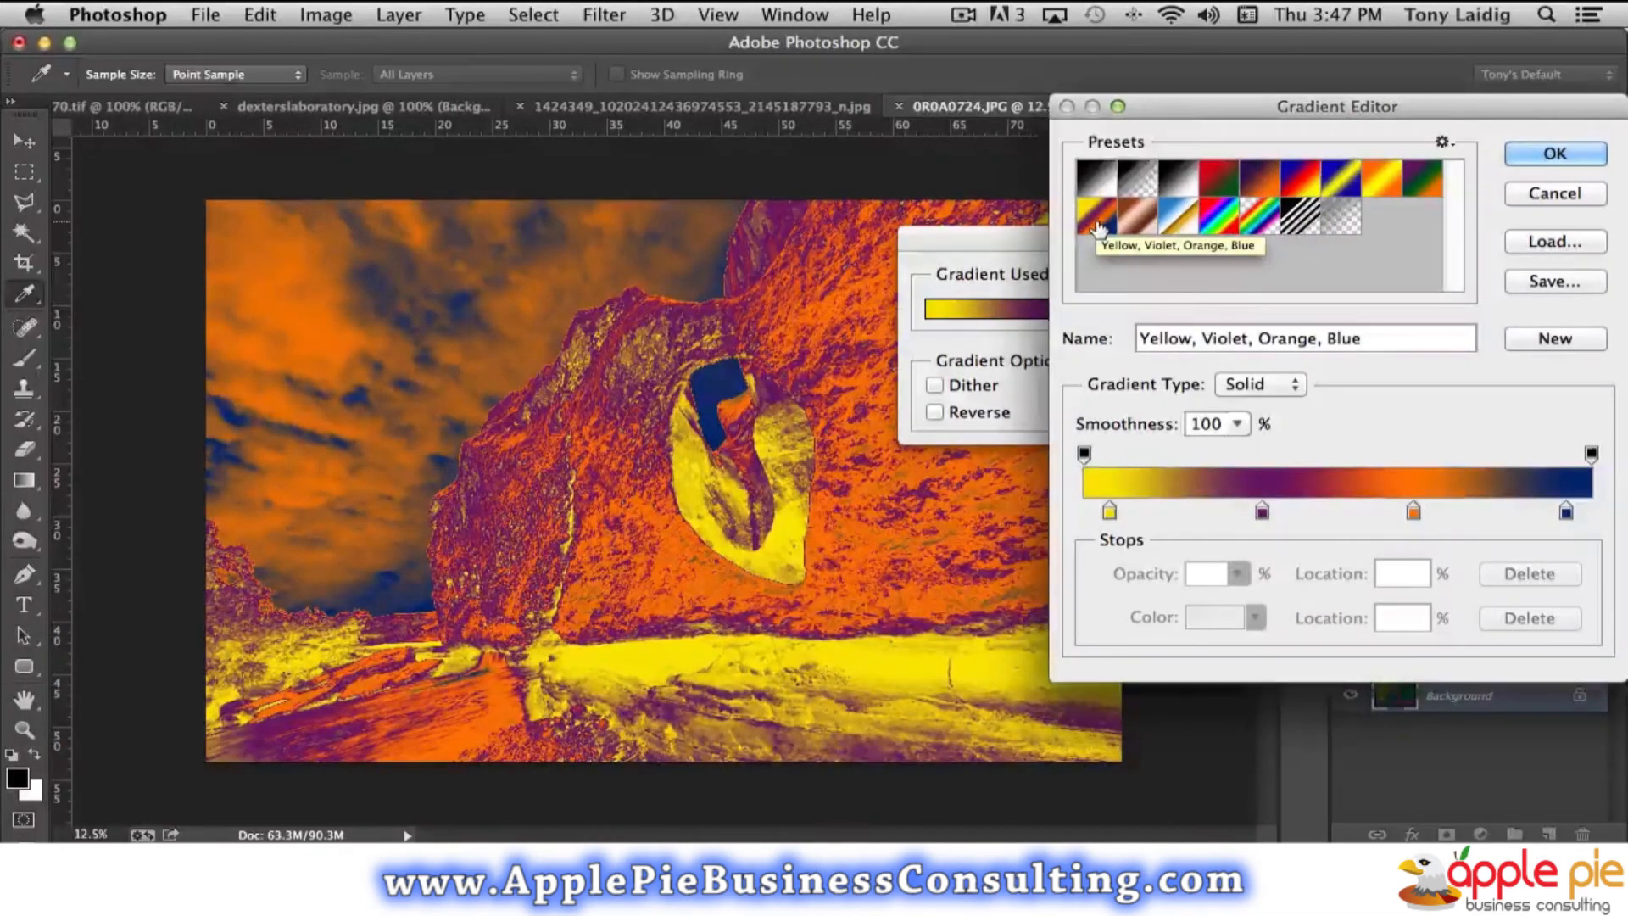
click(1216, 217)
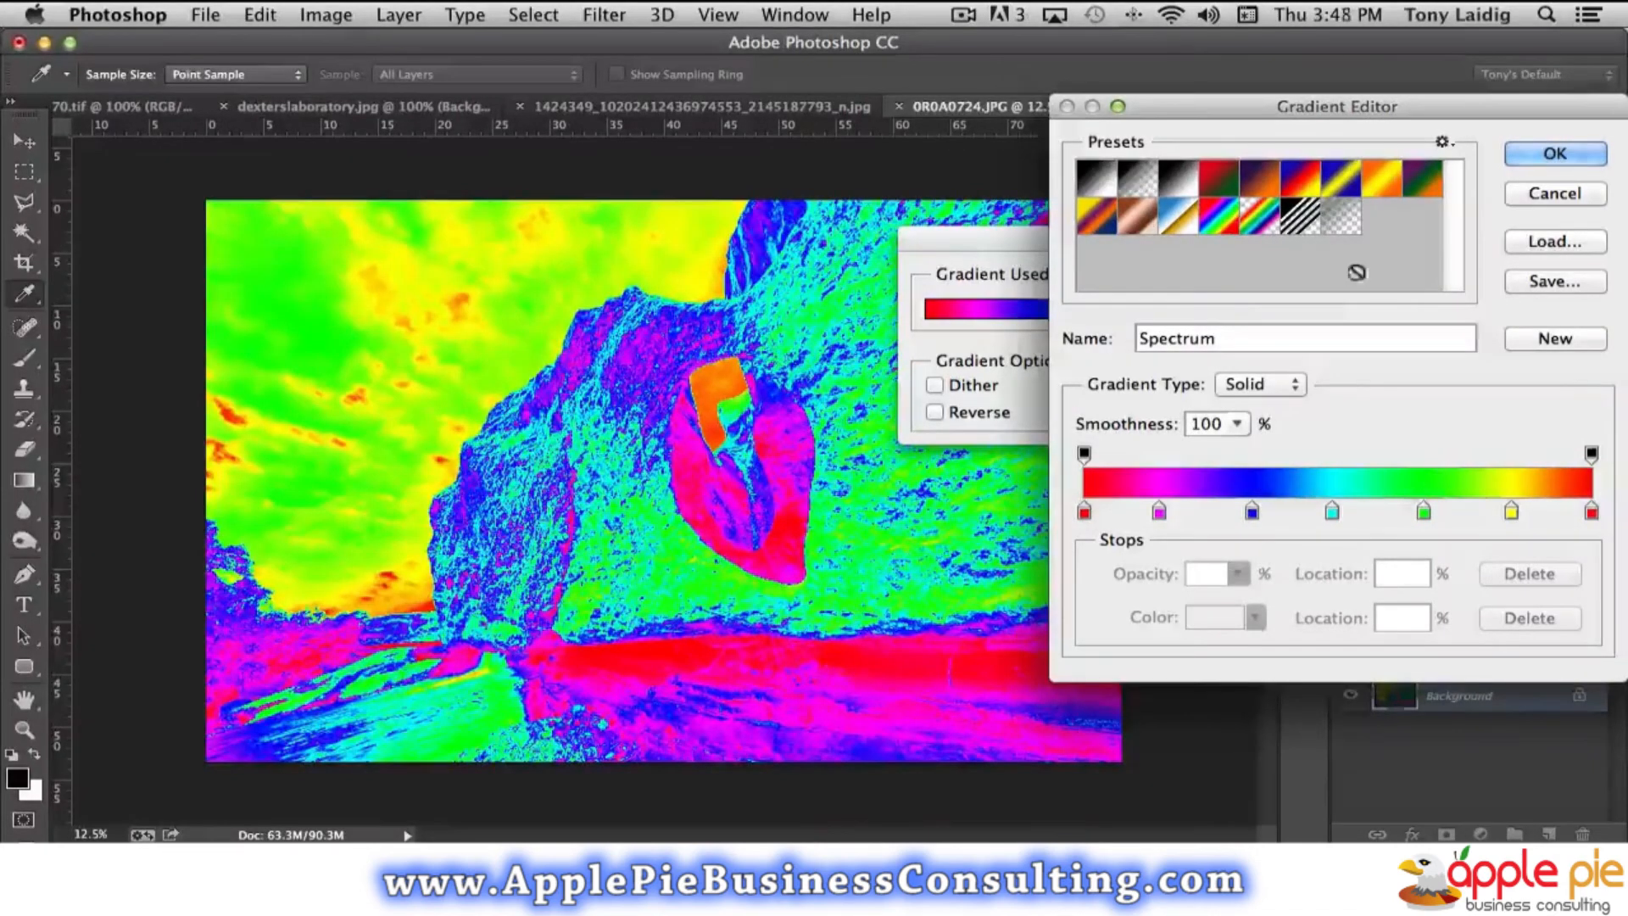
Discard the Spectrum gradient choice and cancel the Gradient Map adjustment on the photo.
click(1555, 191)
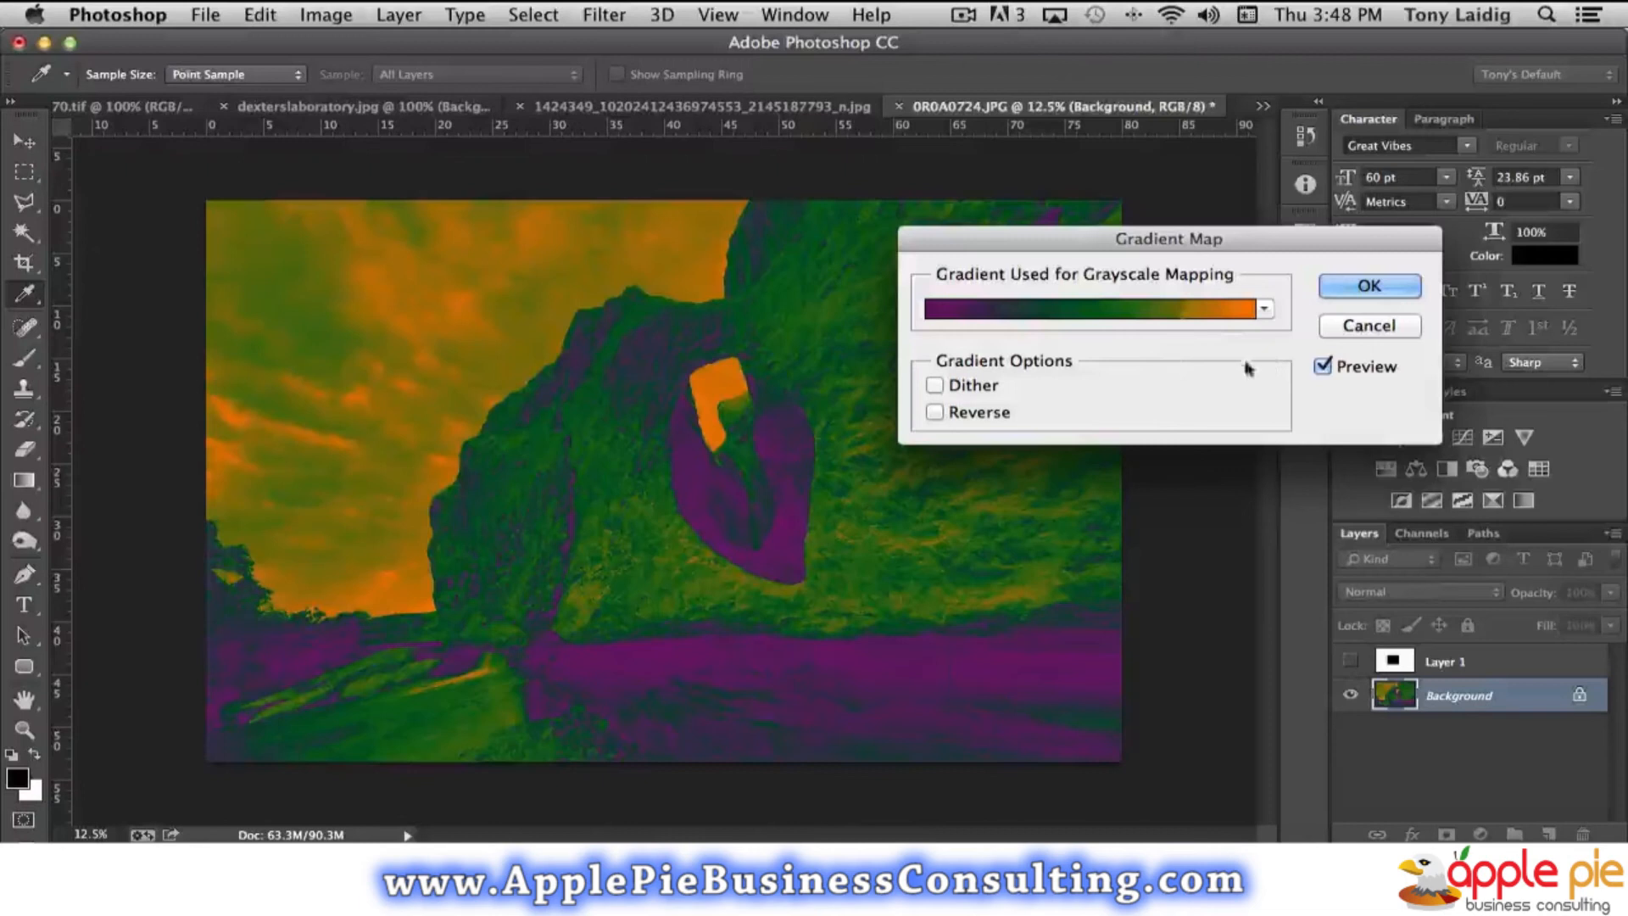
click(1365, 327)
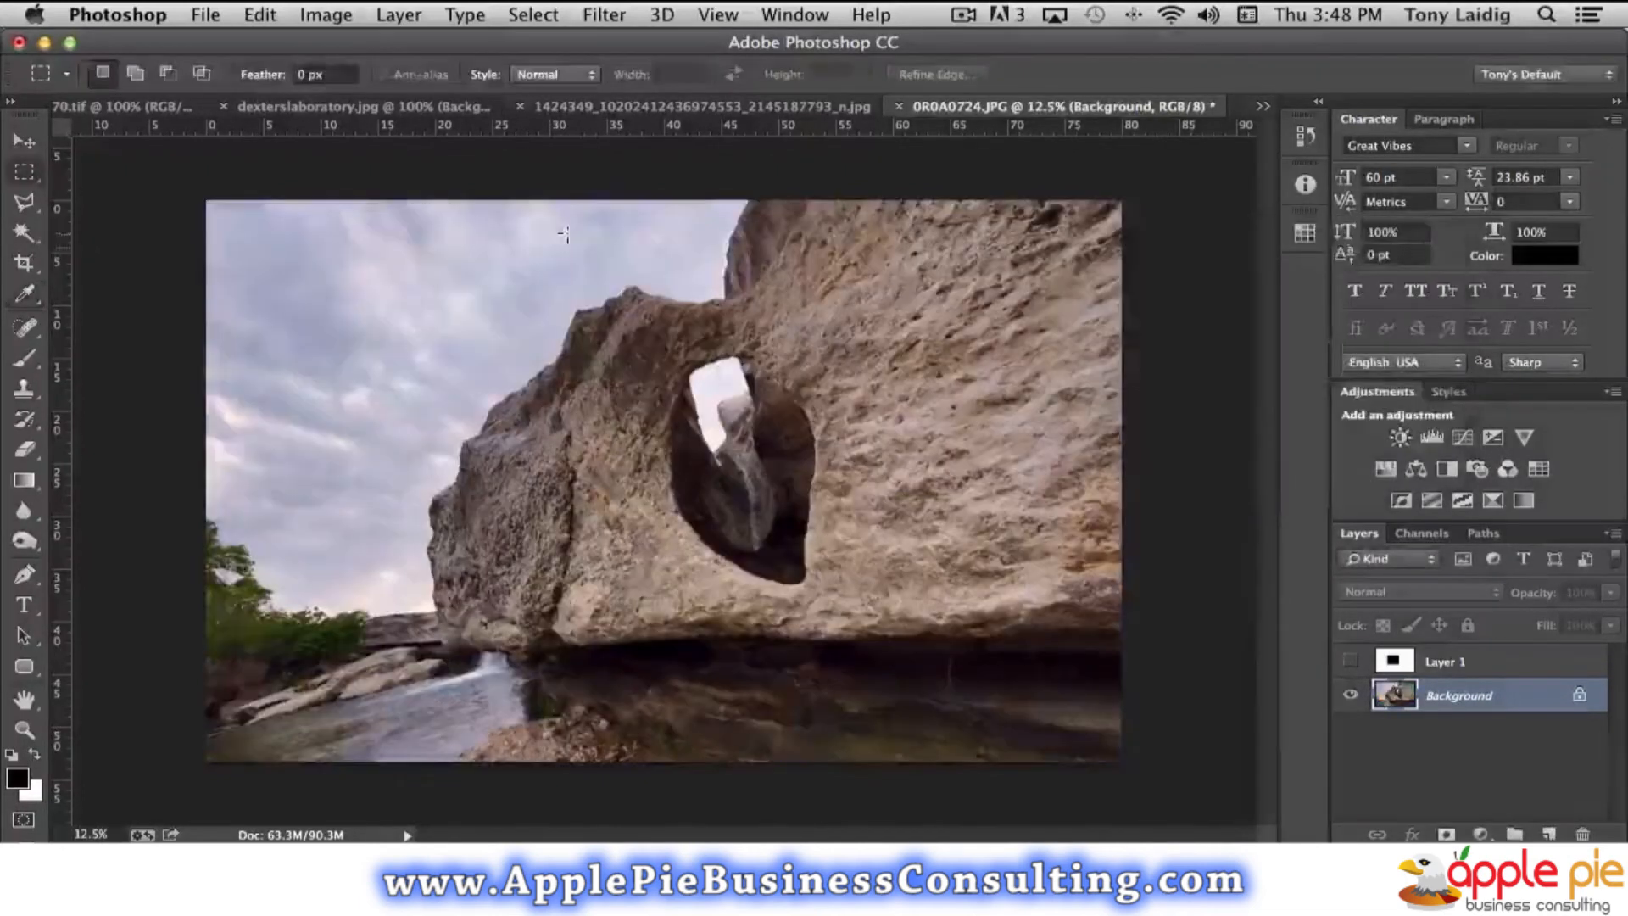
Start a Selective Color adjustment on the Background photo and set the Blues to Cyan +7%, Magenta +20%, Yellow +59% and Black +57%.
click(329, 17)
mouse_move(373, 81)
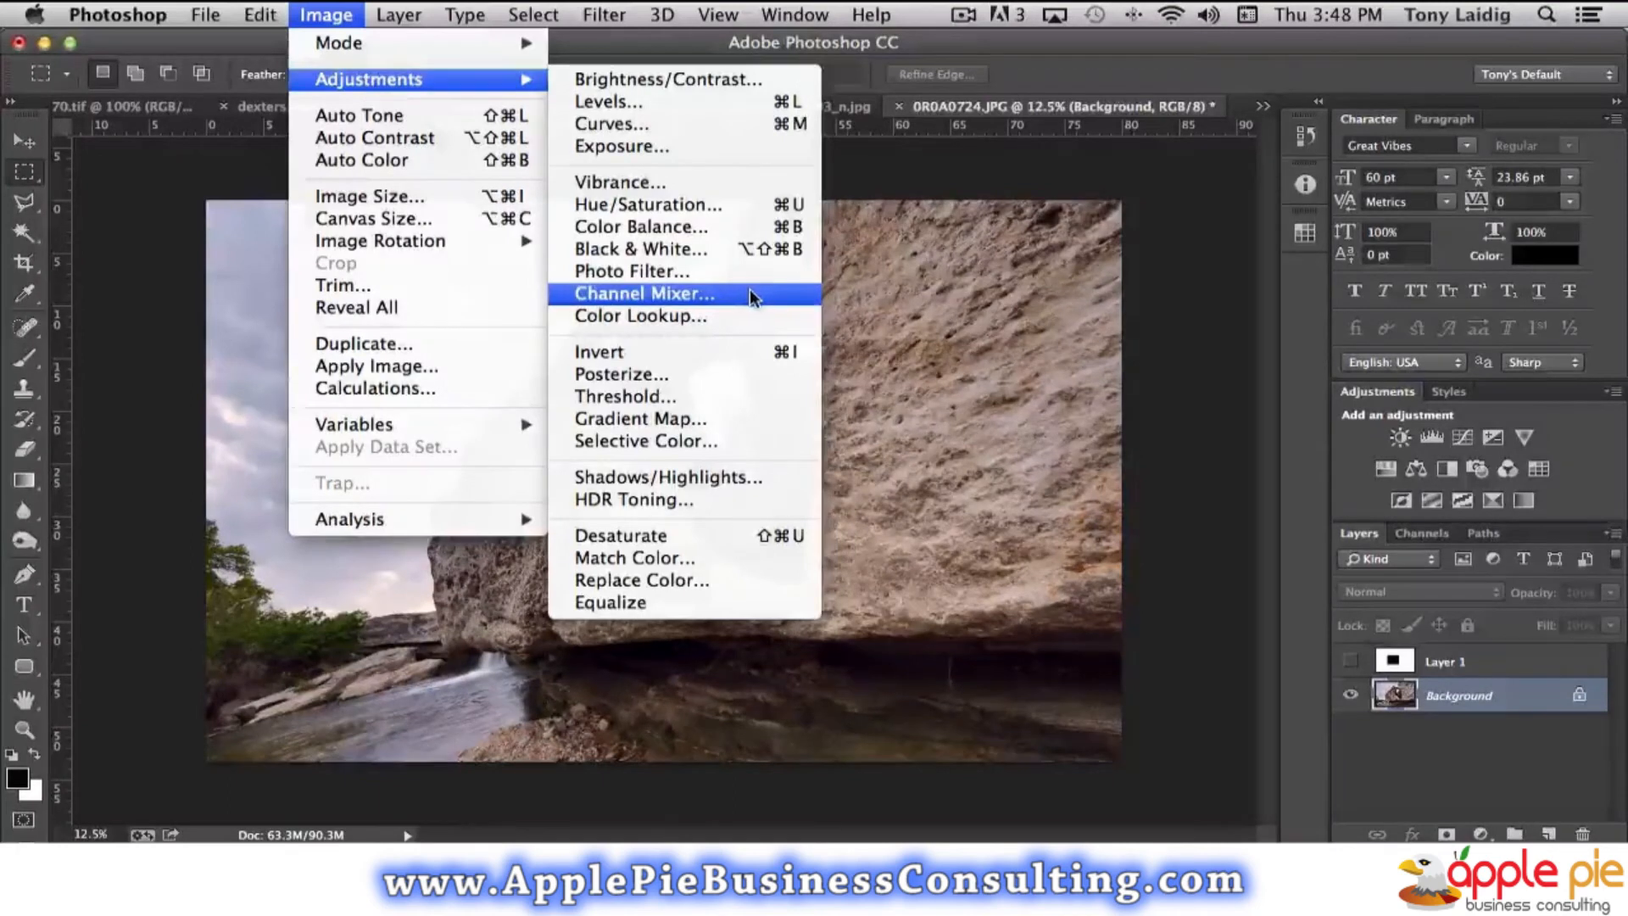
click(721, 440)
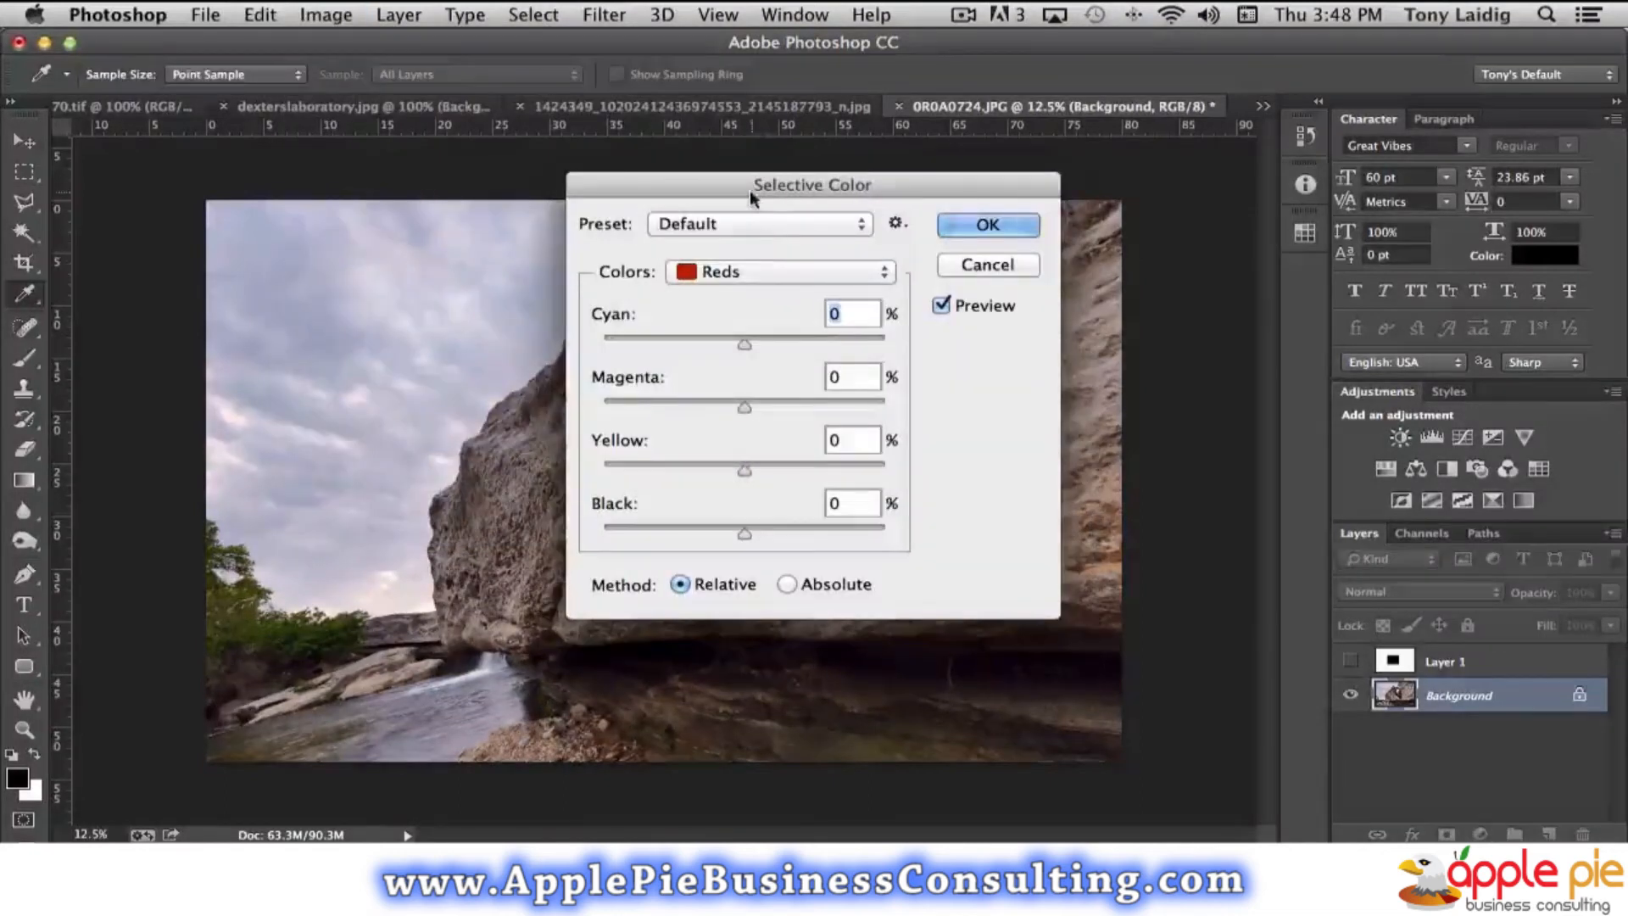
drag(746, 193, 1085, 190)
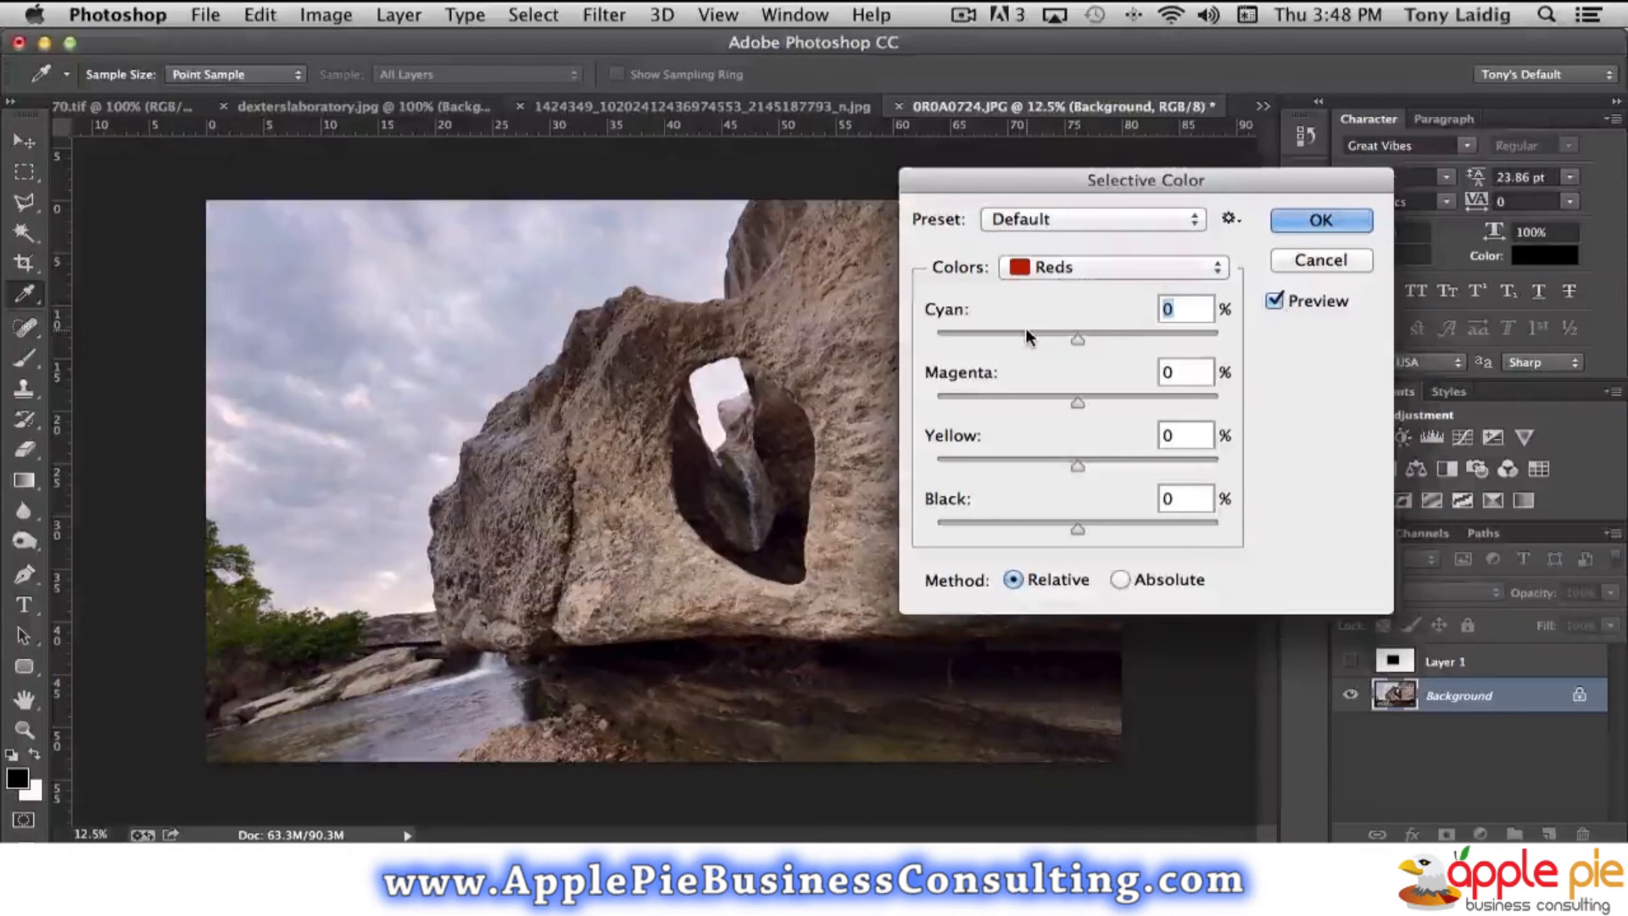
click(1094, 266)
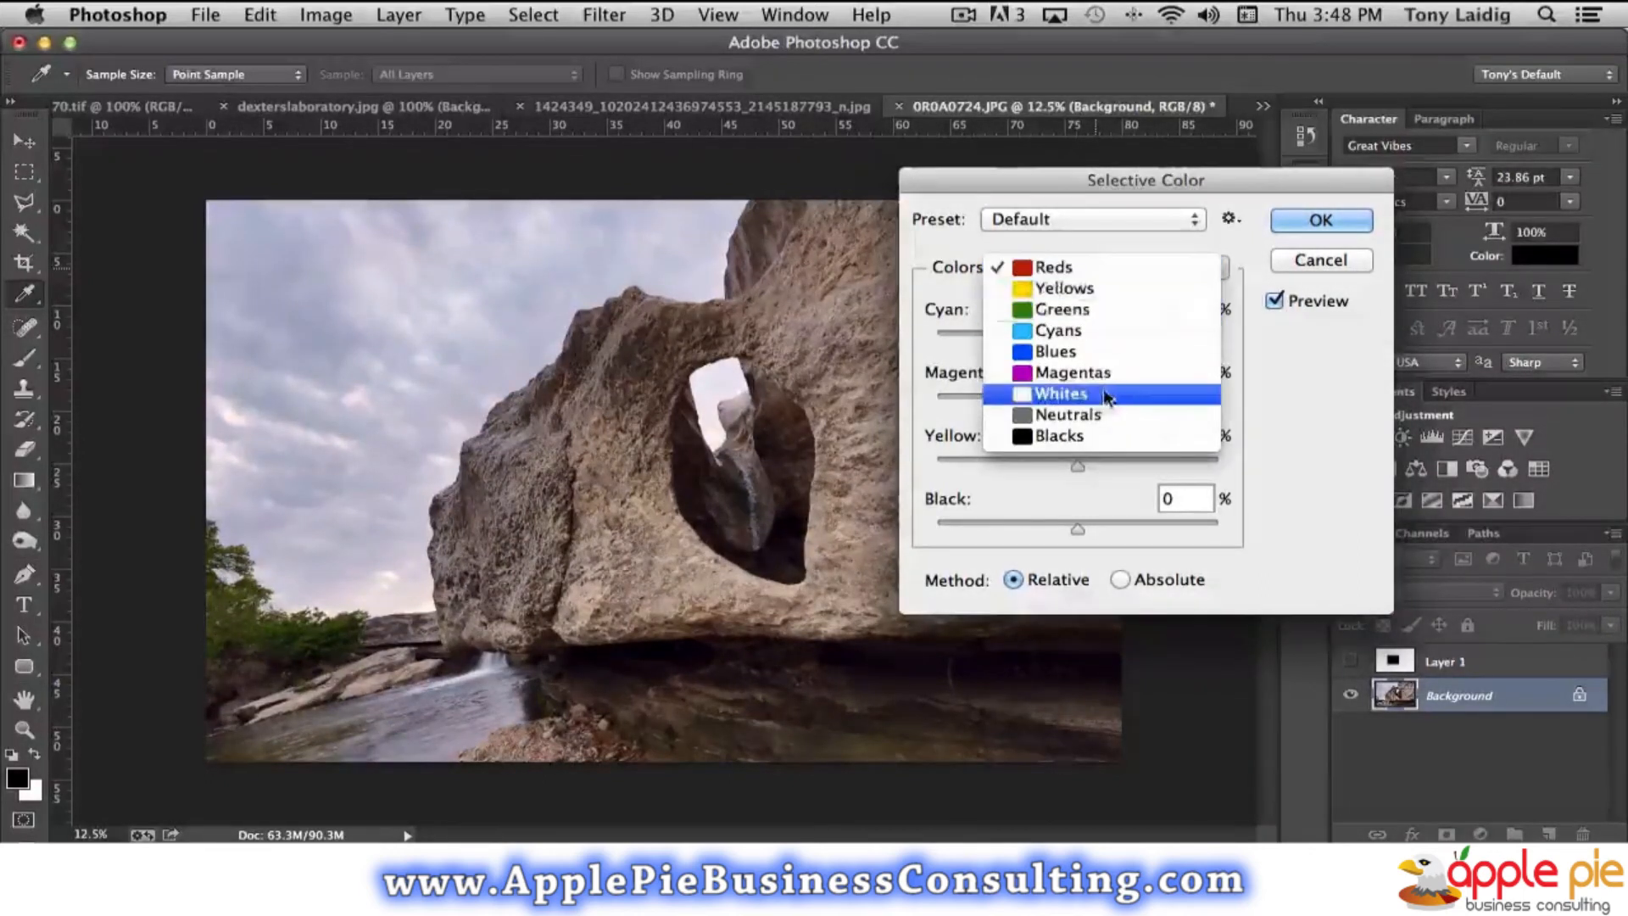
click(1103, 351)
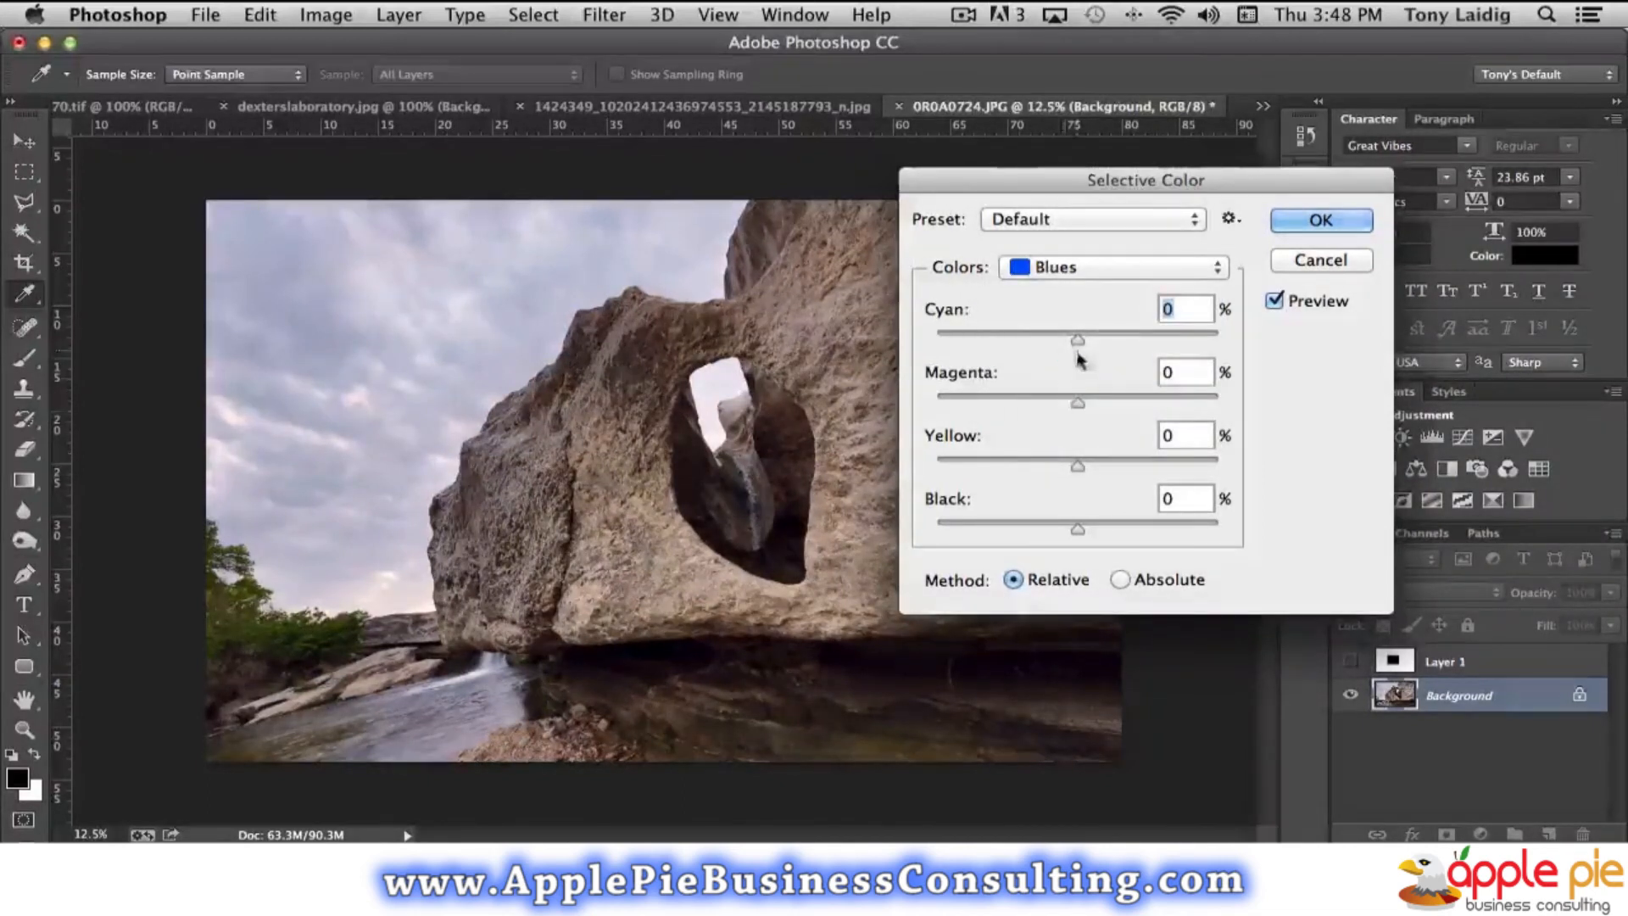
mouse_move(1078, 404)
mouse_down()
mouse_move(993, 397)
mouse_move(1103, 395)
mouse_up()
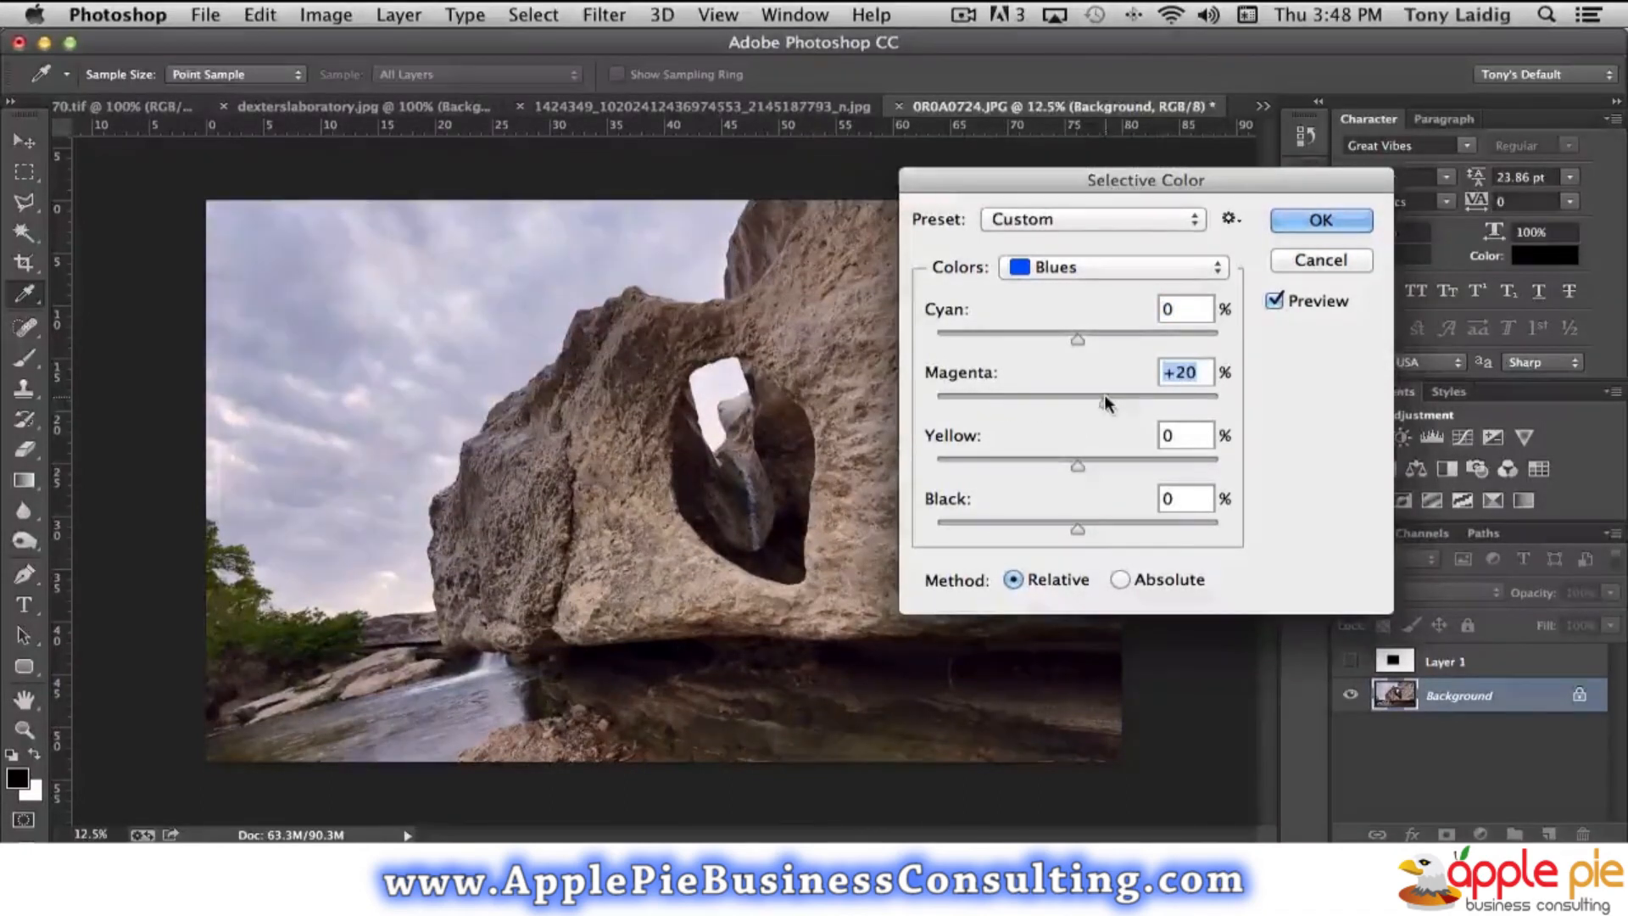
drag(1082, 467, 1160, 463)
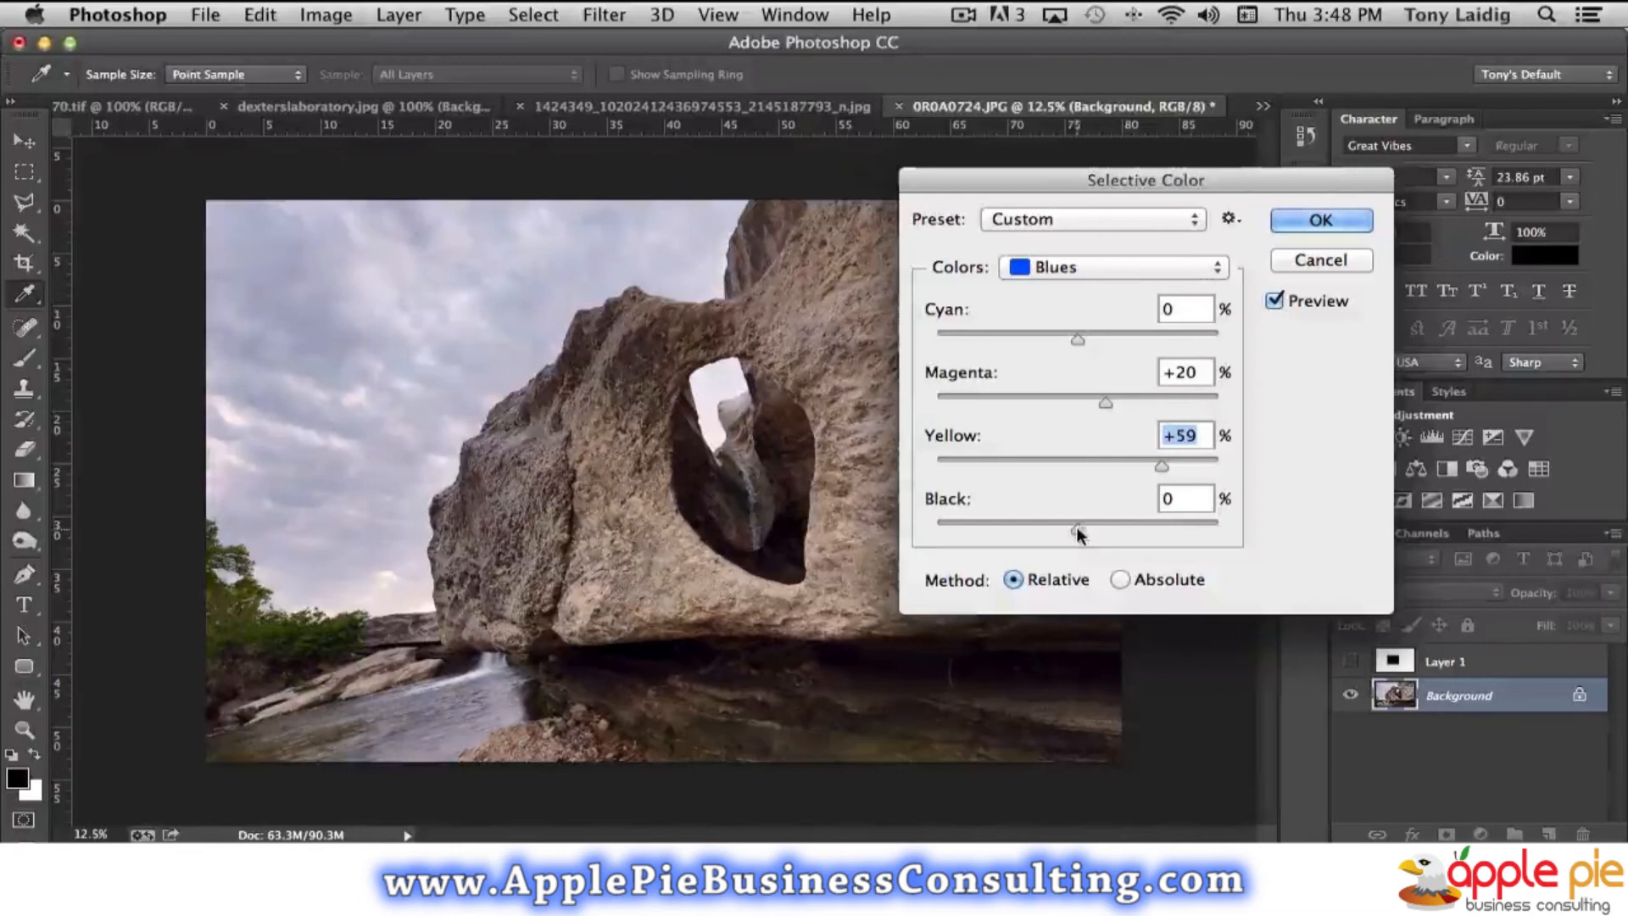
drag(1070, 526, 1158, 534)
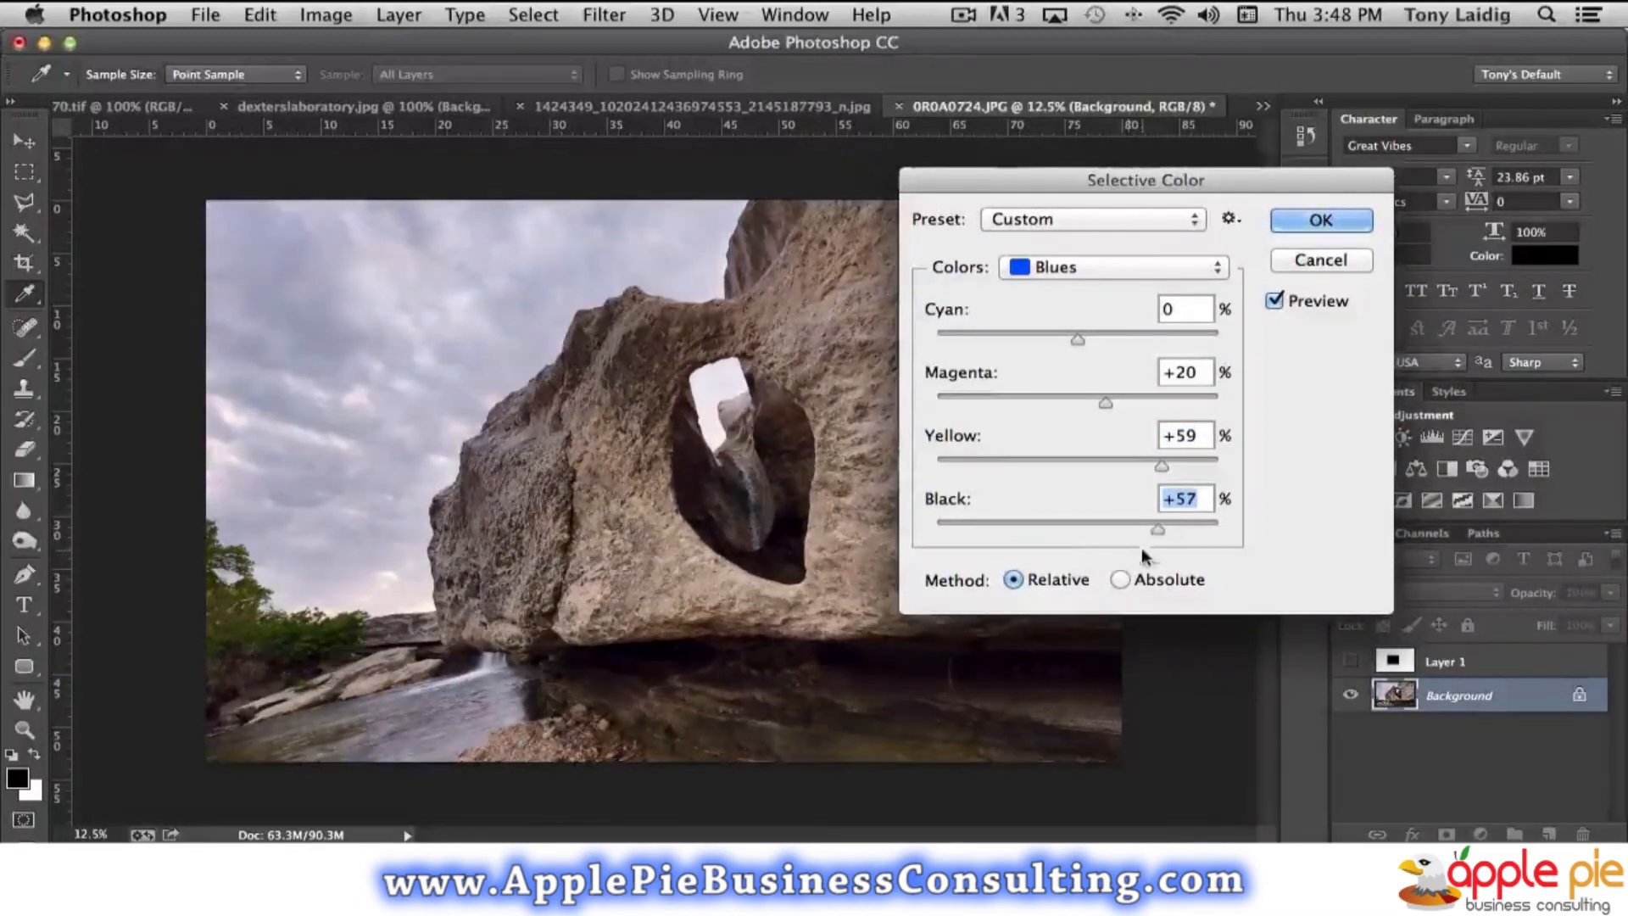
mouse_move(1075, 340)
mouse_down()
mouse_move(999, 337)
mouse_move(1130, 341)
mouse_move(1087, 340)
mouse_up()
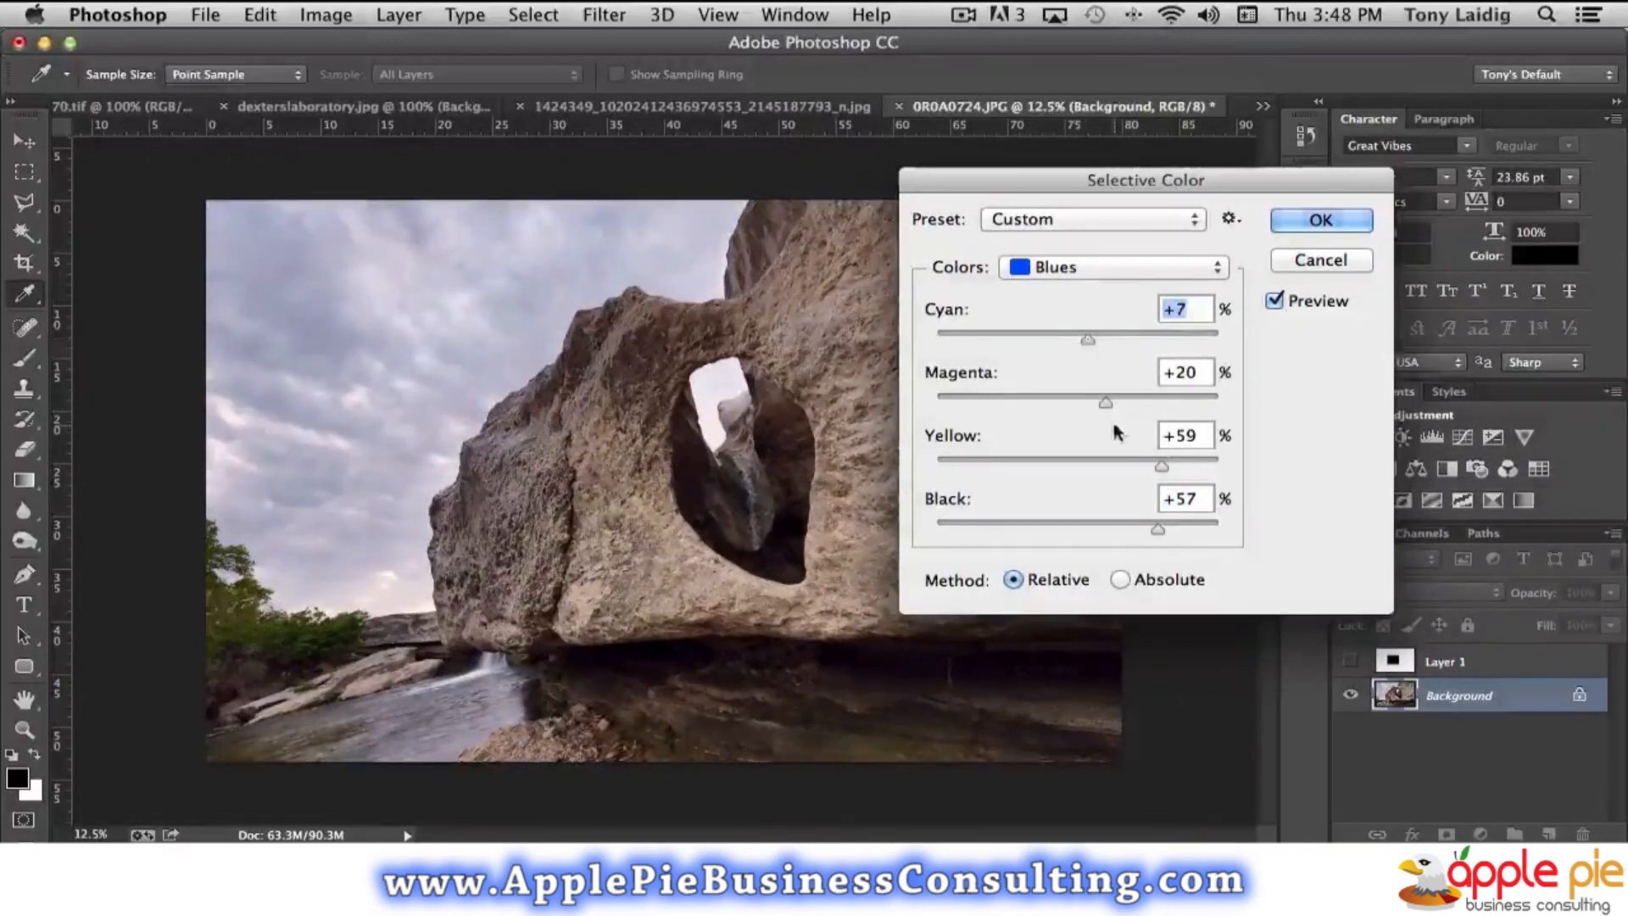
Reduce the Blues' Magenta to +5% and Yellow to +2%, and bring their Black back to about 0%.
drag(1106, 402, 1082, 405)
drag(1160, 467, 1080, 466)
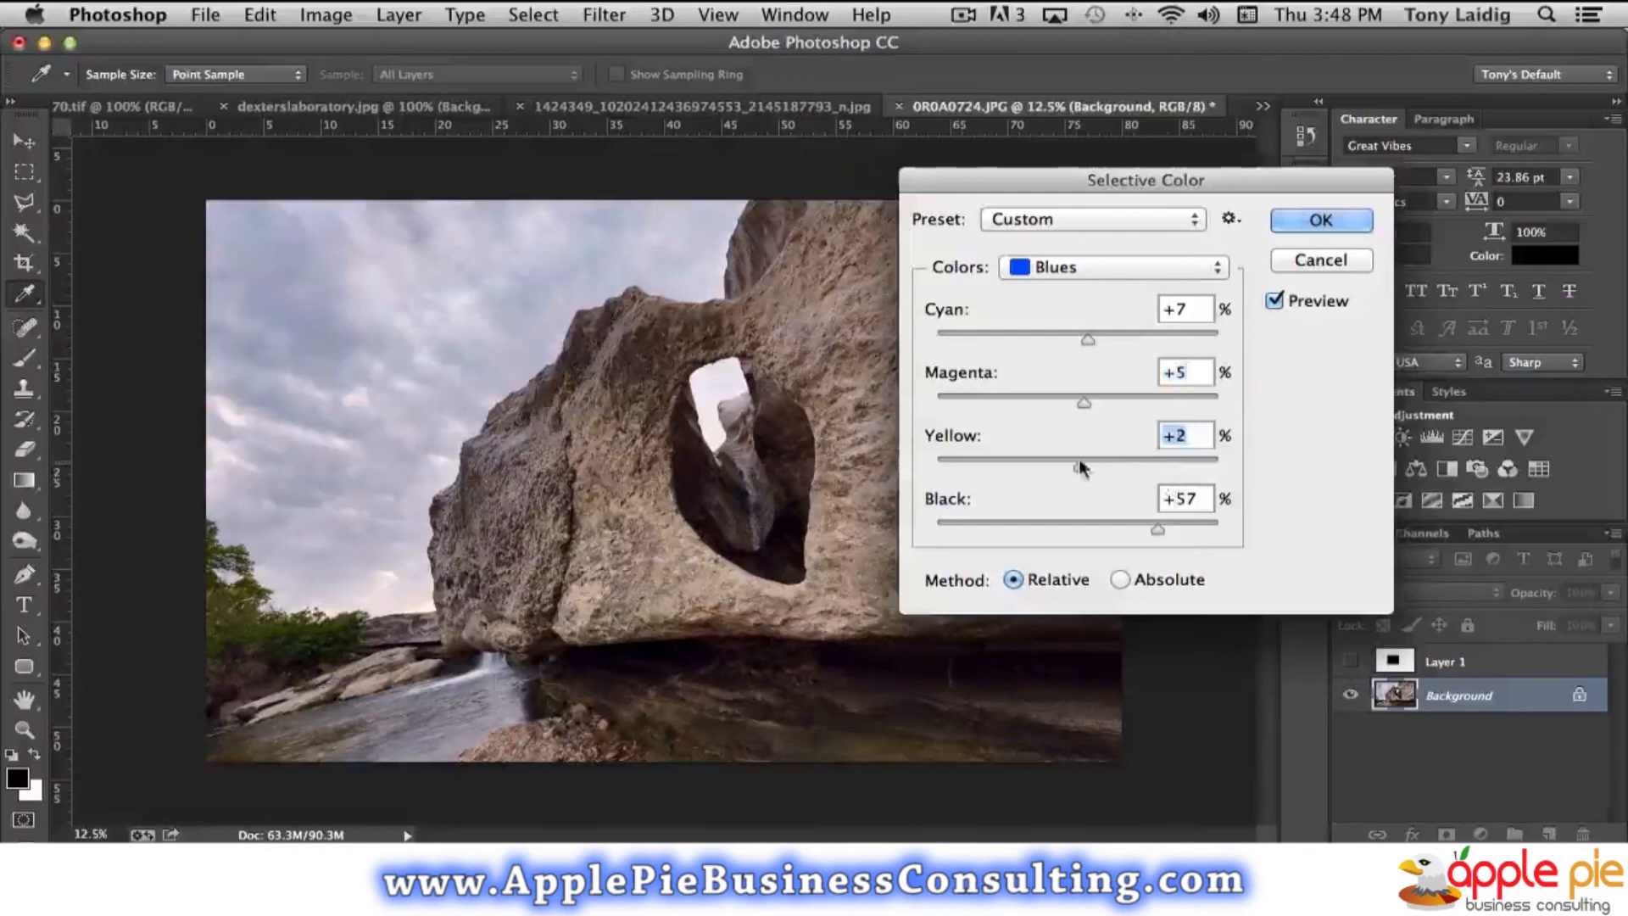
click(1153, 529)
drag(1149, 530, 1075, 526)
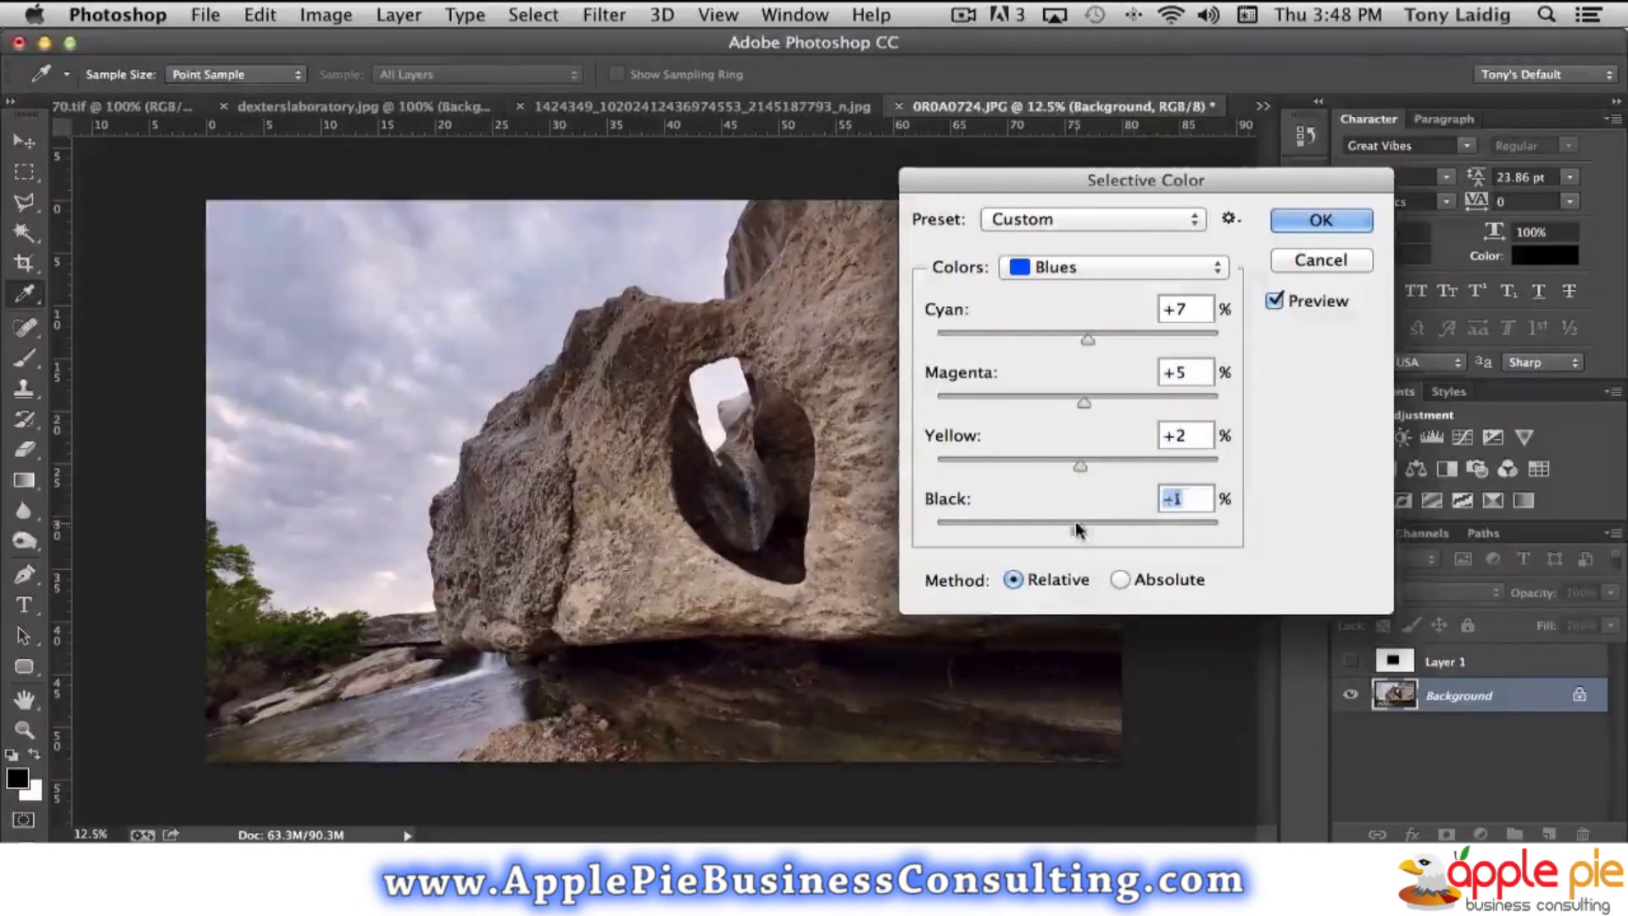
Switch the Selective Color adjustment to the Greens and set their Magenta to -90% and Cyan to +14%.
click(1076, 267)
click(1070, 225)
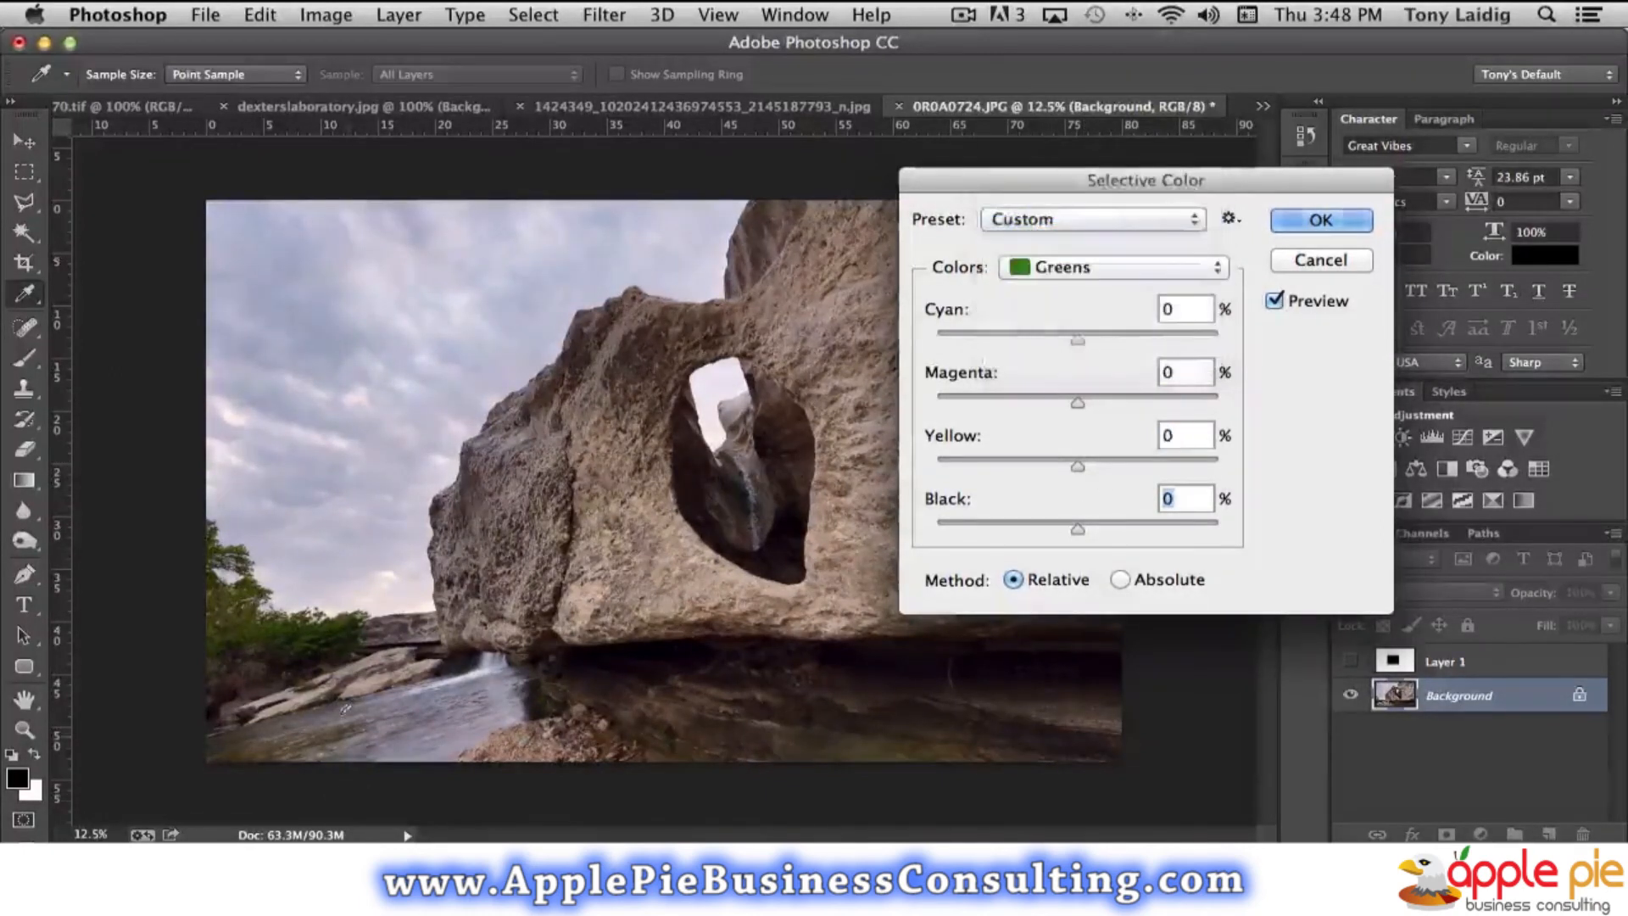
drag(1077, 400, 950, 397)
mouse_move(1077, 338)
mouse_down()
mouse_move(942, 343)
mouse_move(1097, 339)
mouse_up()
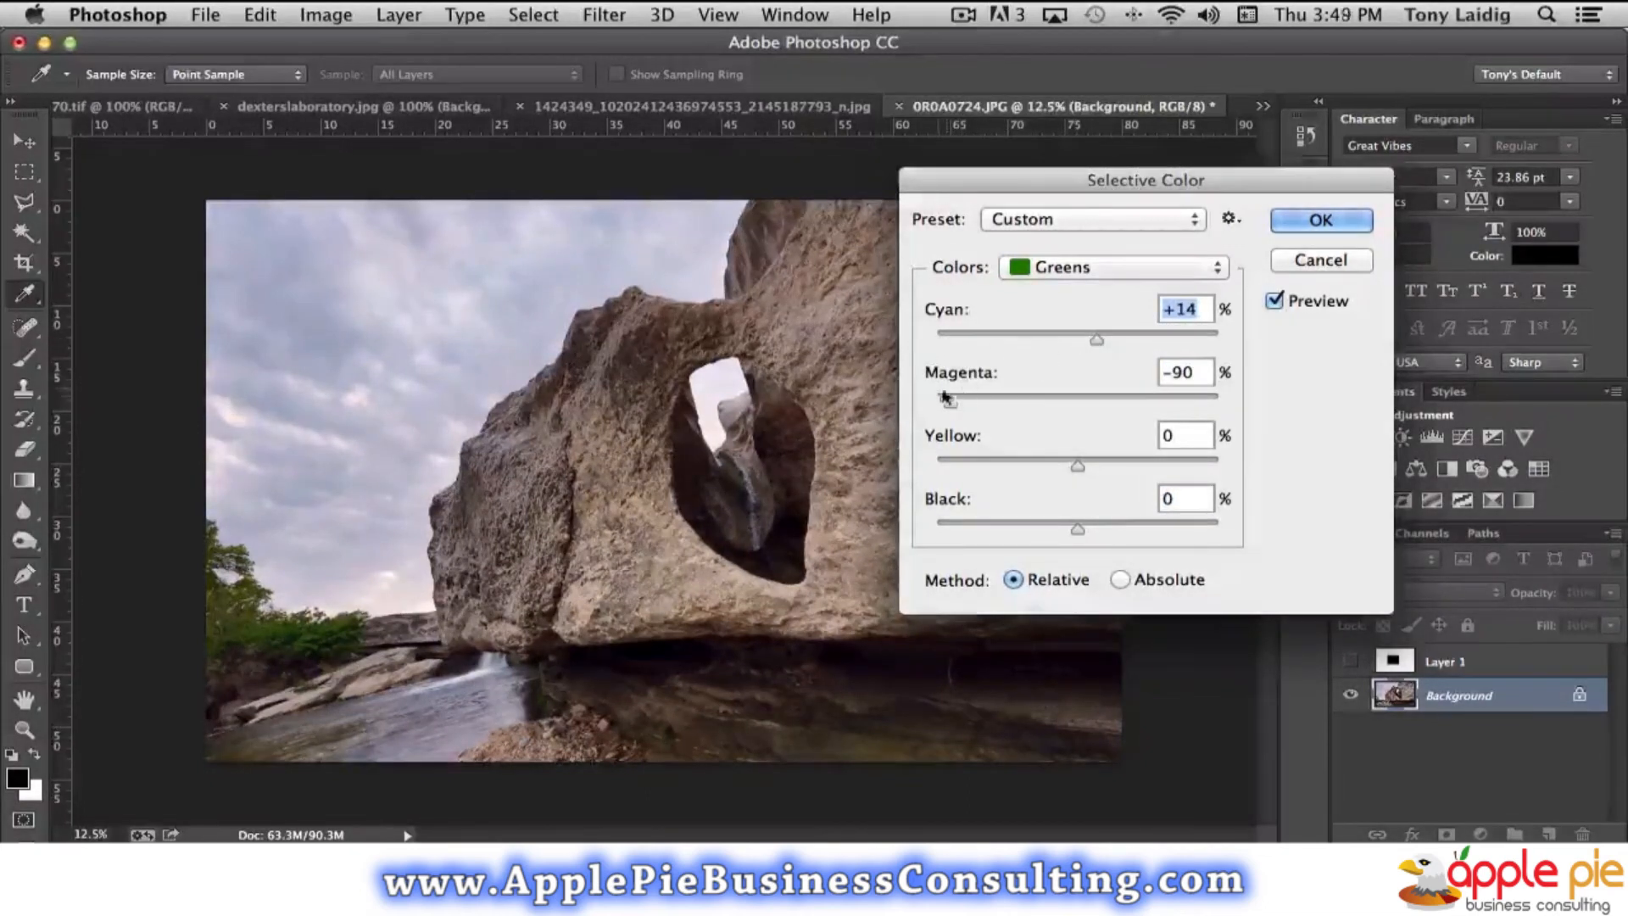
Bring the Greens' Magenta back to -1%, try their Yellow at -34%, and return it to +2%.
drag(948, 399, 1076, 400)
drag(1078, 466, 1030, 465)
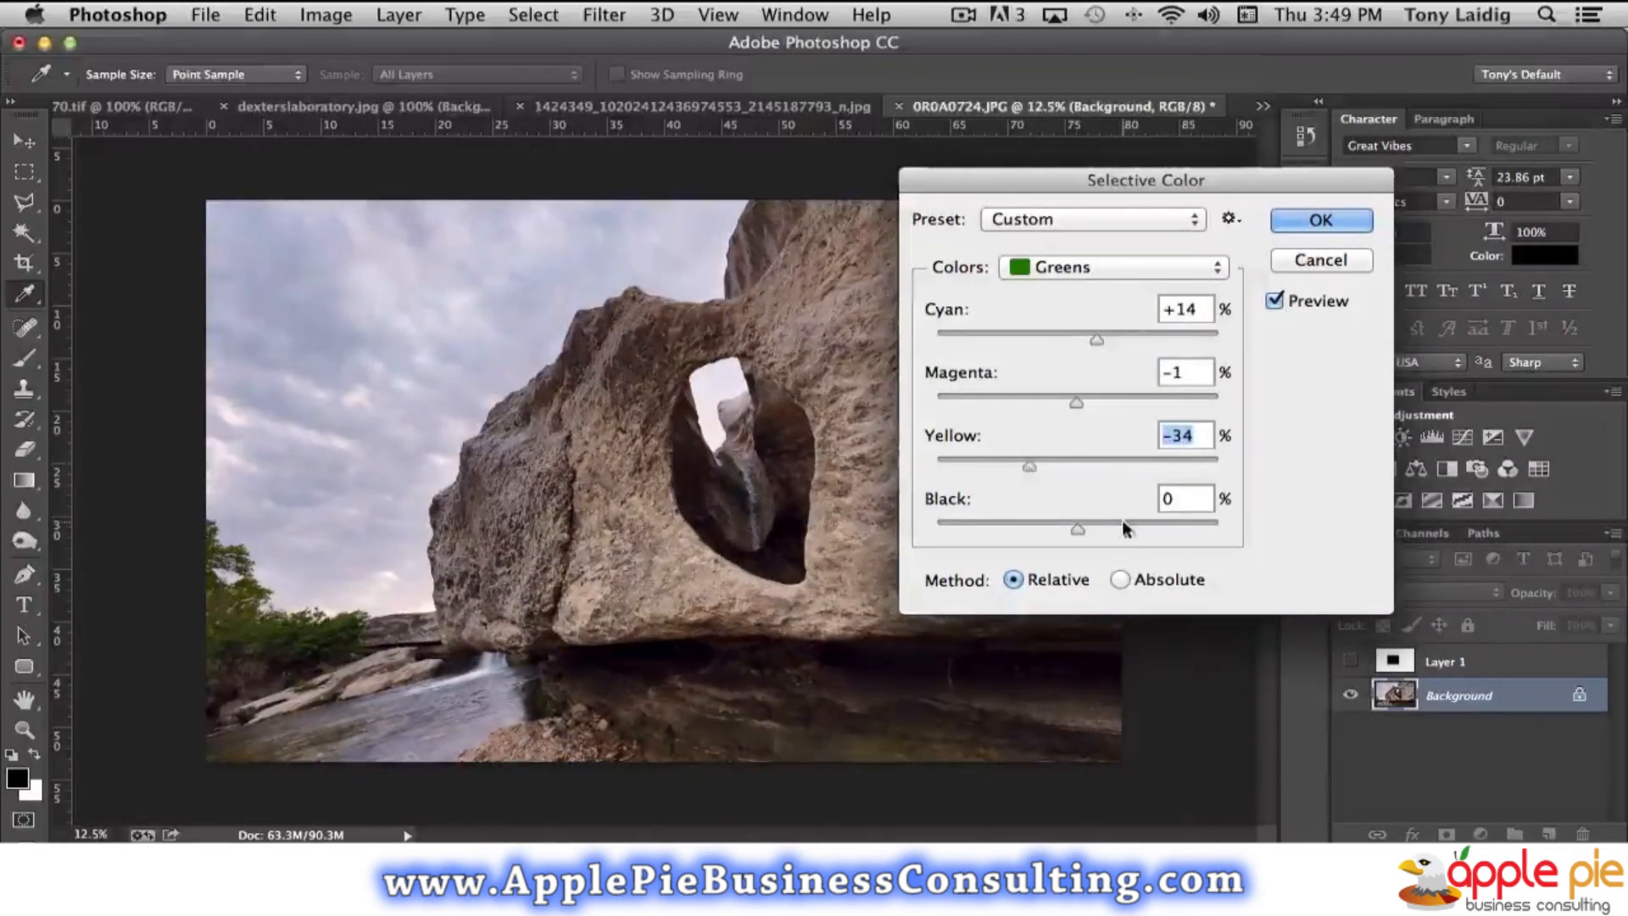
click(1120, 580)
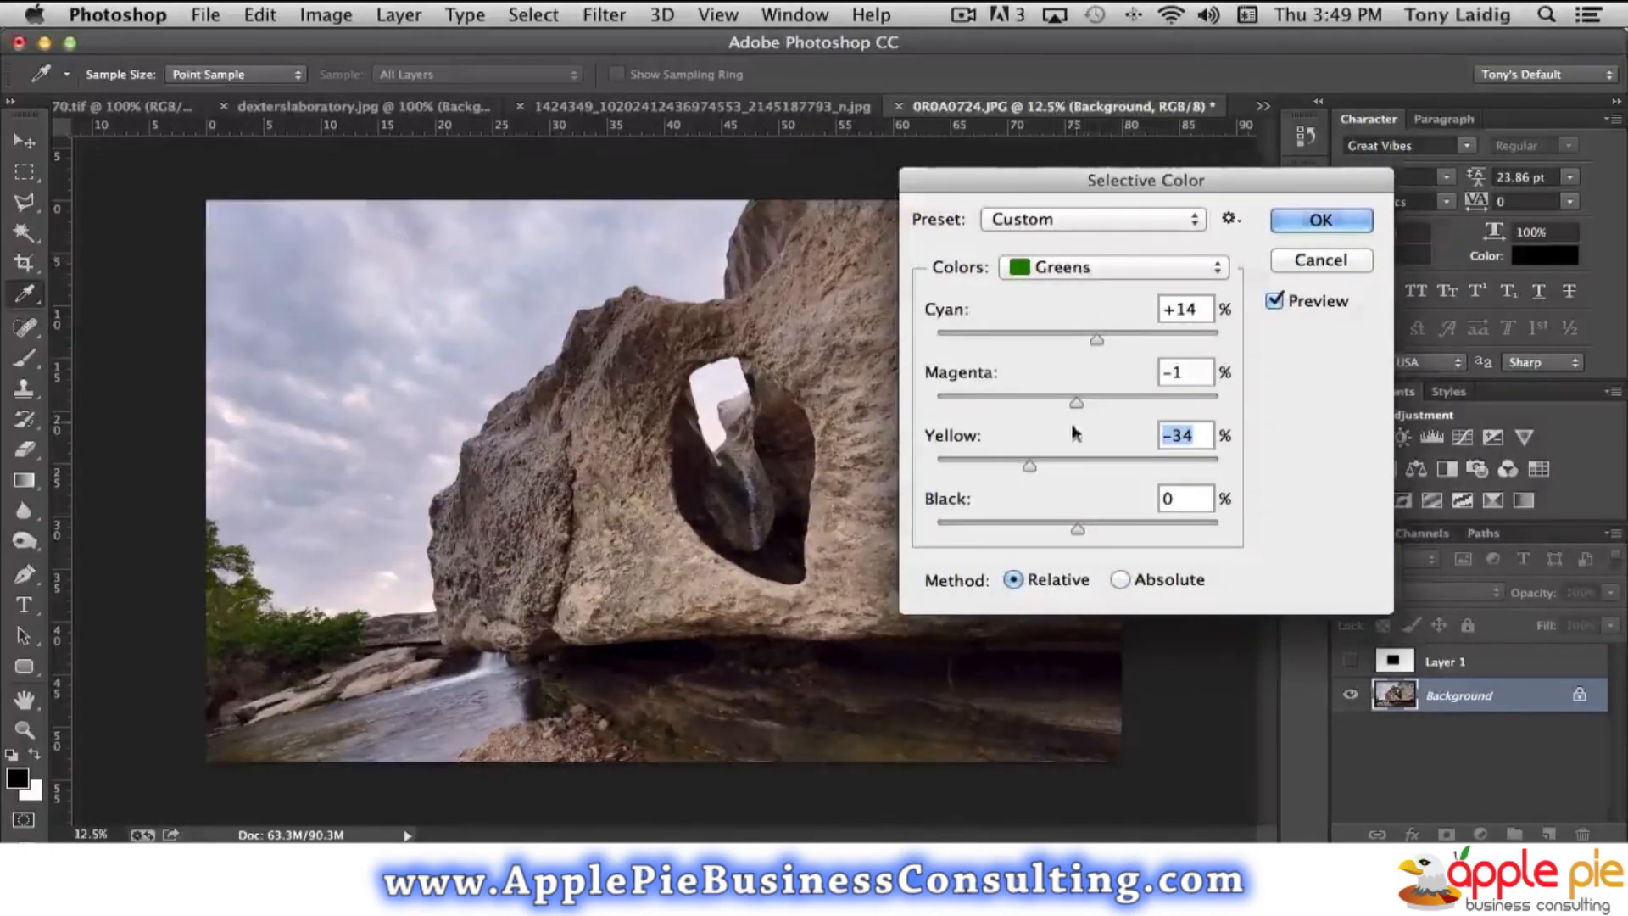
drag(1029, 465, 1080, 465)
Adjust the Reds: try Cyan at -5% and raise it to +63%, with Magenta at +5% and Yellow at +37%.
click(1068, 266)
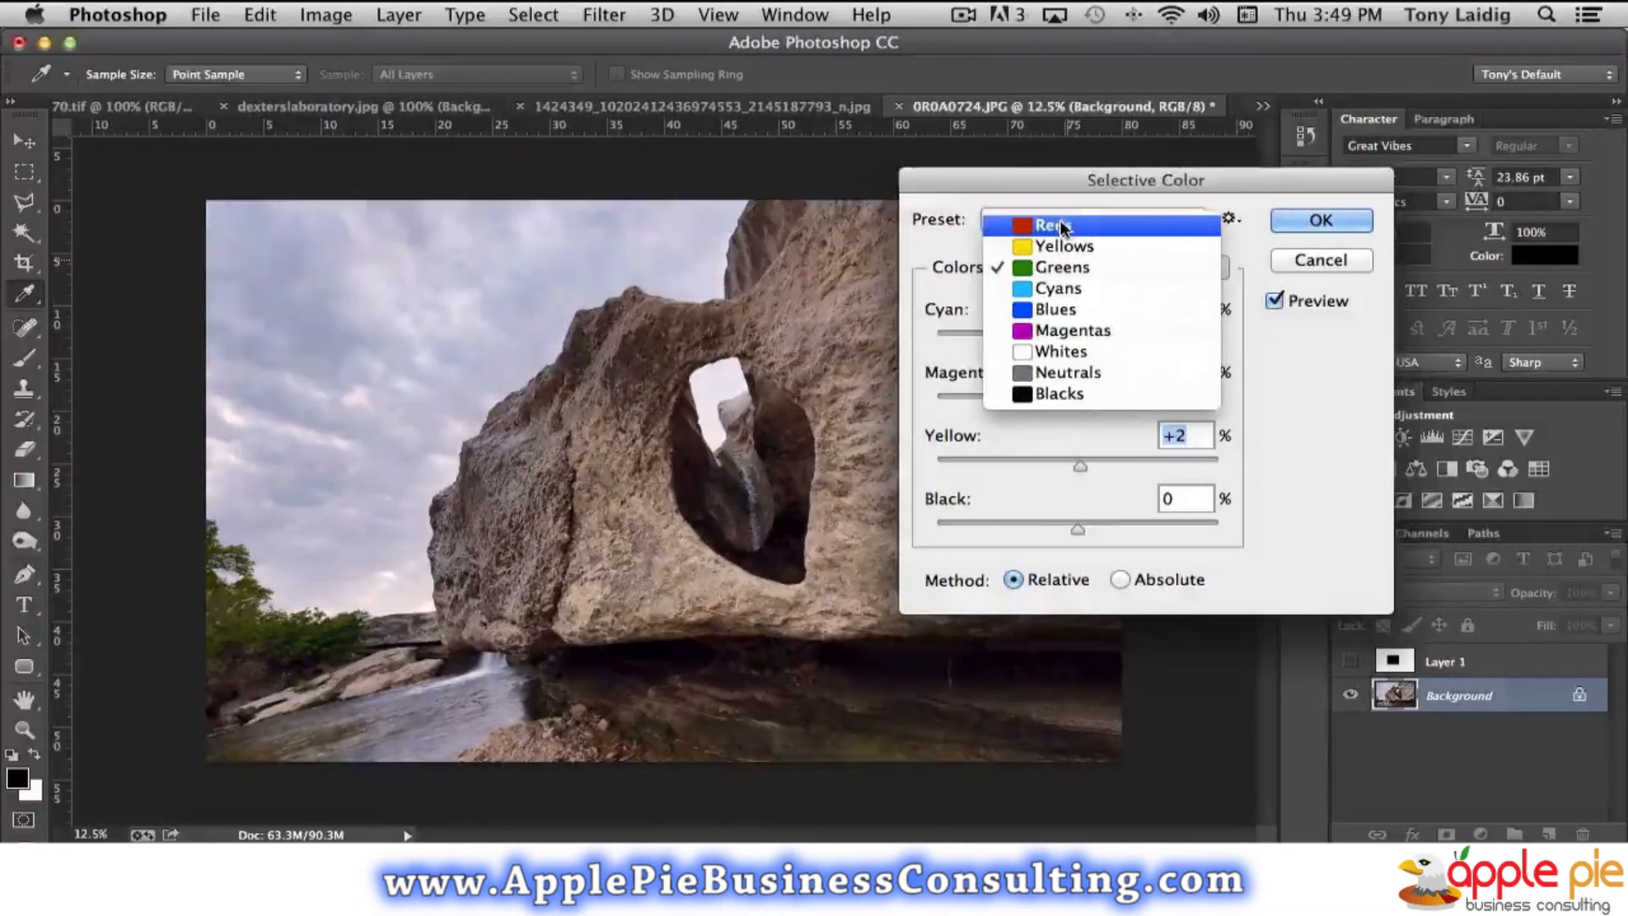
click(1062, 225)
mouse_move(1076, 339)
mouse_down()
mouse_move(988, 340)
mouse_move(1124, 341)
mouse_move(1024, 343)
mouse_move(1103, 343)
mouse_move(1071, 343)
mouse_up()
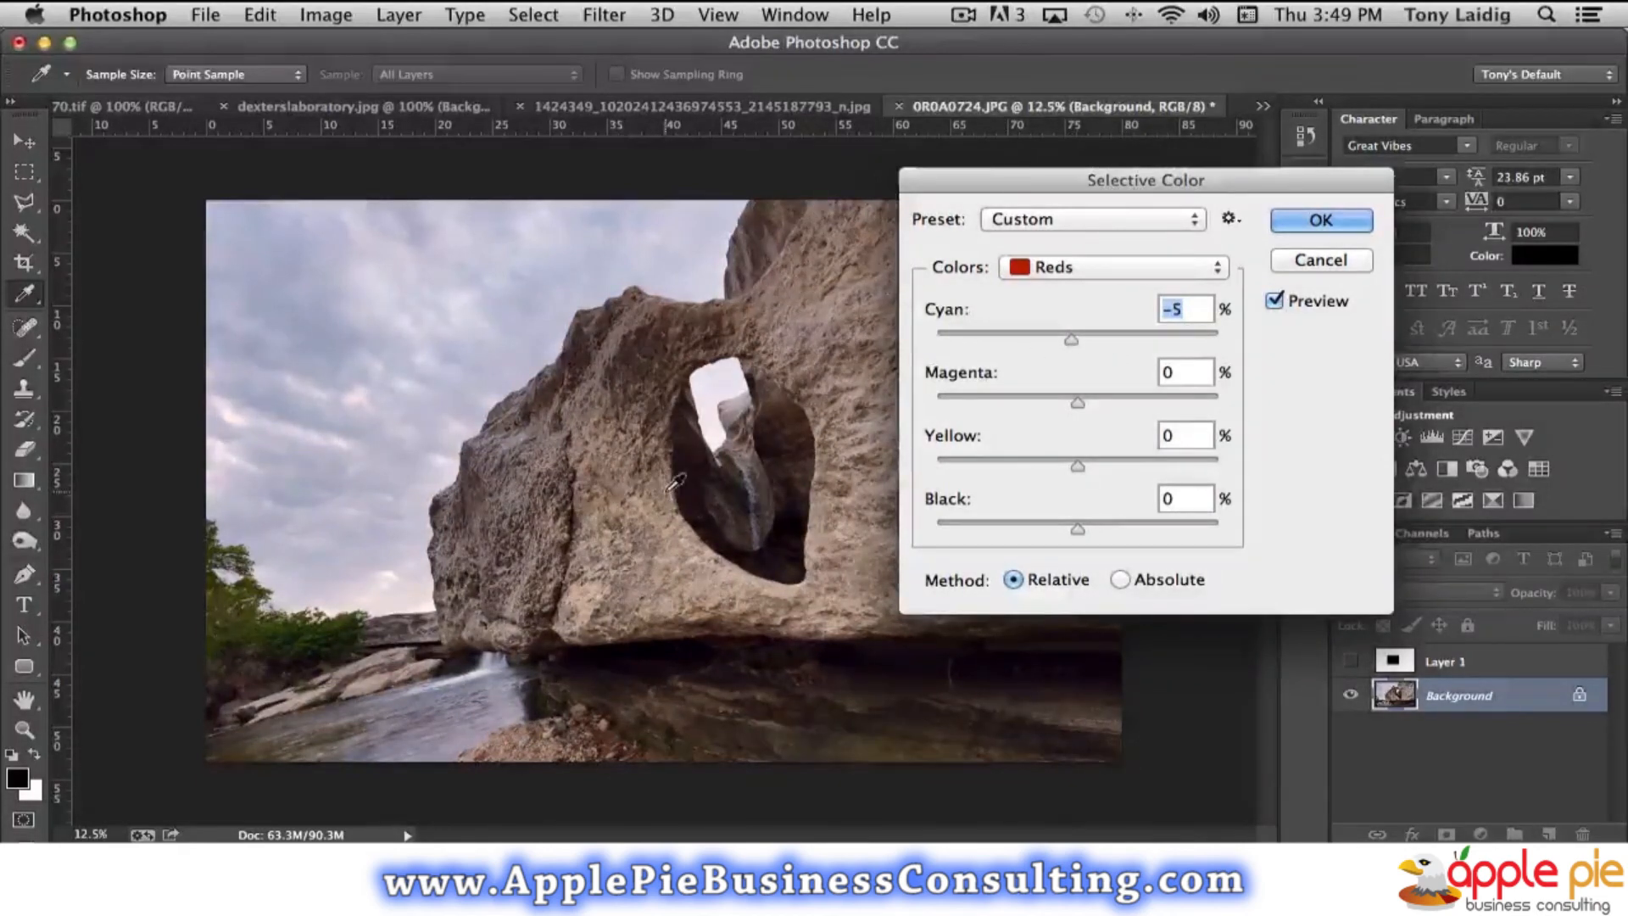
drag(1071, 339, 1165, 339)
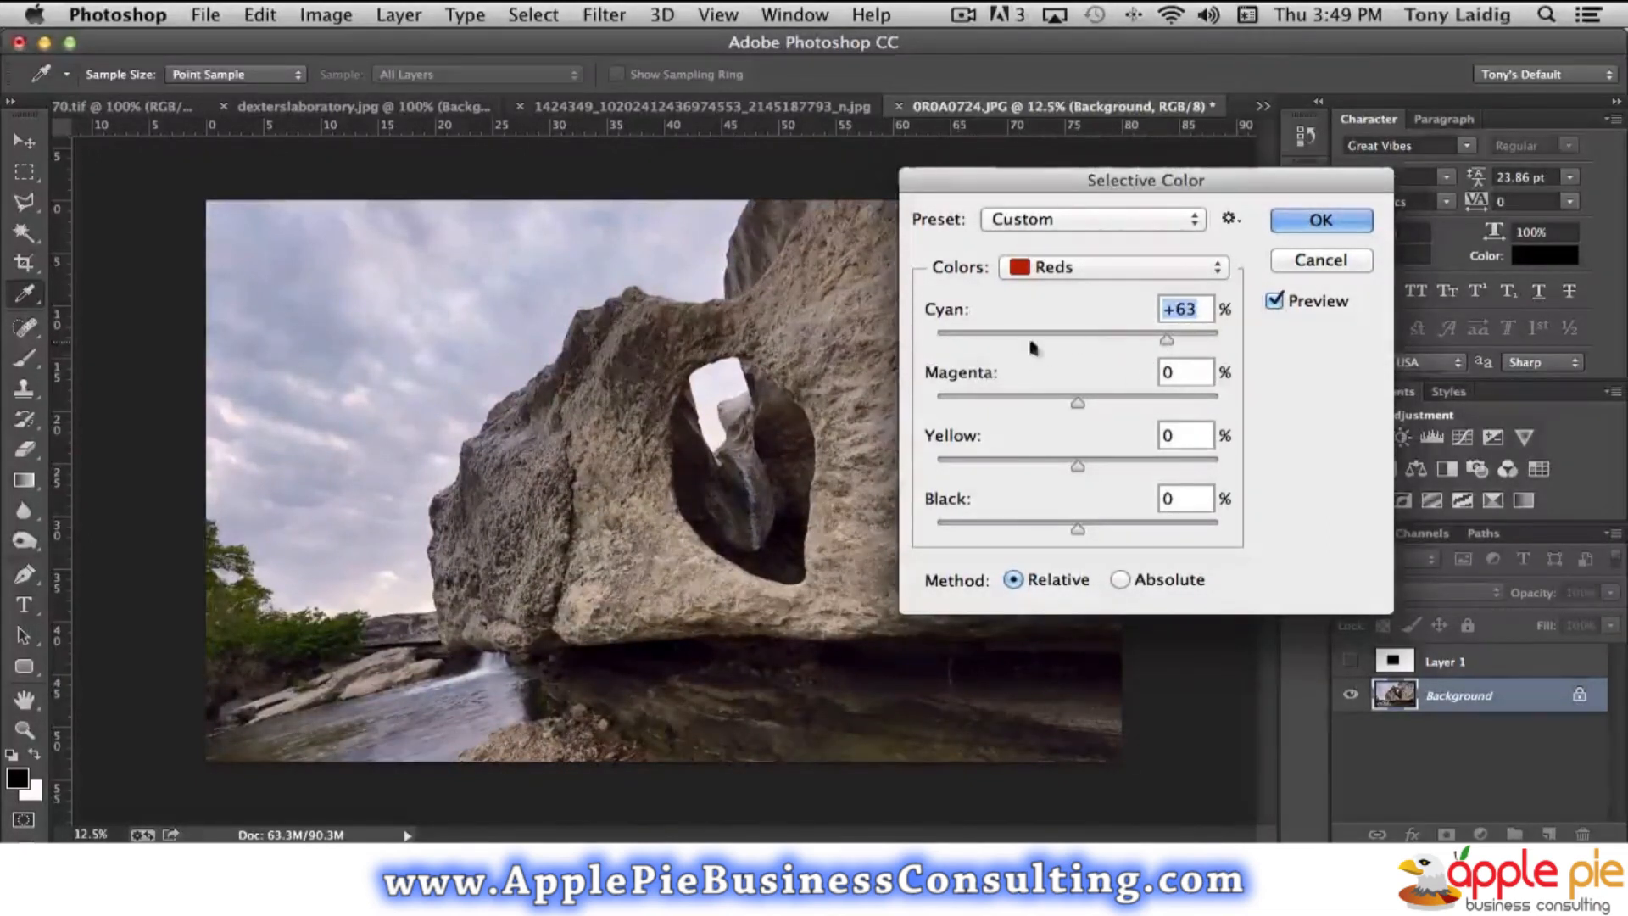
mouse_move(1077, 402)
mouse_down()
mouse_move(1164, 404)
mouse_move(973, 395)
mouse_move(1164, 408)
mouse_move(1026, 401)
mouse_move(1086, 402)
mouse_up()
drag(1078, 466, 1128, 463)
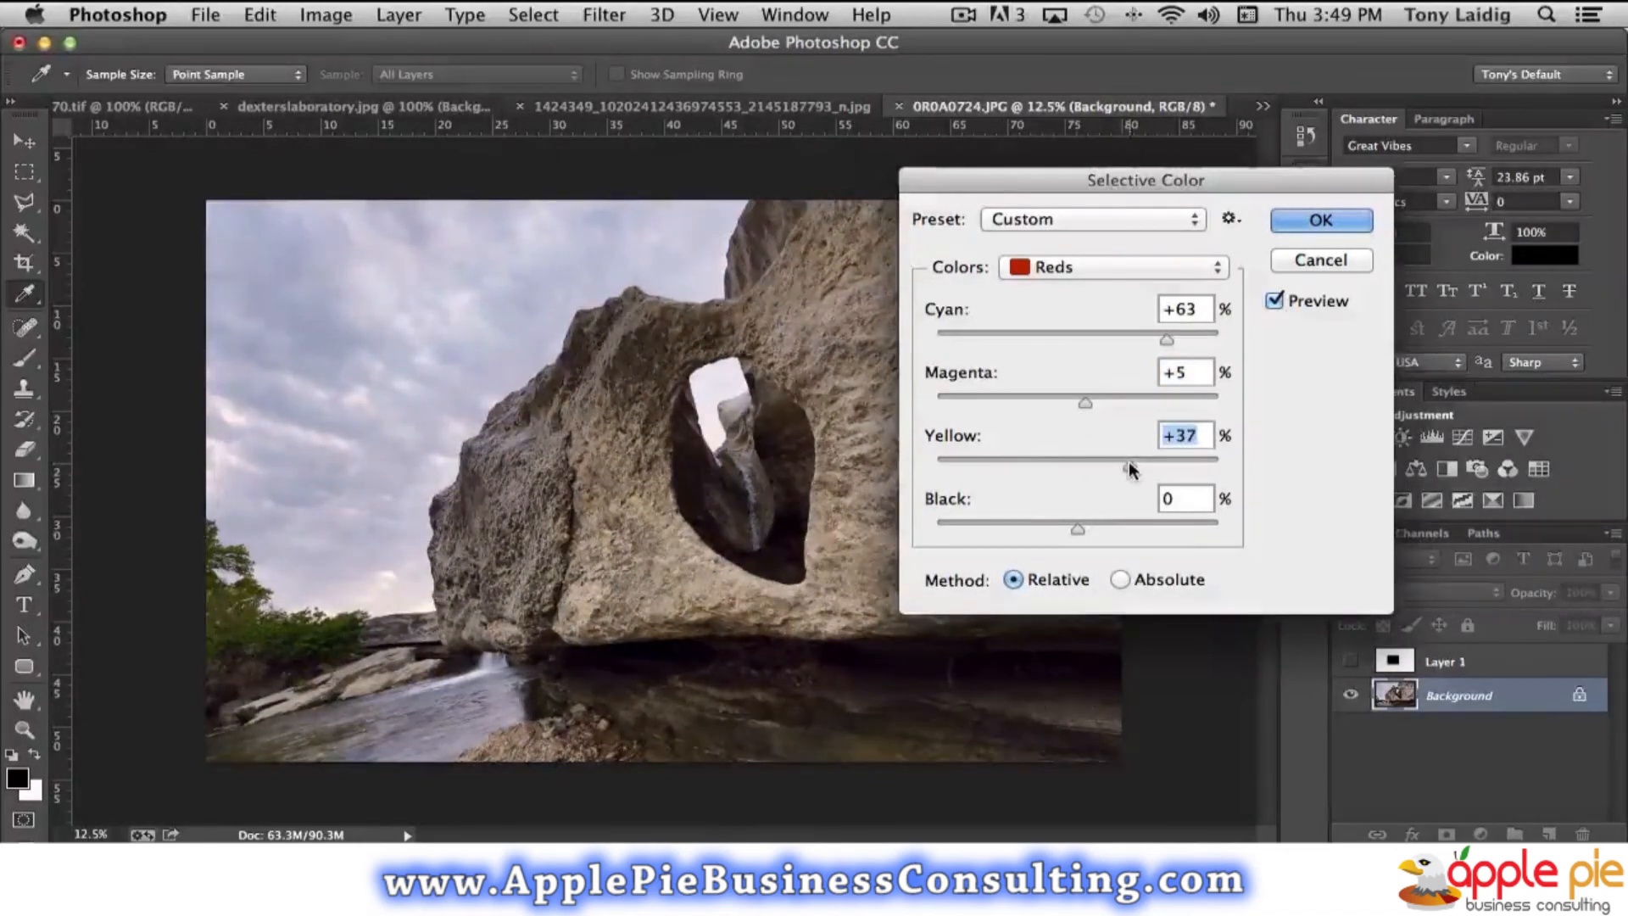